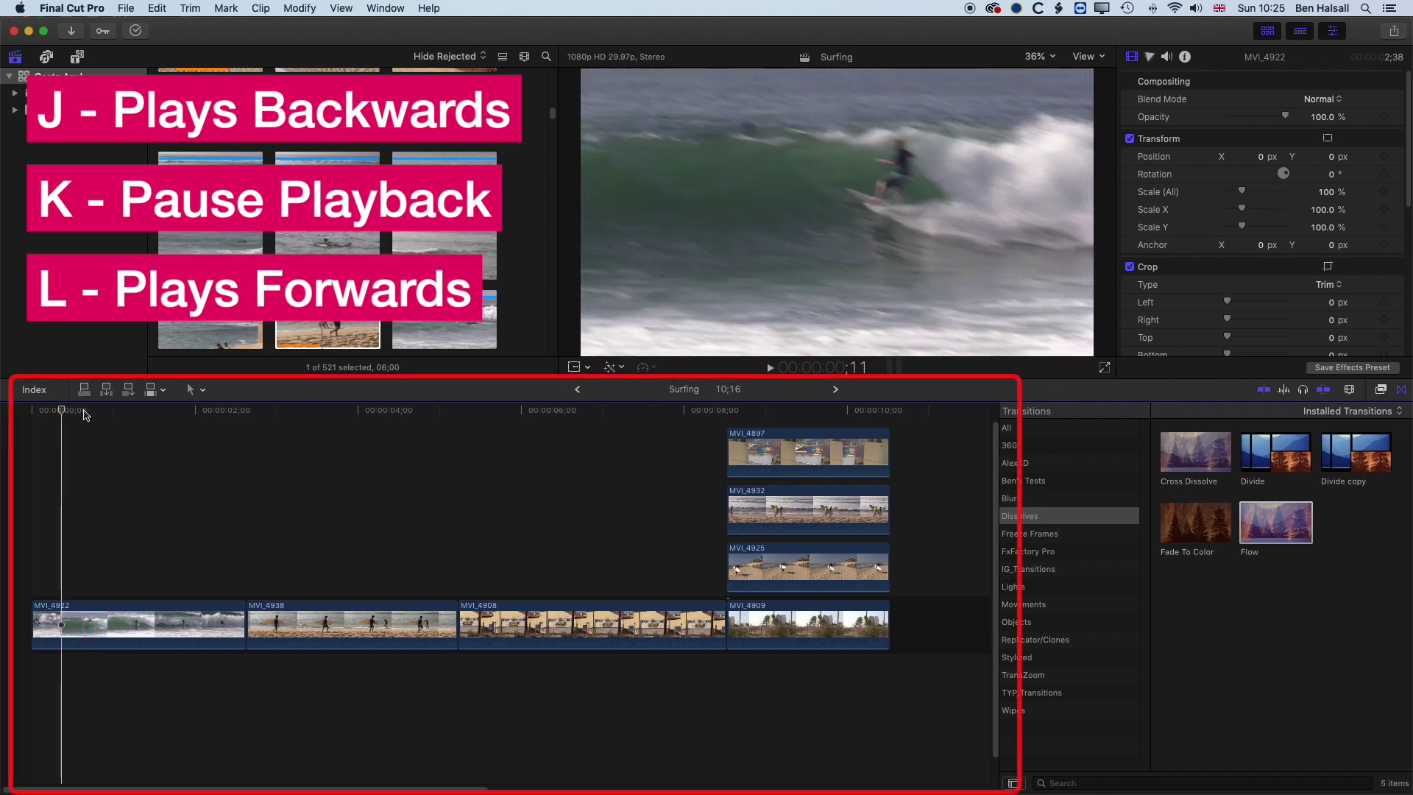
# Play the Surfing timeline forwards across the first cut, pause it, and play it backwards into clip MVI_4922
pyautogui.press('l')
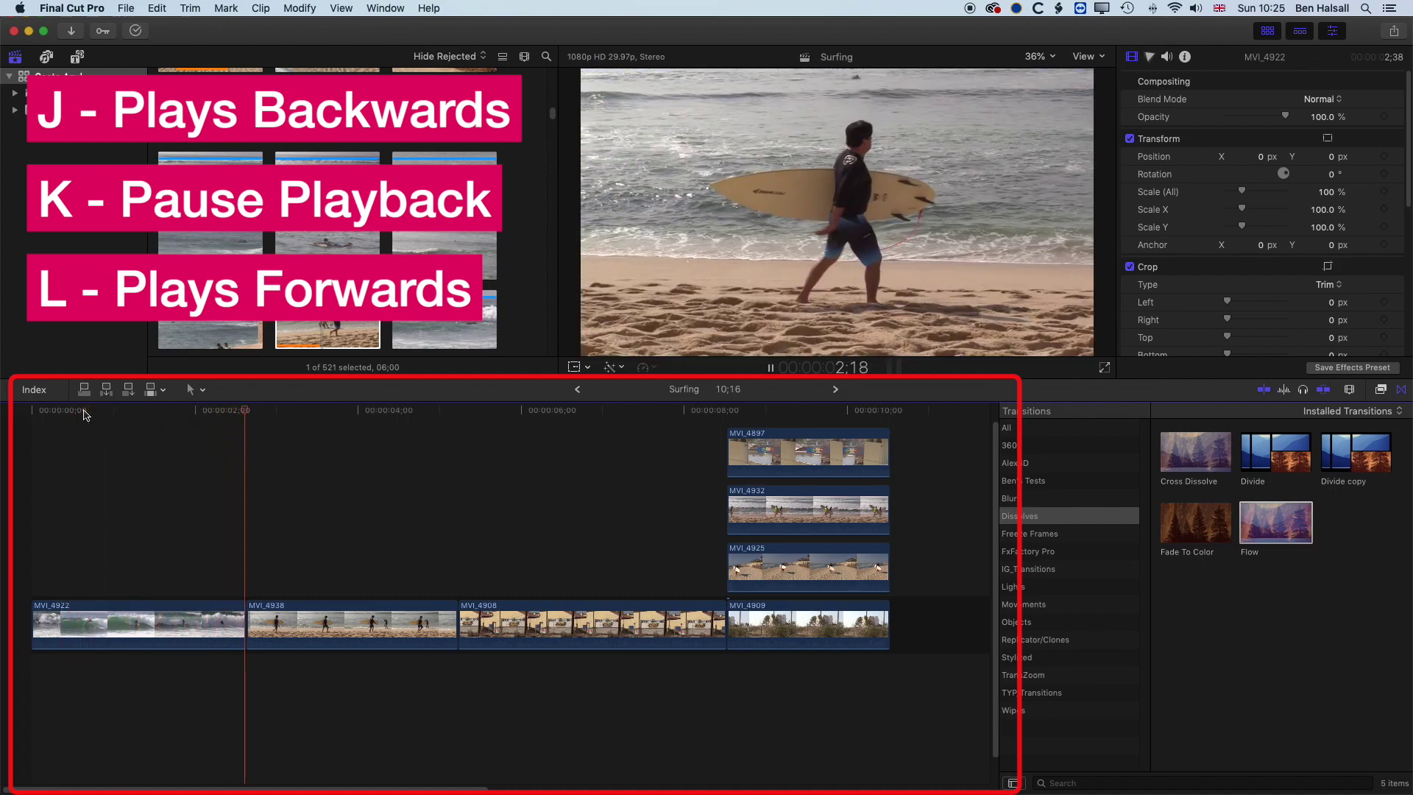
pyautogui.press('k')
pyautogui.press('j')
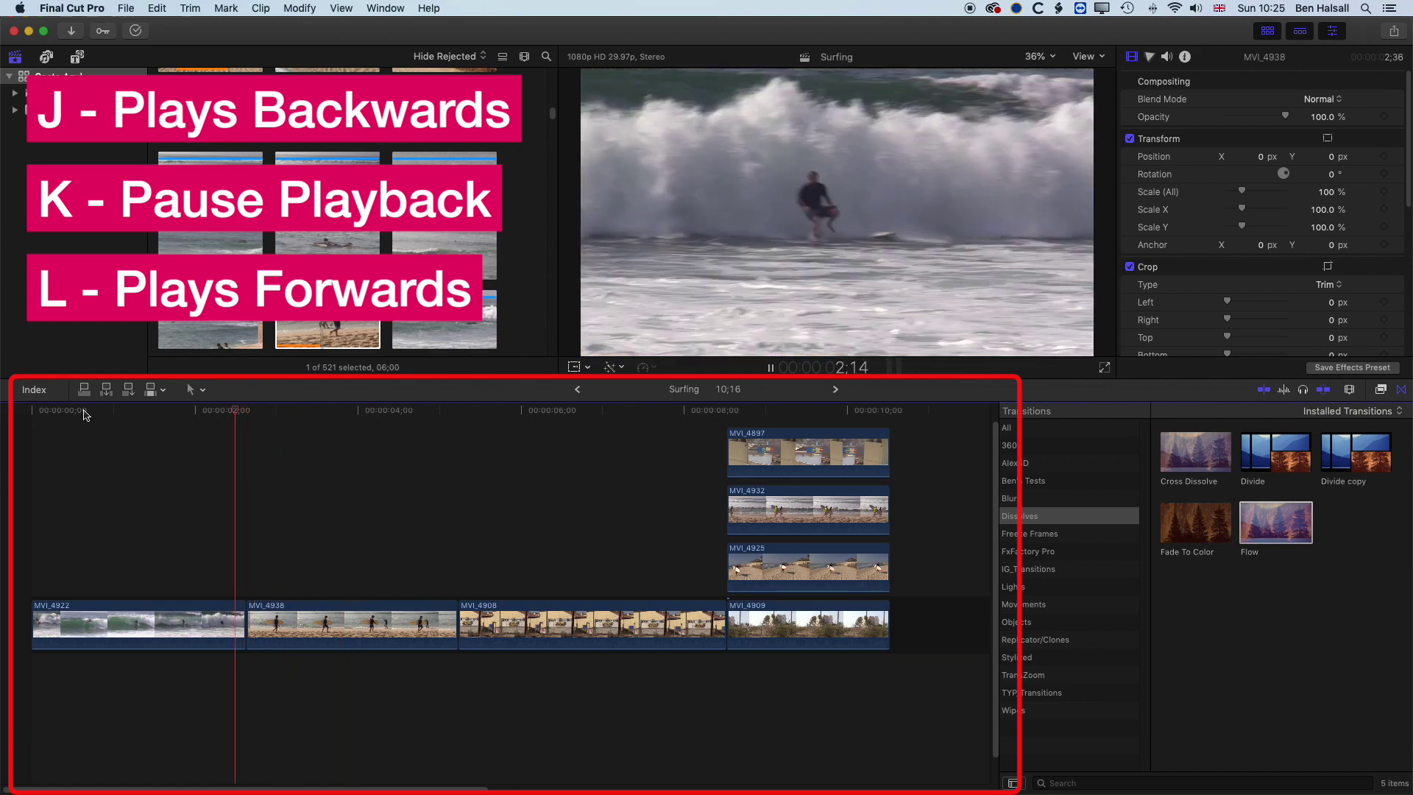
pyautogui.press('k')
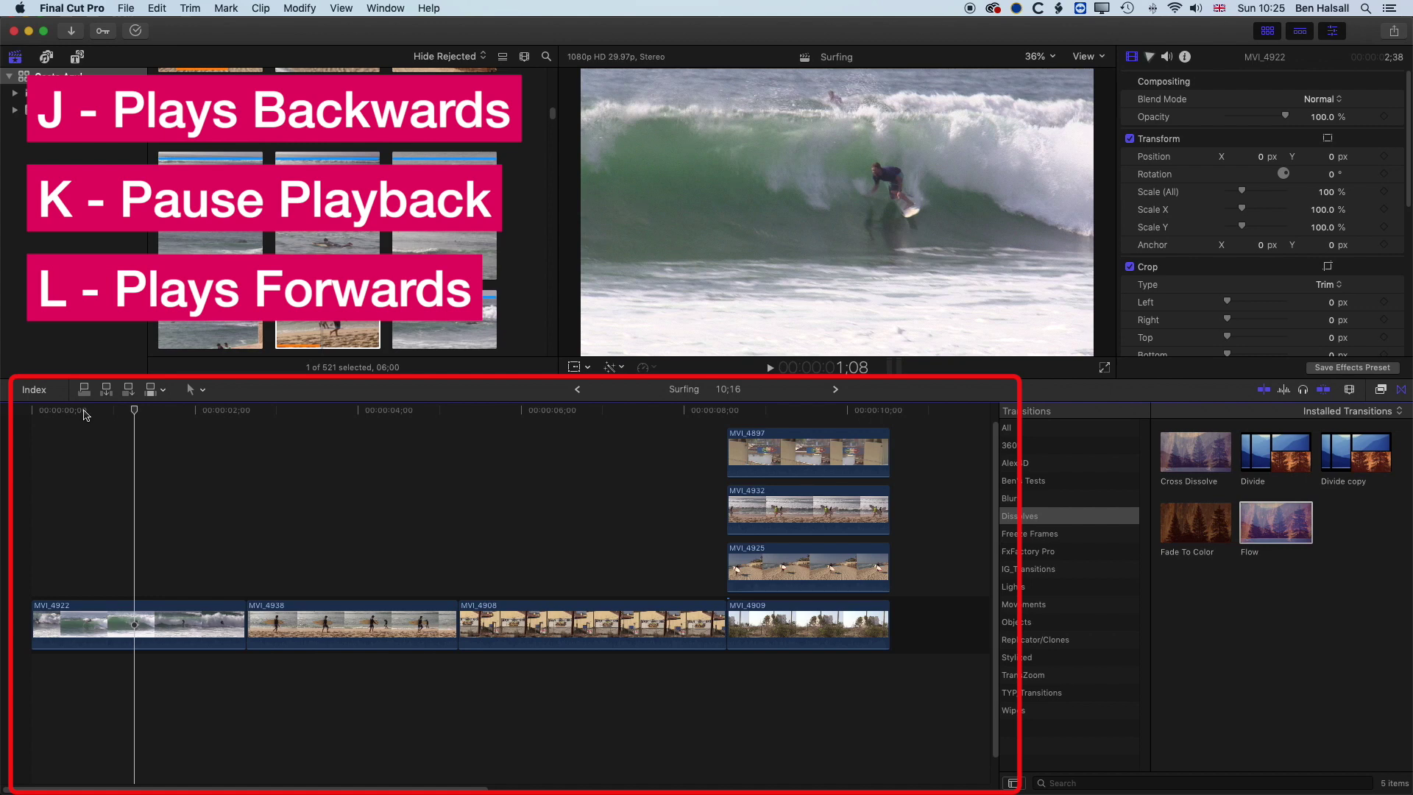
pyautogui.press('j')
pyautogui.press('k')
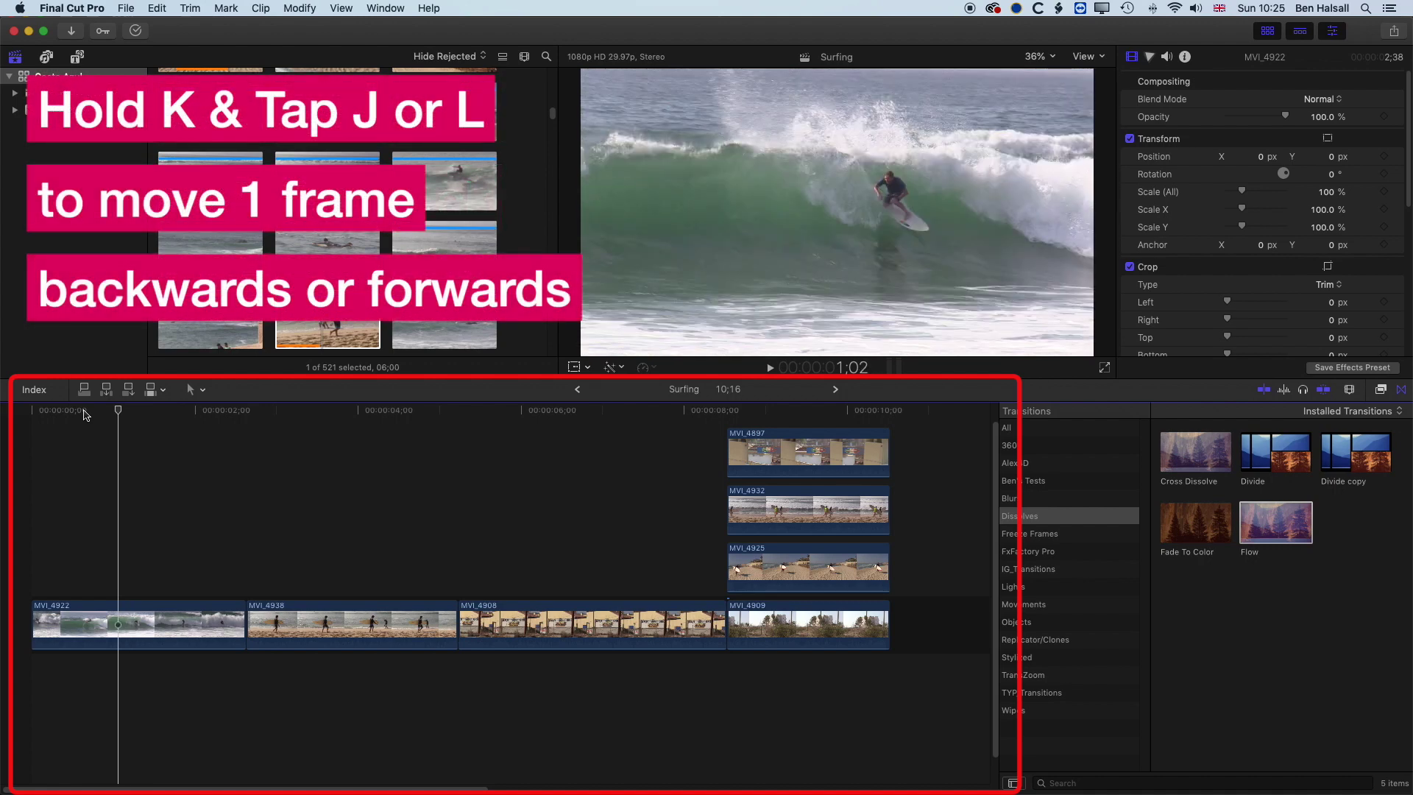
# Step the playhead one frame at a time backwards and forwards within clip MVI_4922
pyautogui.hotkey('k', 'j')
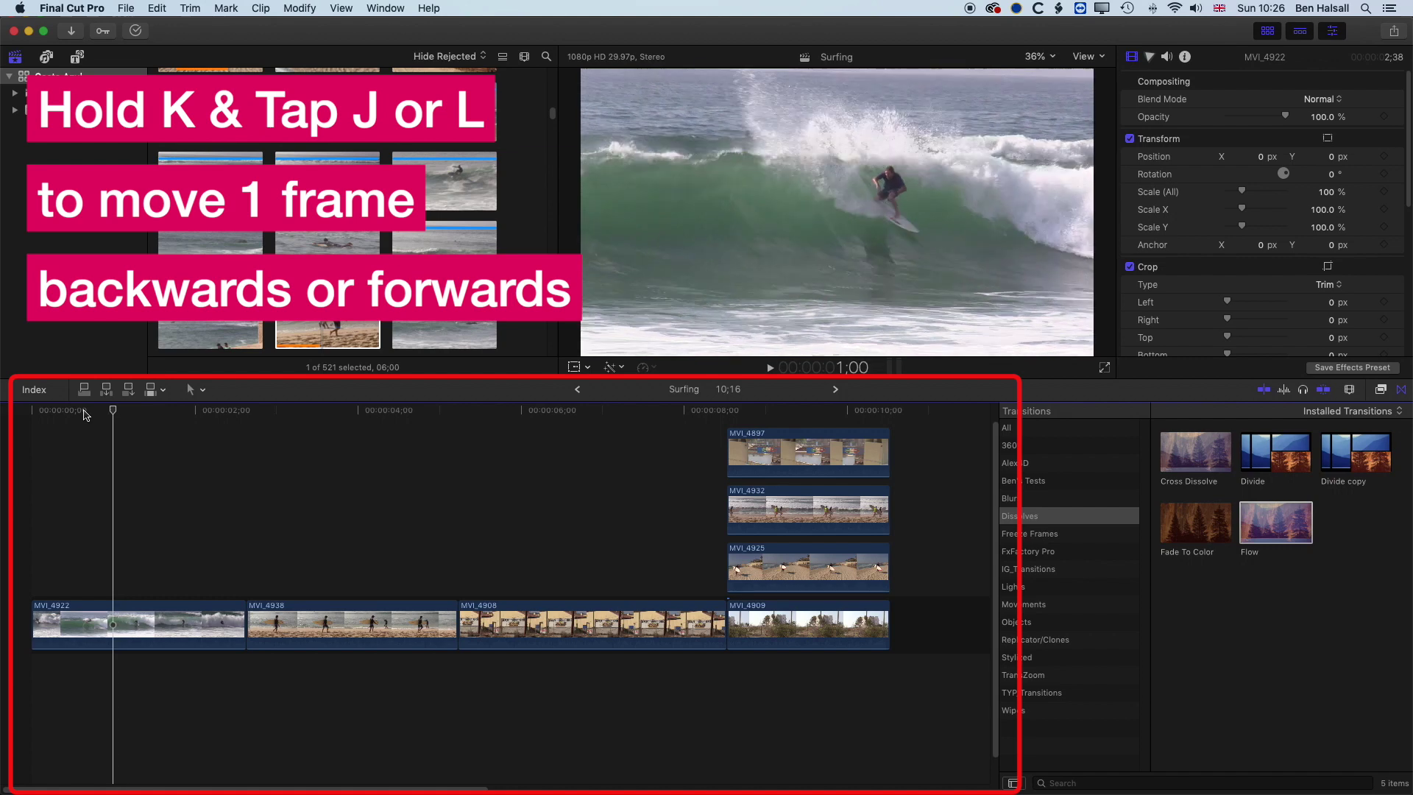
pyautogui.hotkey('k', 'l')
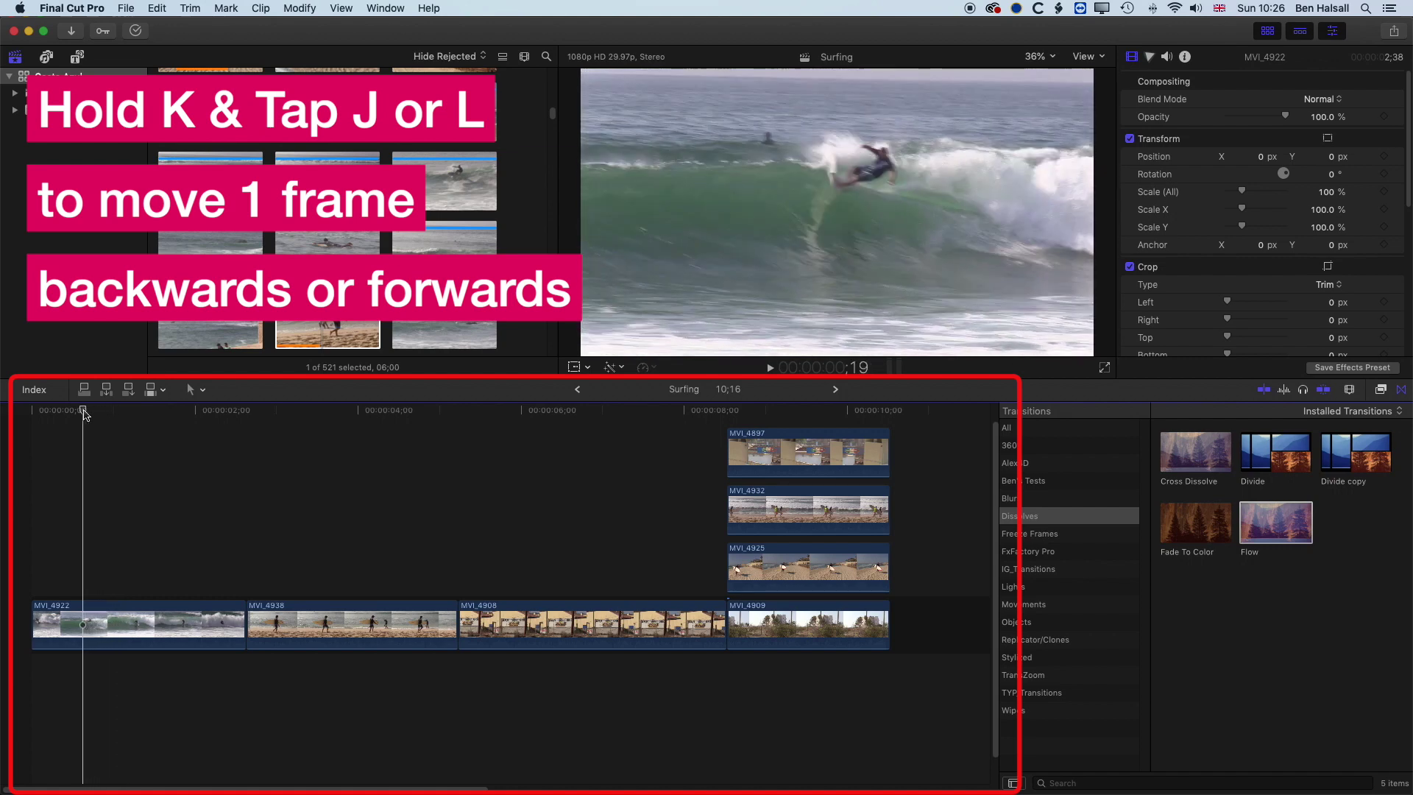
pyautogui.hotkey('k', 'l')
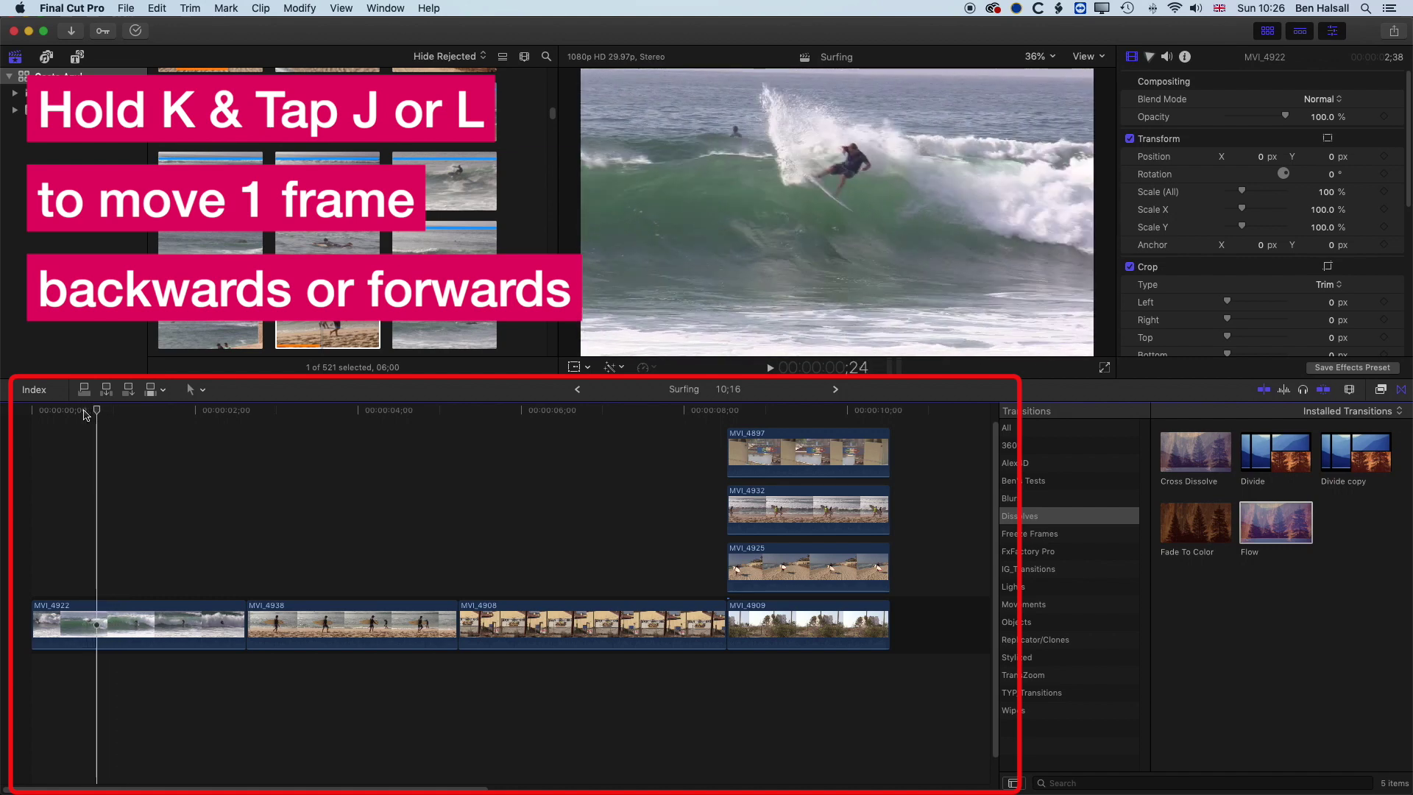
pyautogui.hotkey('k', 'l')
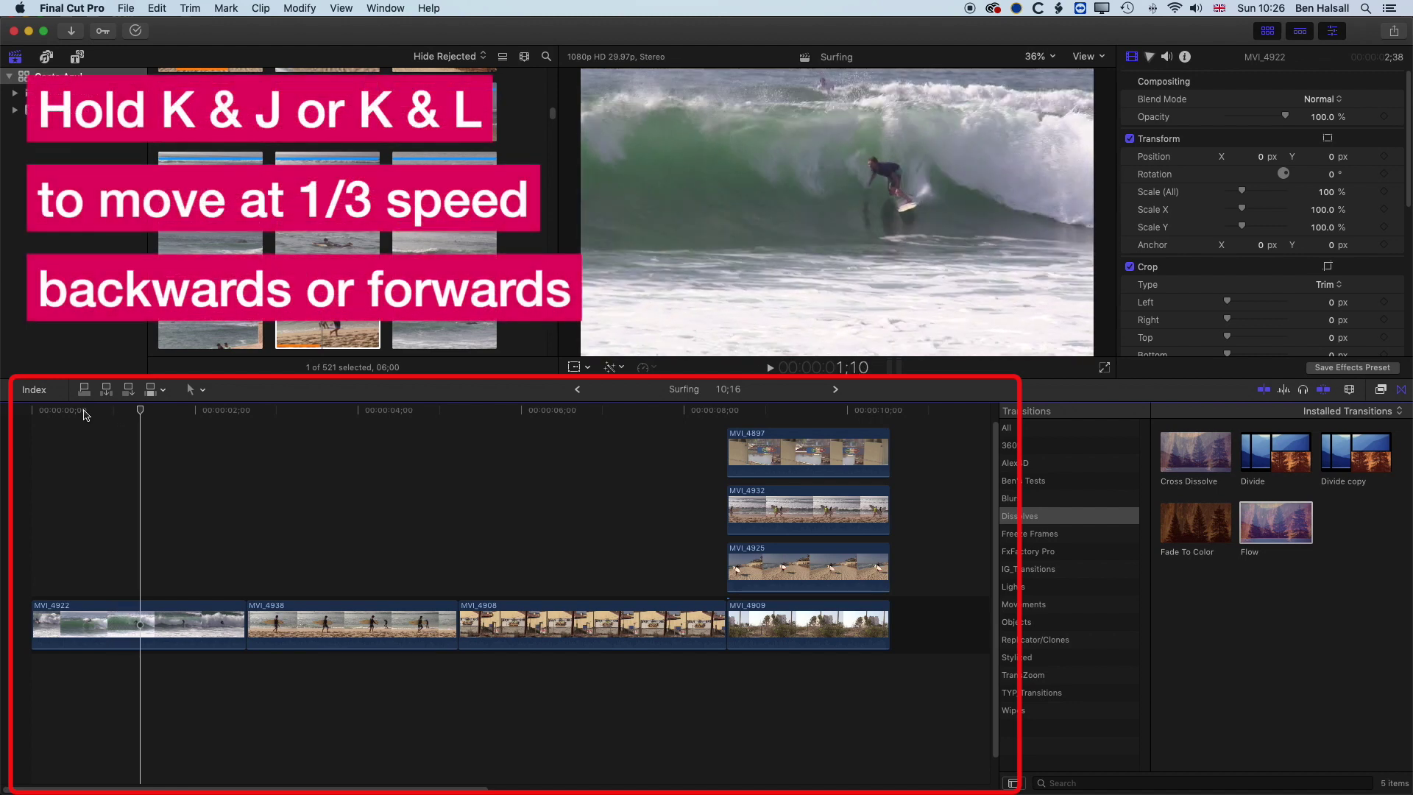
# Play the timeline at one-third speed forwards and backwards around the cut between MVI_4922 and MVI_4938
pyautogui.hotkey('k', 'l')
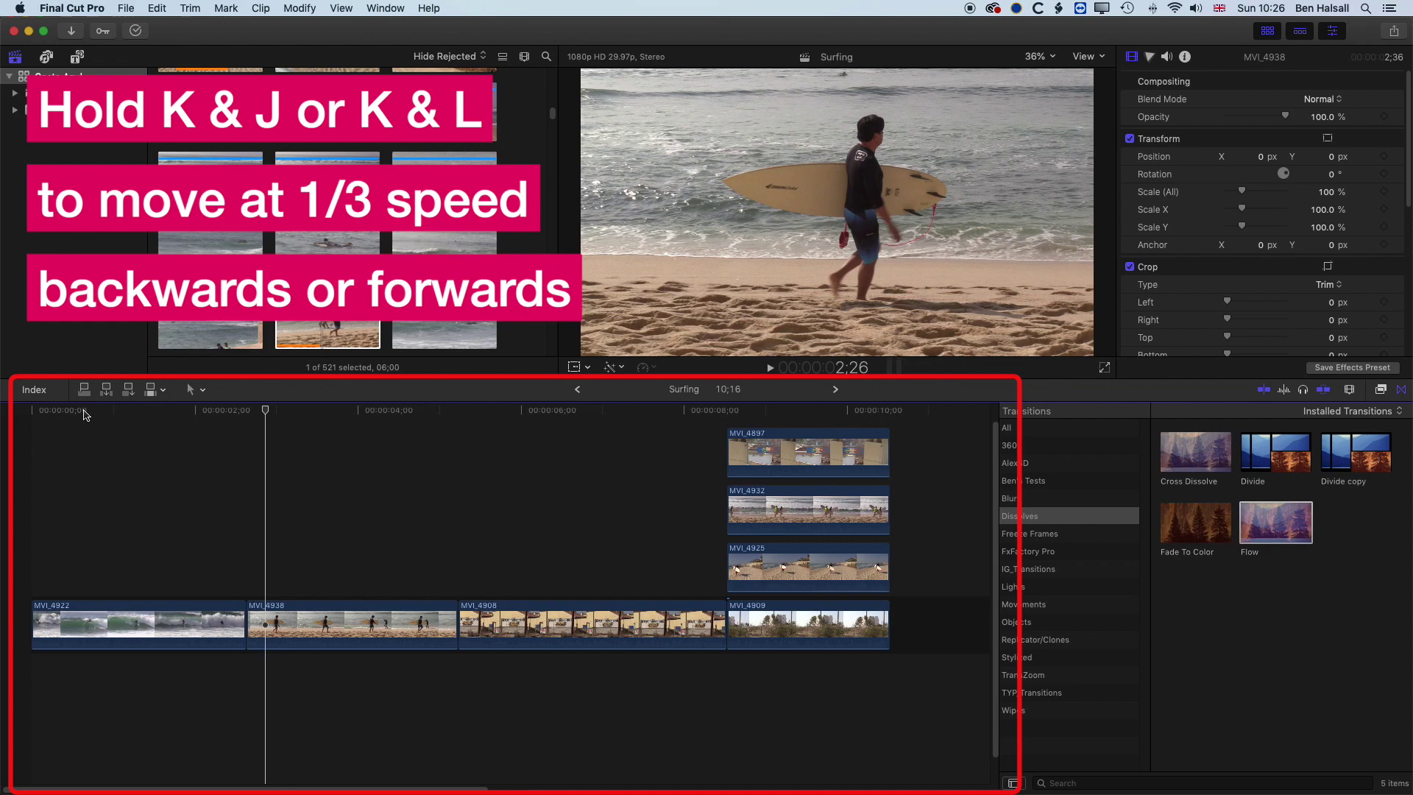
pyautogui.hotkey('k', 'j')
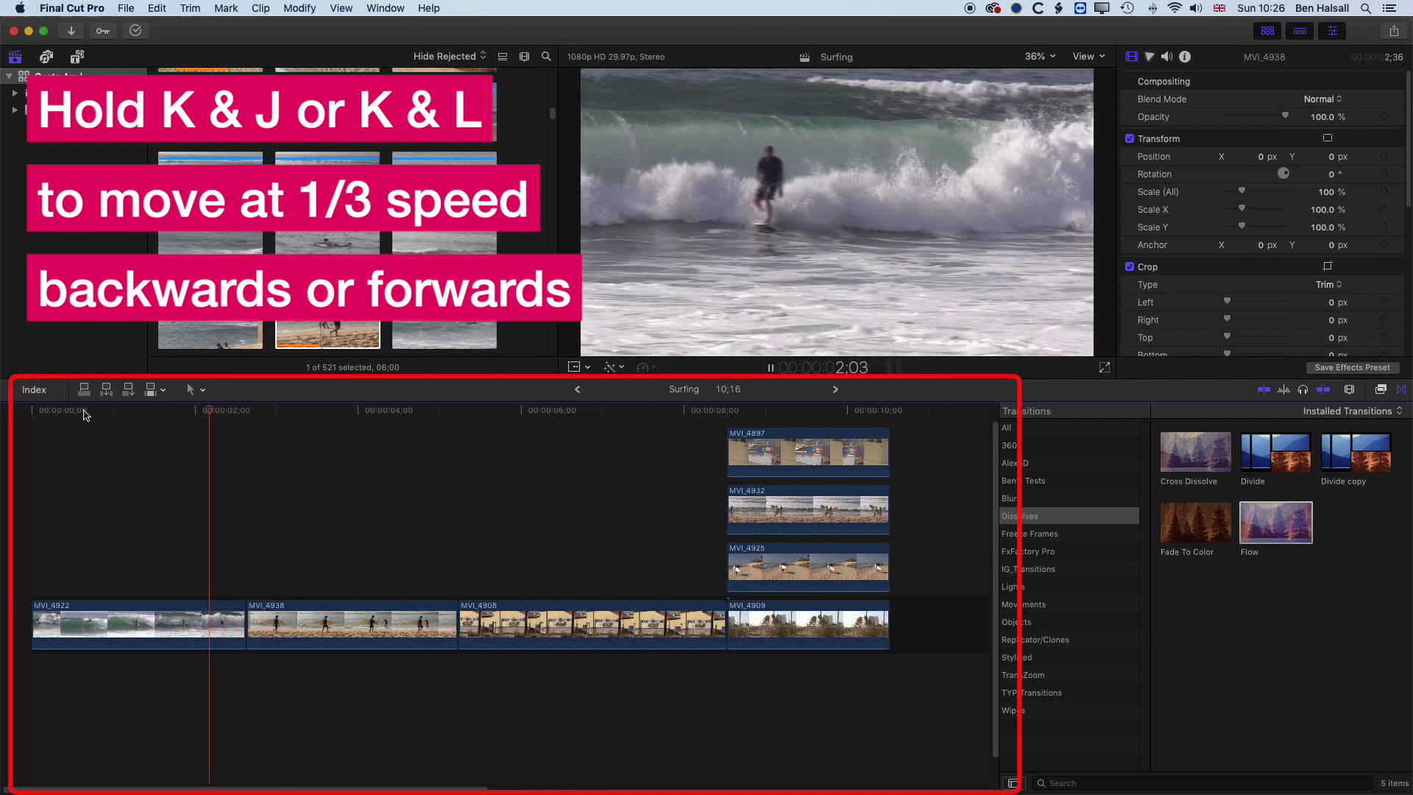
pyautogui.hotkey('k', 'l')
pyautogui.hotkey('k', 'j')
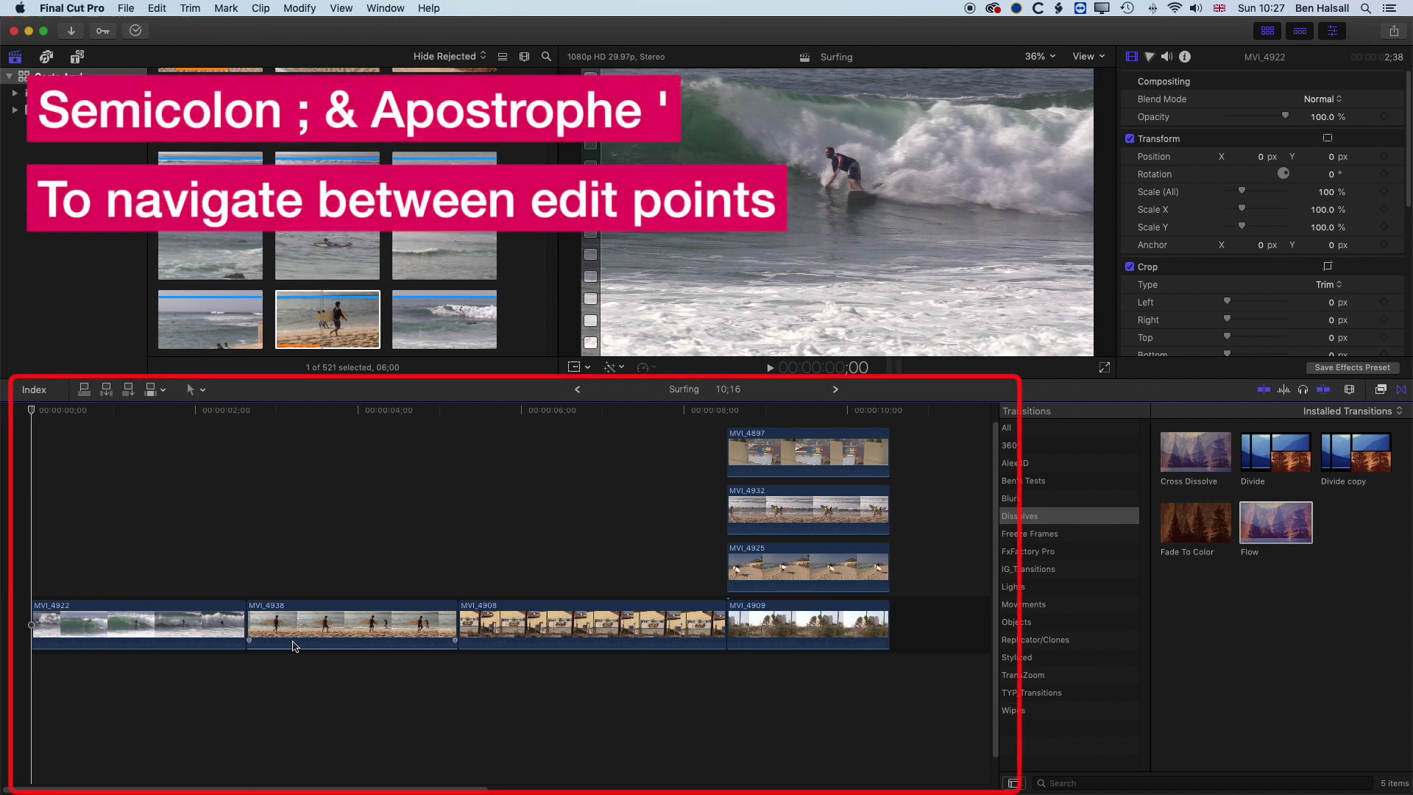
# Move the playhead between edit points from the start of the timeline, finishing on the start of MVI_4938
pyautogui.press("'")
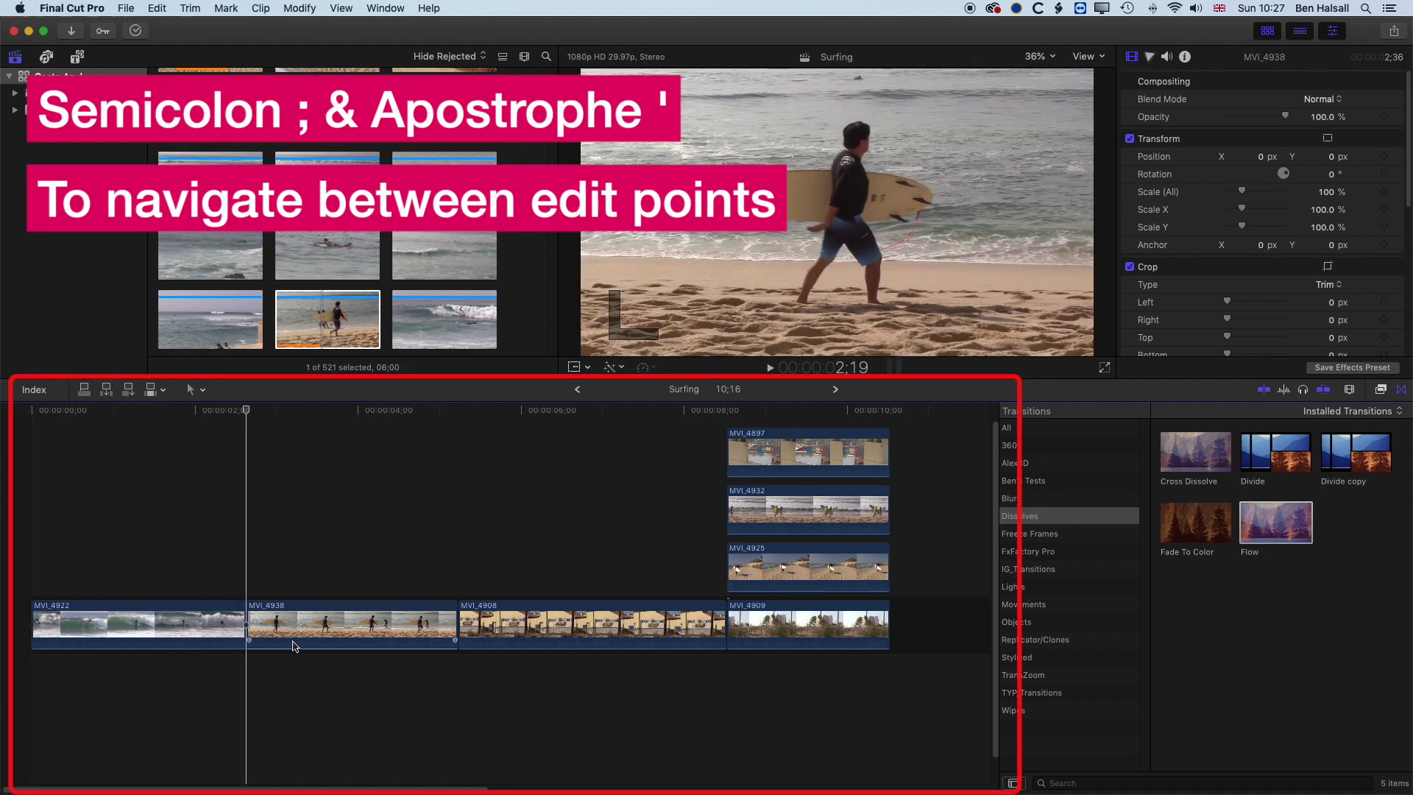
pyautogui.press("'")
pyautogui.press(';')
pyautogui.press("'")
pyautogui.press("'")
pyautogui.press(';')
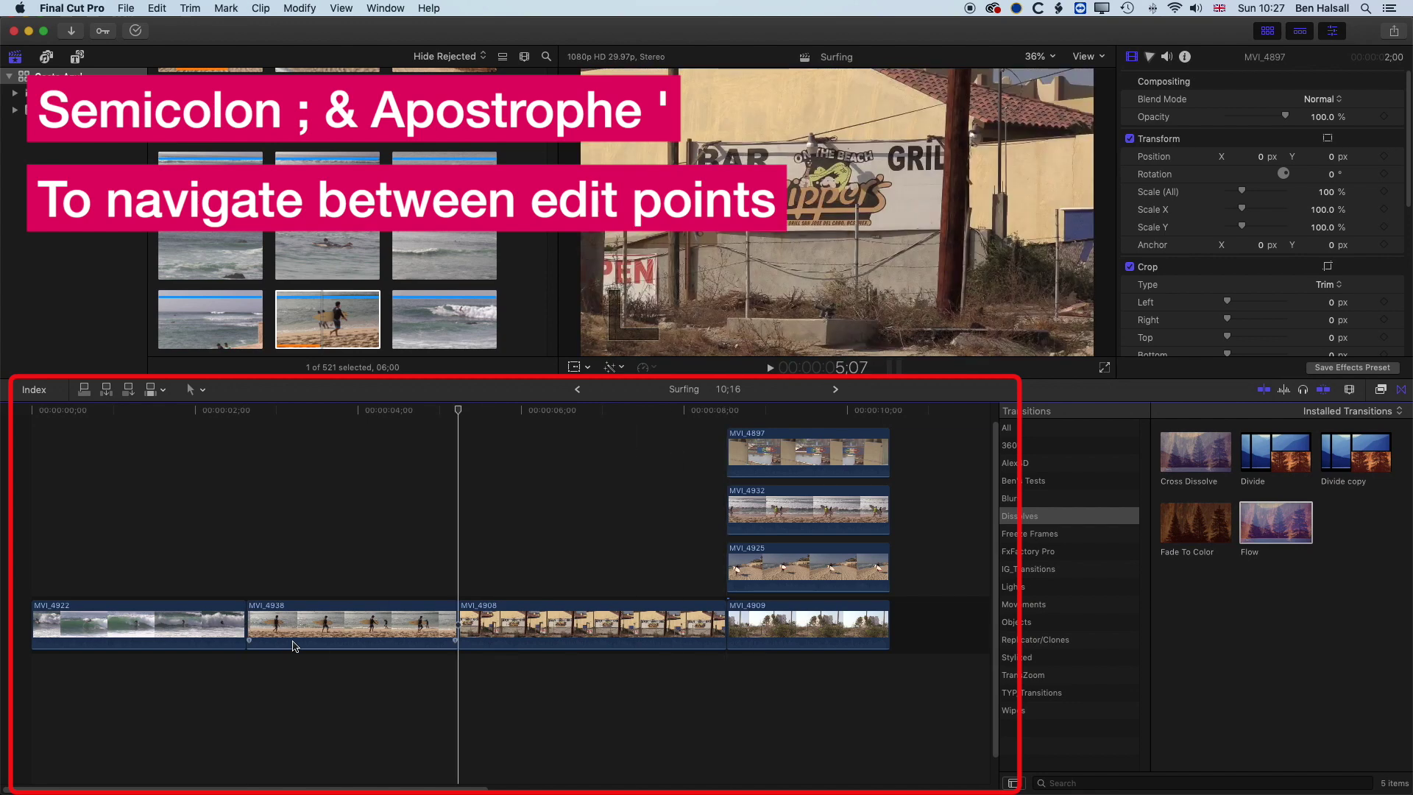
pyautogui.press(';')
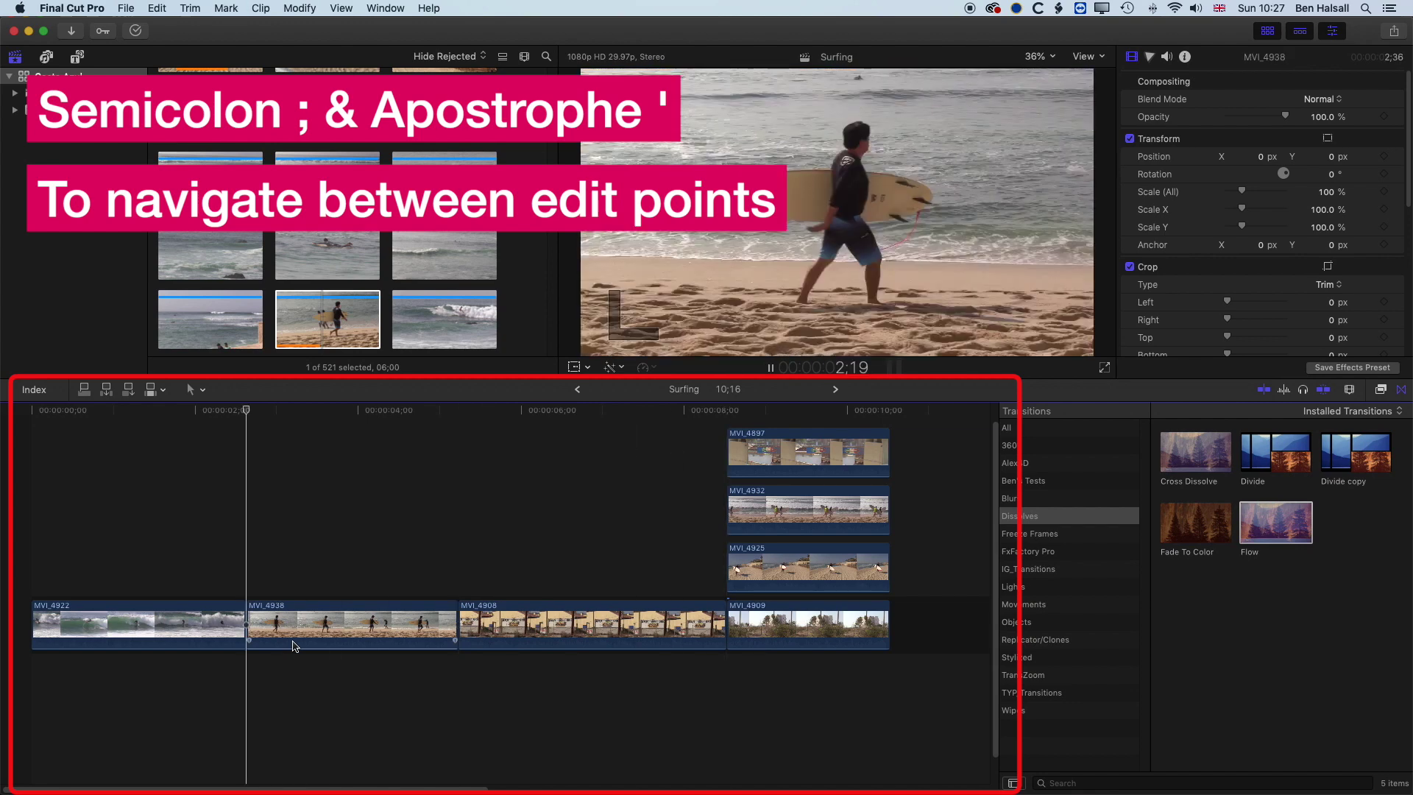
# Play the timeline briefly from the start of MVI_4938 and reverse the playback into MVI_4922
pyautogui.press('space')
pyautogui.press('space')
pyautogui.press('j')
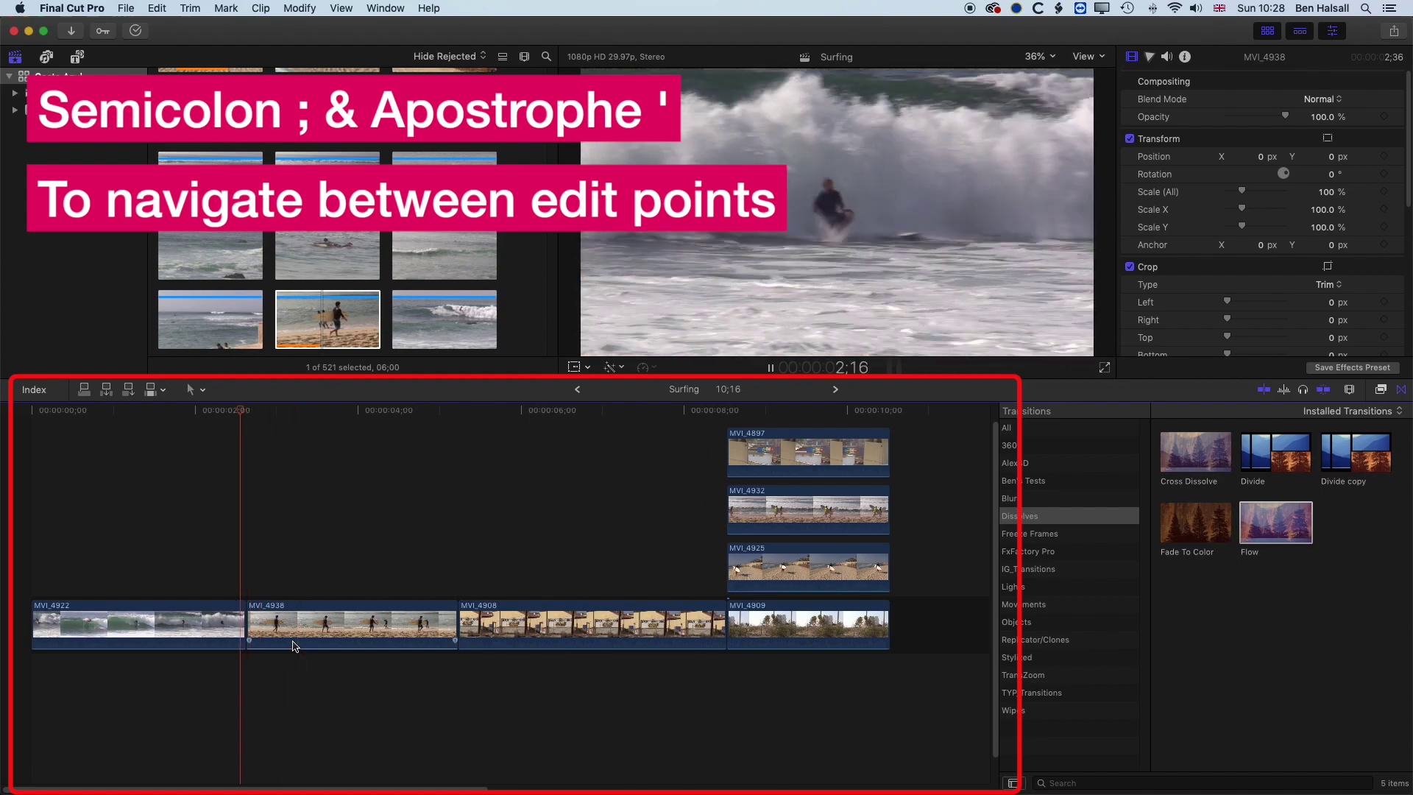
# Move back and forth through the edit points, finishing on the cut between MVI_4938 and MVI_4908
pyautogui.press('Down')
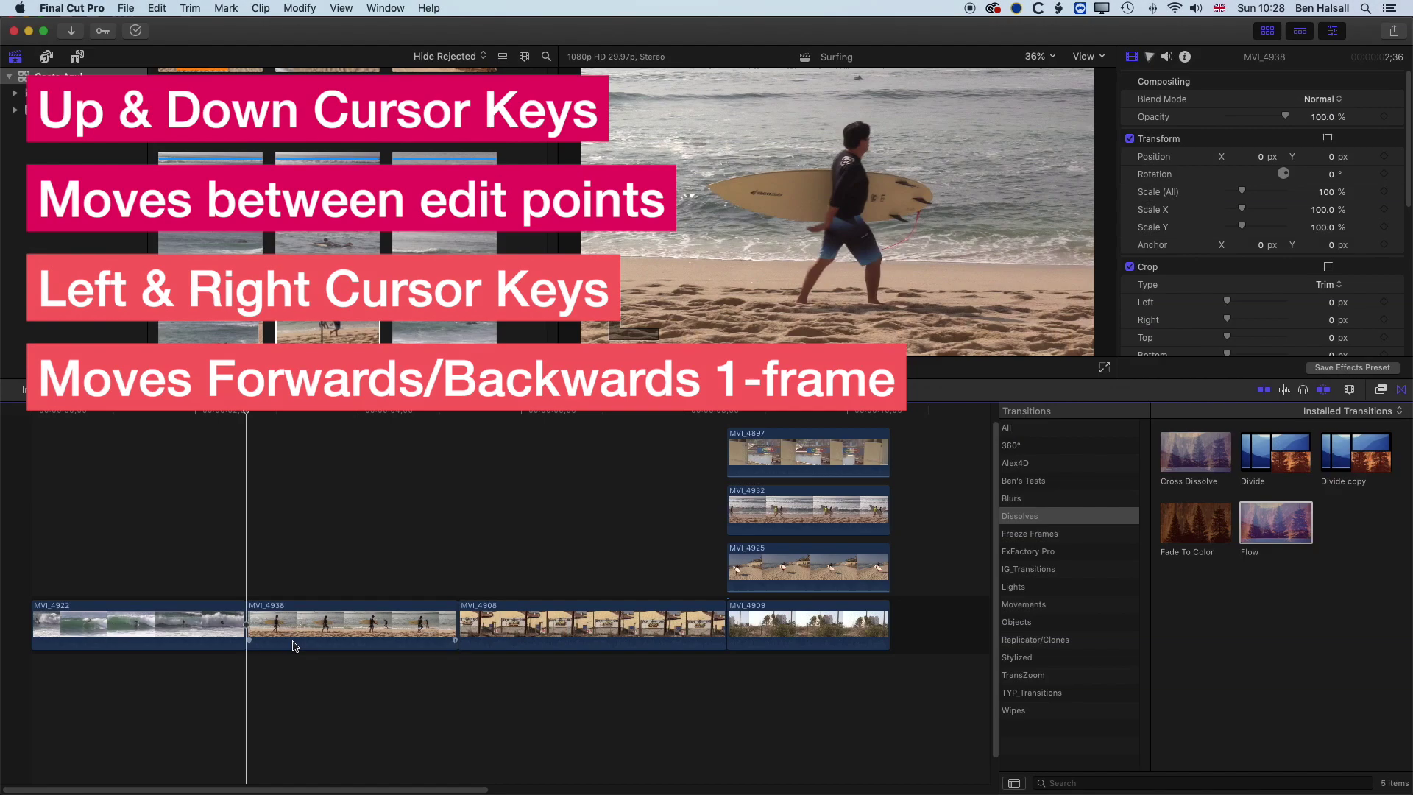
pyautogui.press('Up')
pyautogui.press('Down')
pyautogui.press('Down')
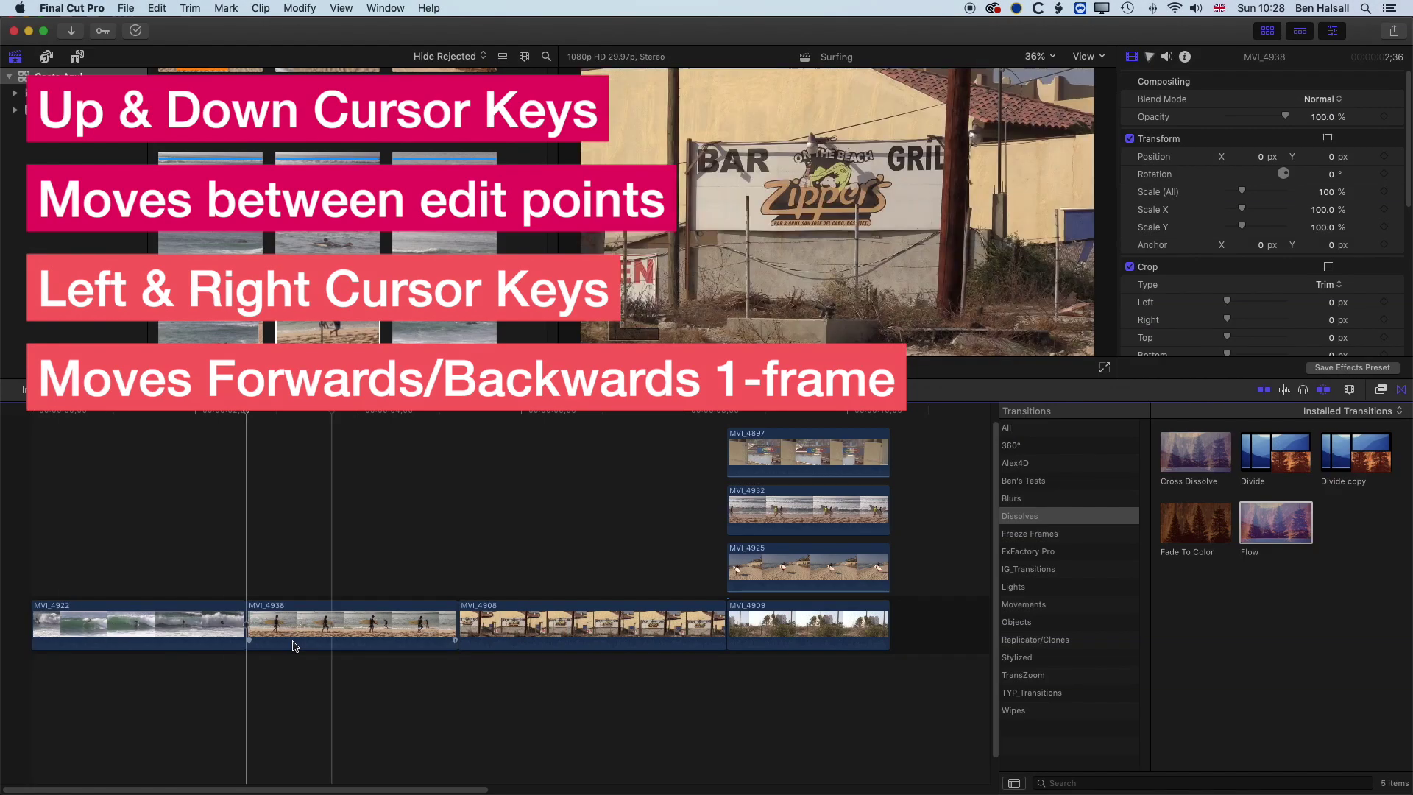
pyautogui.press('Down')
pyautogui.press('Up')
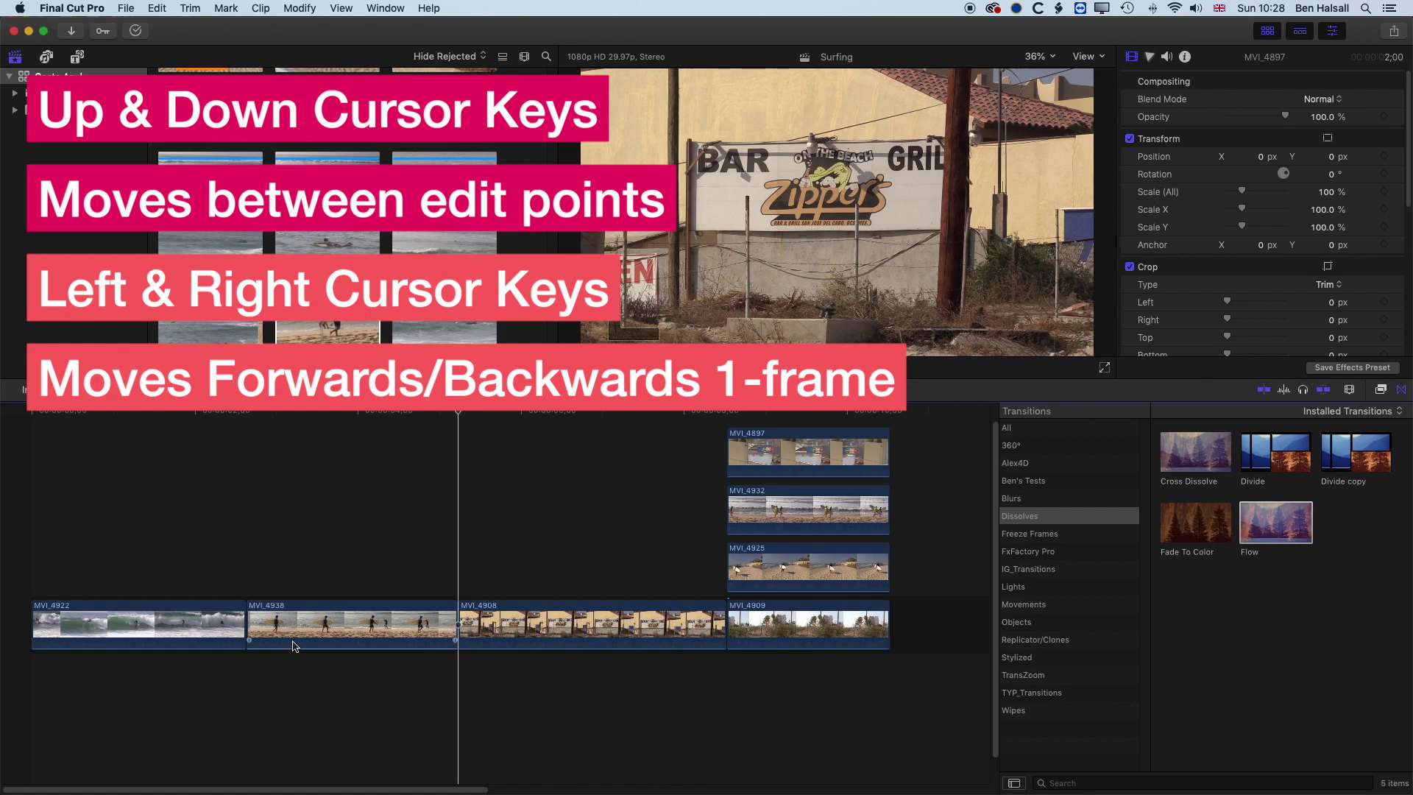
# Step the playhead frame by frame backwards and forwards near the end of MVI_4938, finishing at 5;03
pyautogui.press('Left')
pyautogui.press('Right')
pyautogui.press('Left')
pyautogui.press('Left')
pyautogui.press('Left')
pyautogui.press('Left')
pyautogui.press('Left')
pyautogui.press('Left')
pyautogui.press('Left')
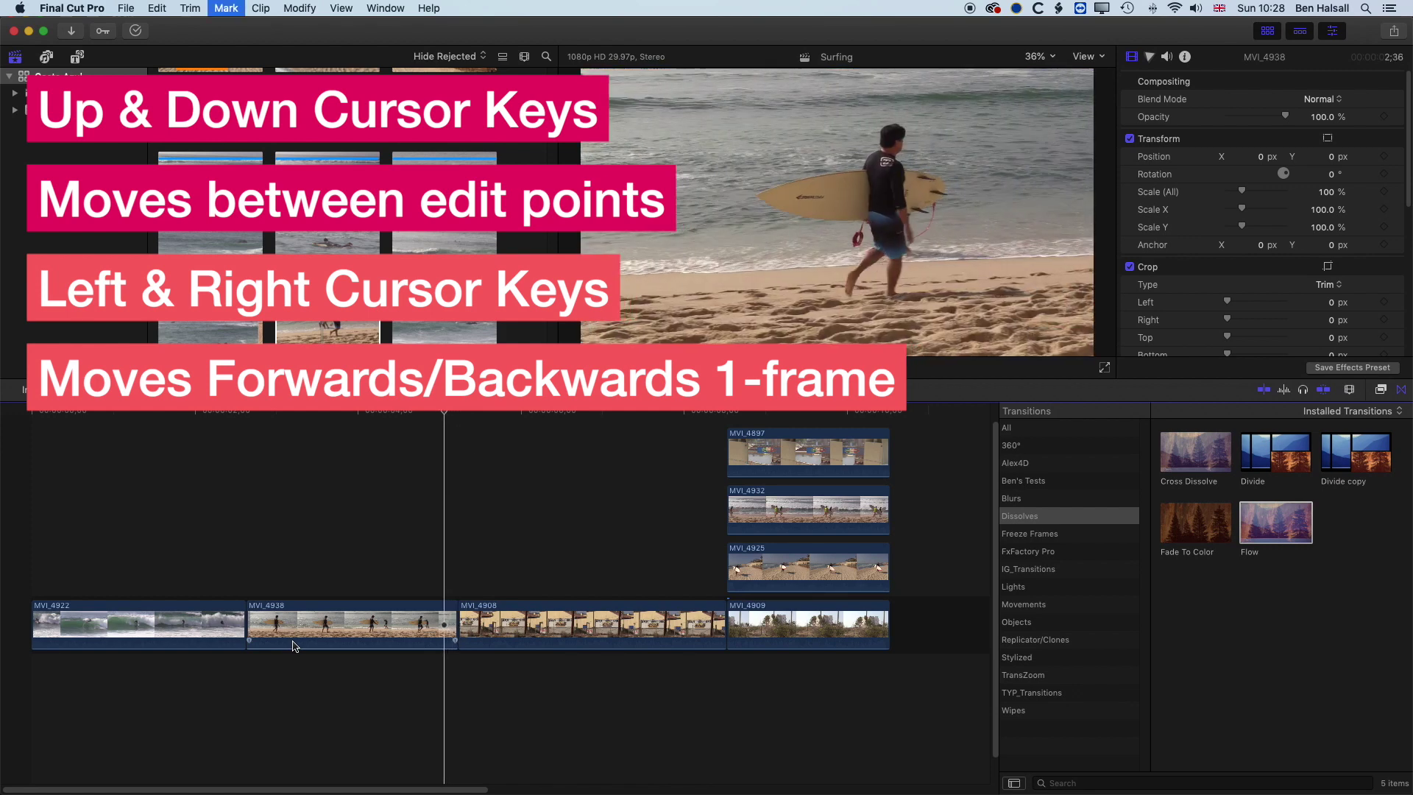
pyautogui.press('Right')
pyautogui.press('Right')
pyautogui.press('Right')
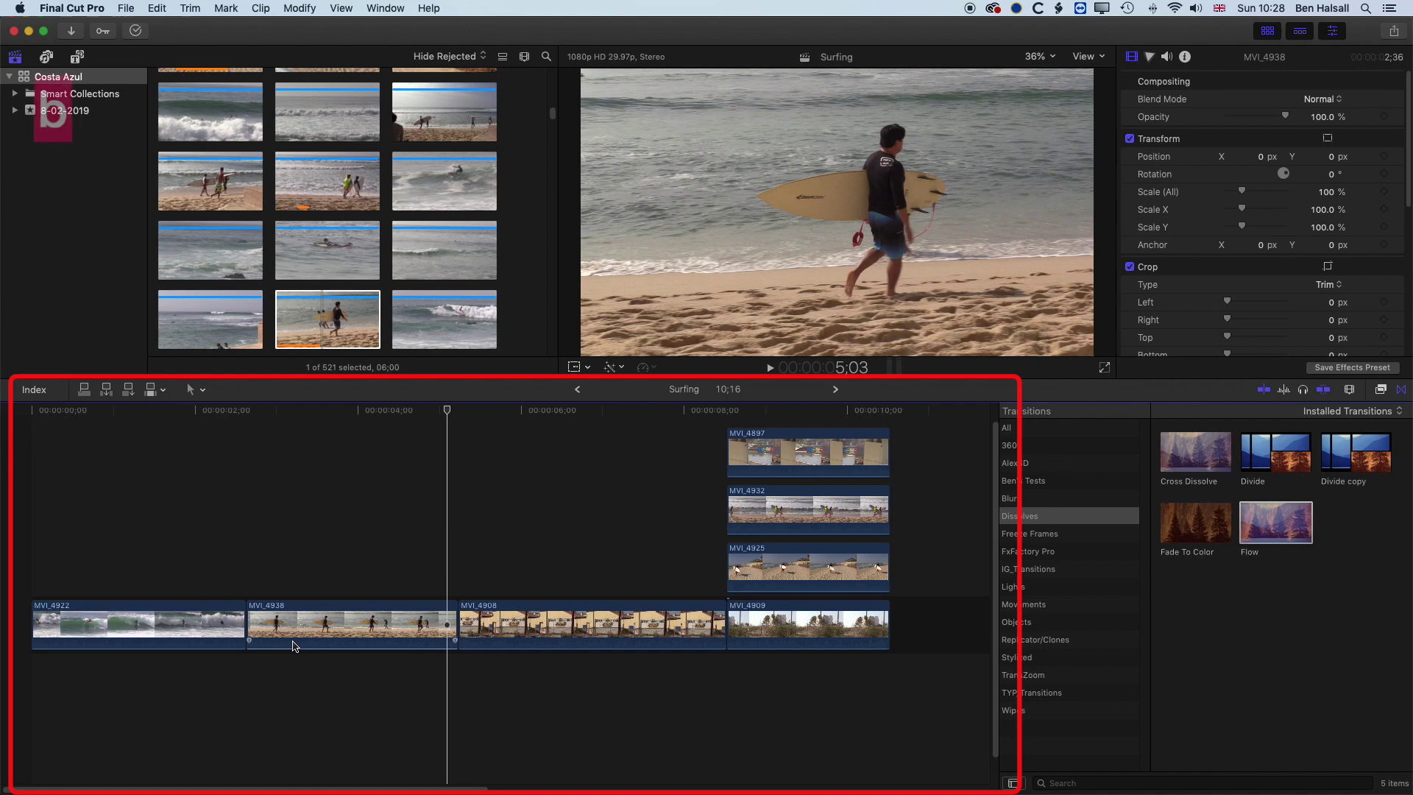
# Select a 15-frame range across the cut between MVI_4938 and MVI_4908, and clear the selection
pyautogui.press('\\')
pyautogui.press('/')
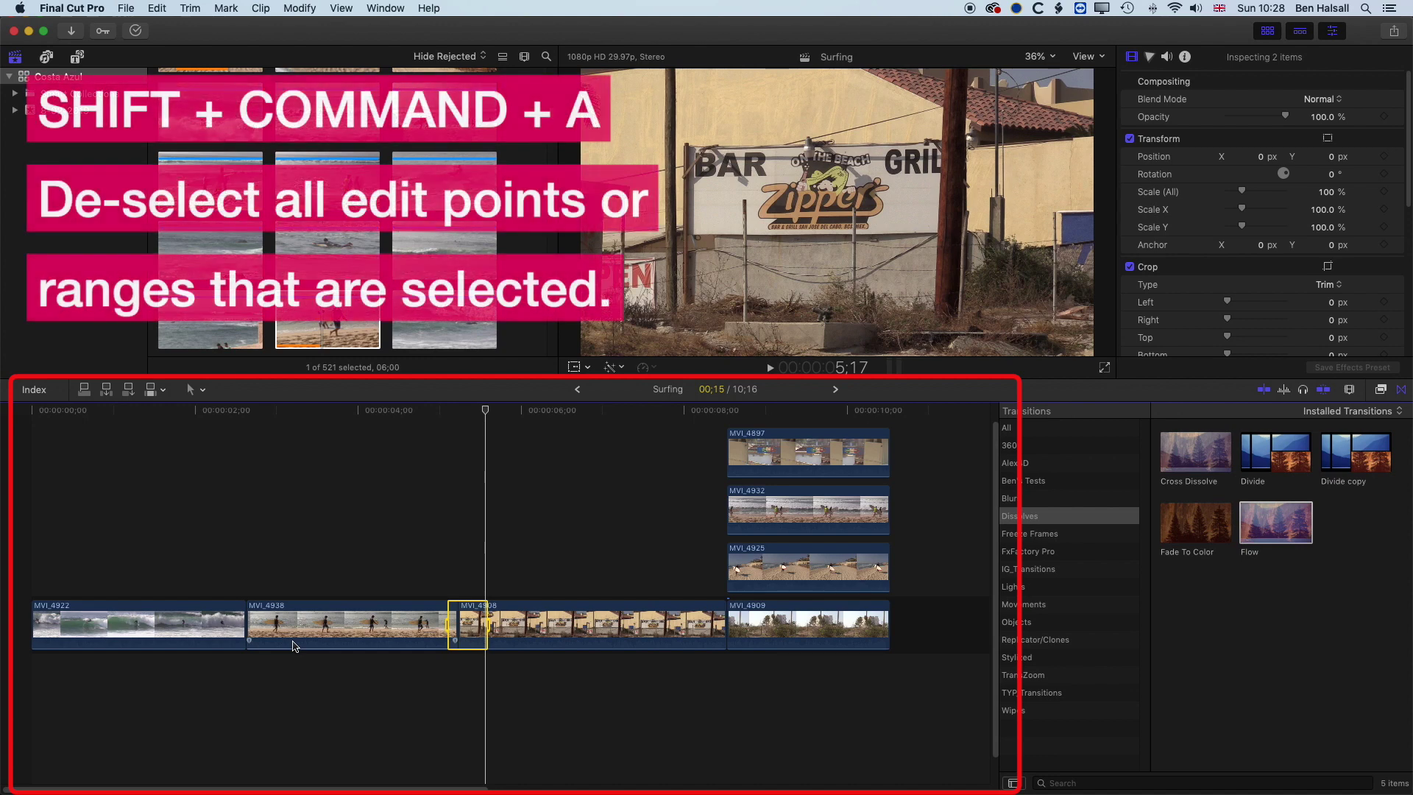
pyautogui.press('shift+super+a')
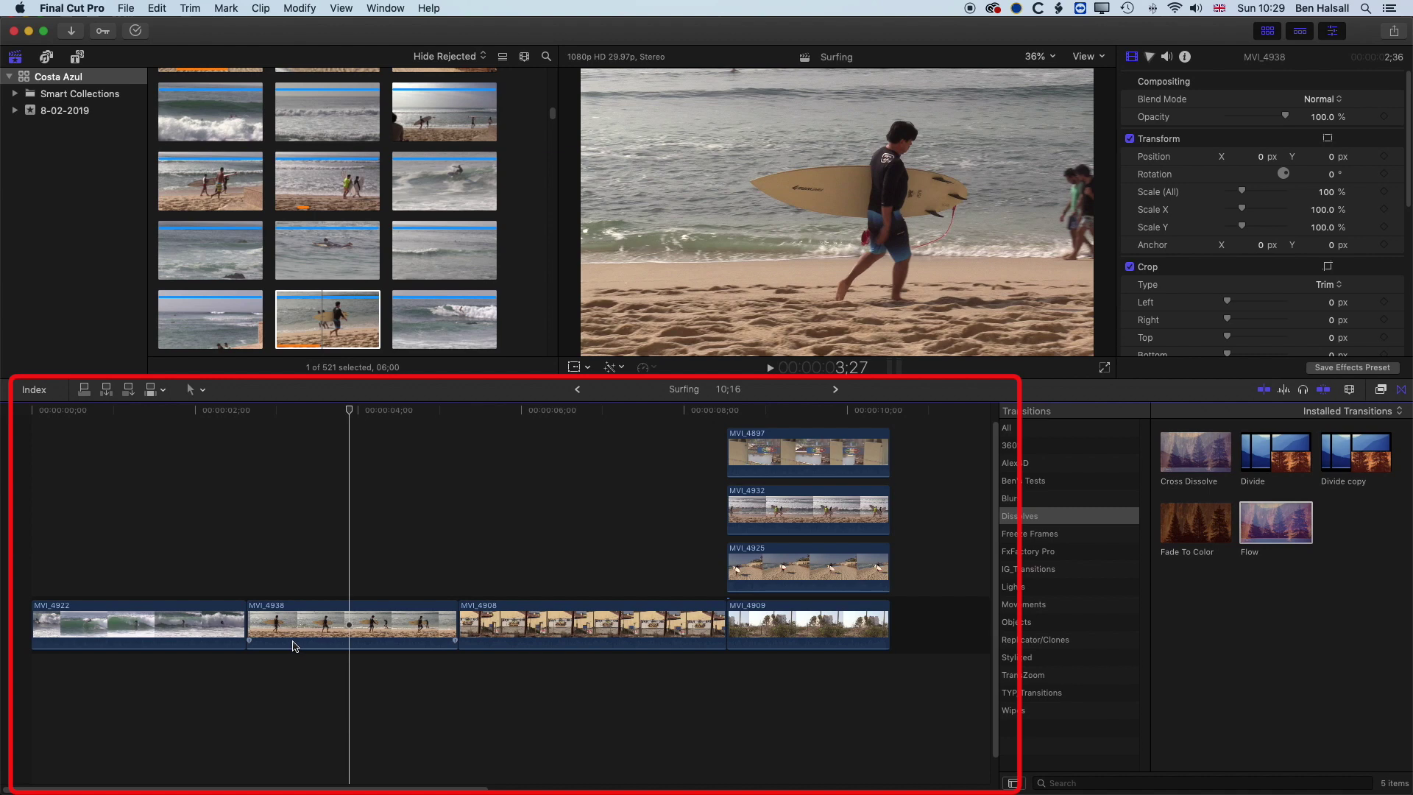
# Move the playhead repeatedly between the start and end cuts of MVI_4938, finishing on the start of MVI_4908
pyautogui.press('Down')
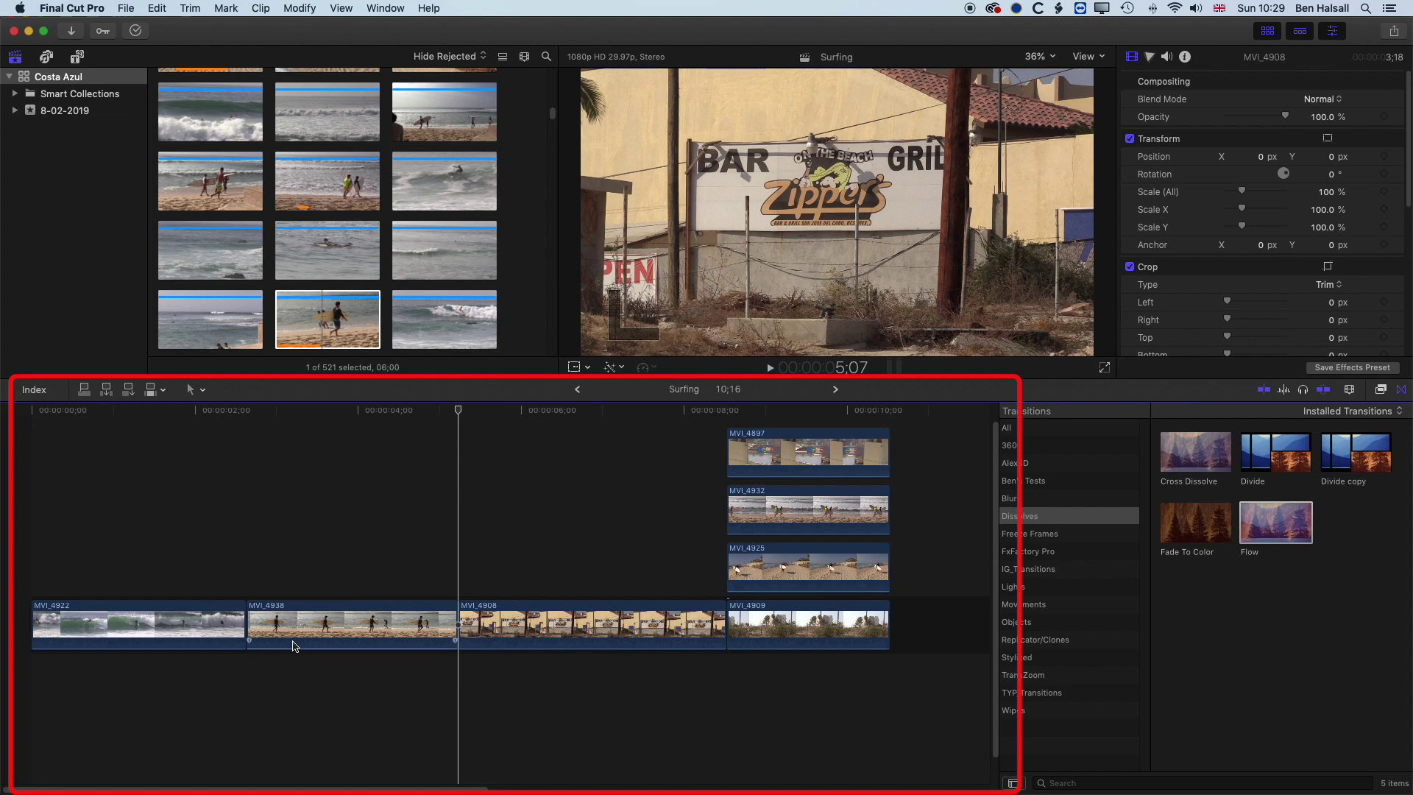
pyautogui.press('Up')
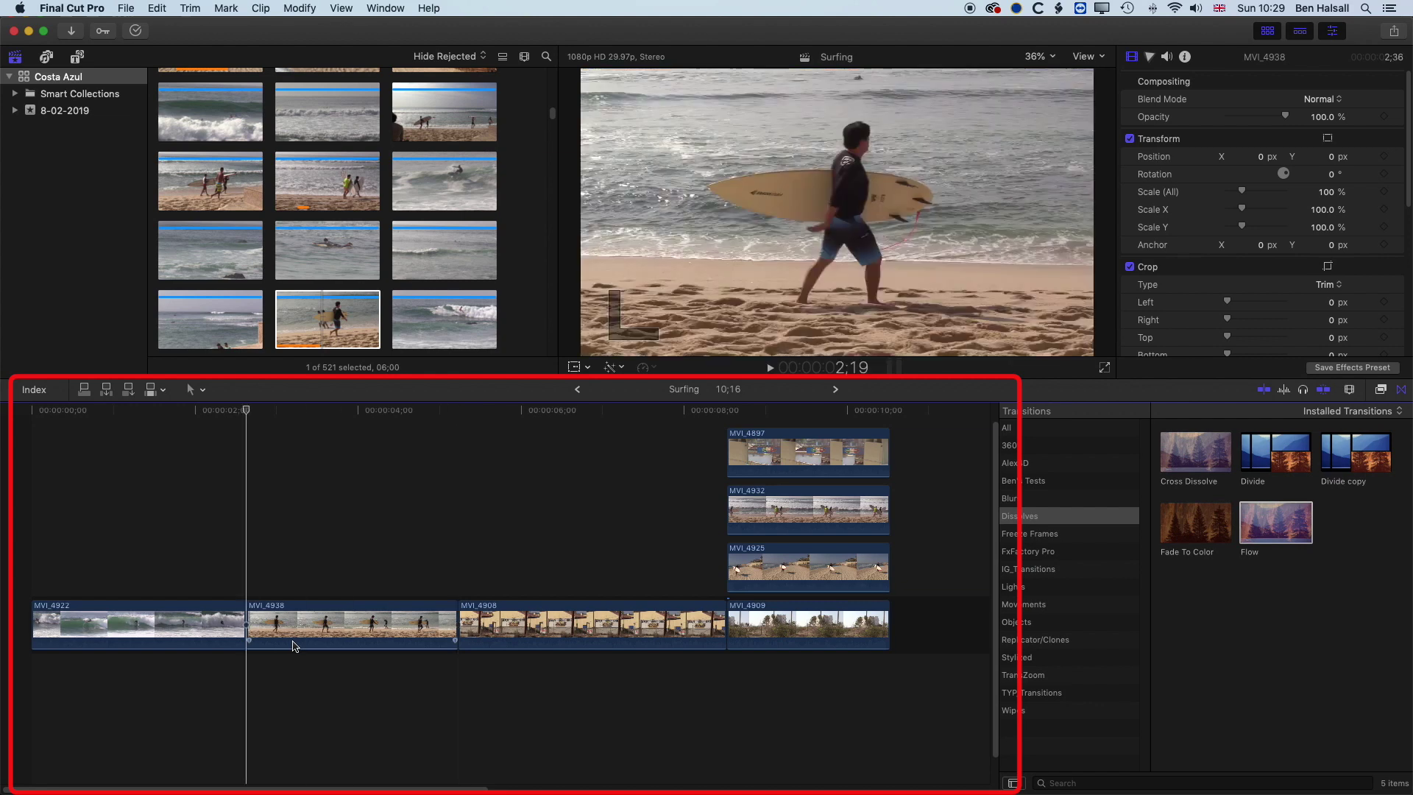
pyautogui.press('Down')
pyautogui.press('Up')
pyautogui.press('Down')
pyautogui.press('Up')
pyautogui.press('Down')
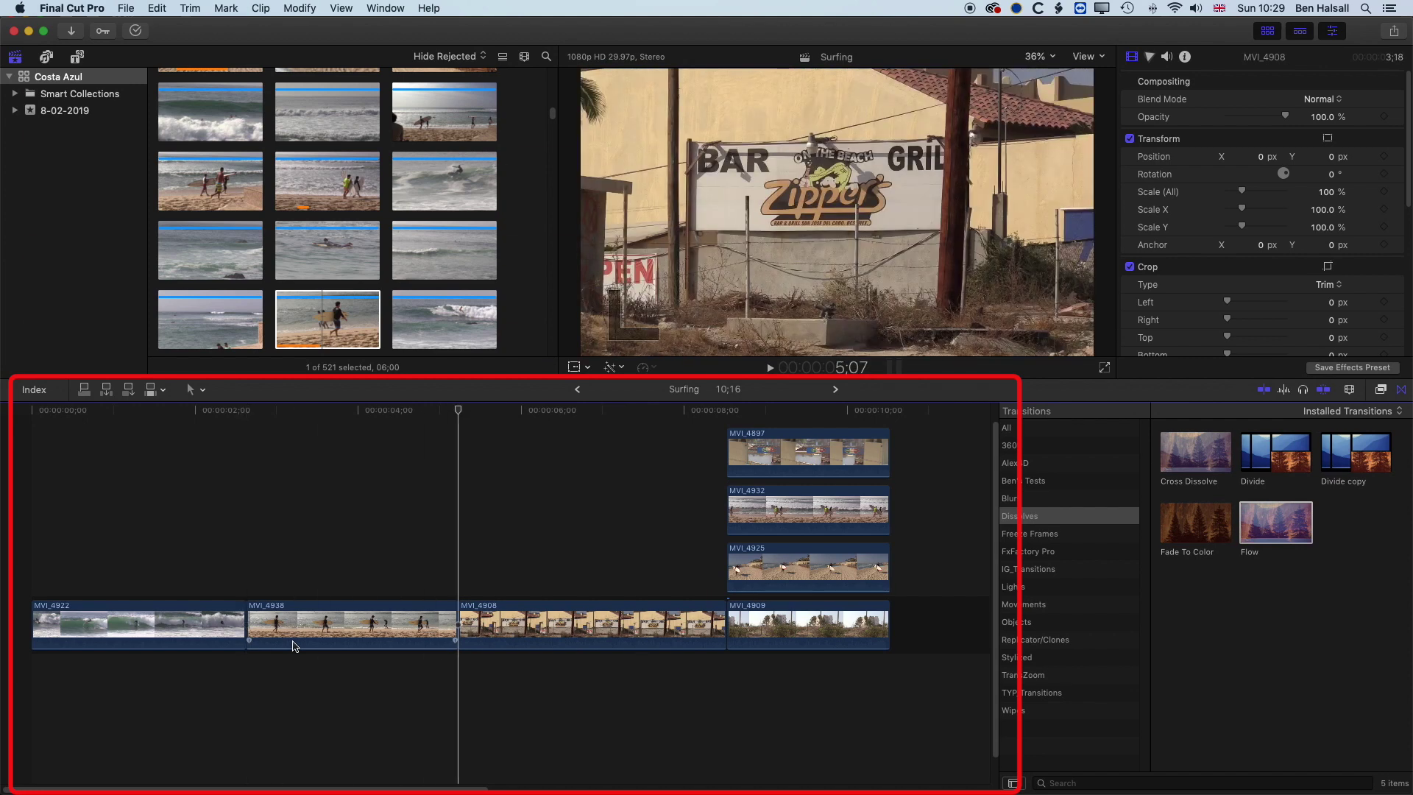
# Alternate the edit selection at the playhead between the out point of MVI_4938 and the in point of MVI_4908
pyautogui.press('[')
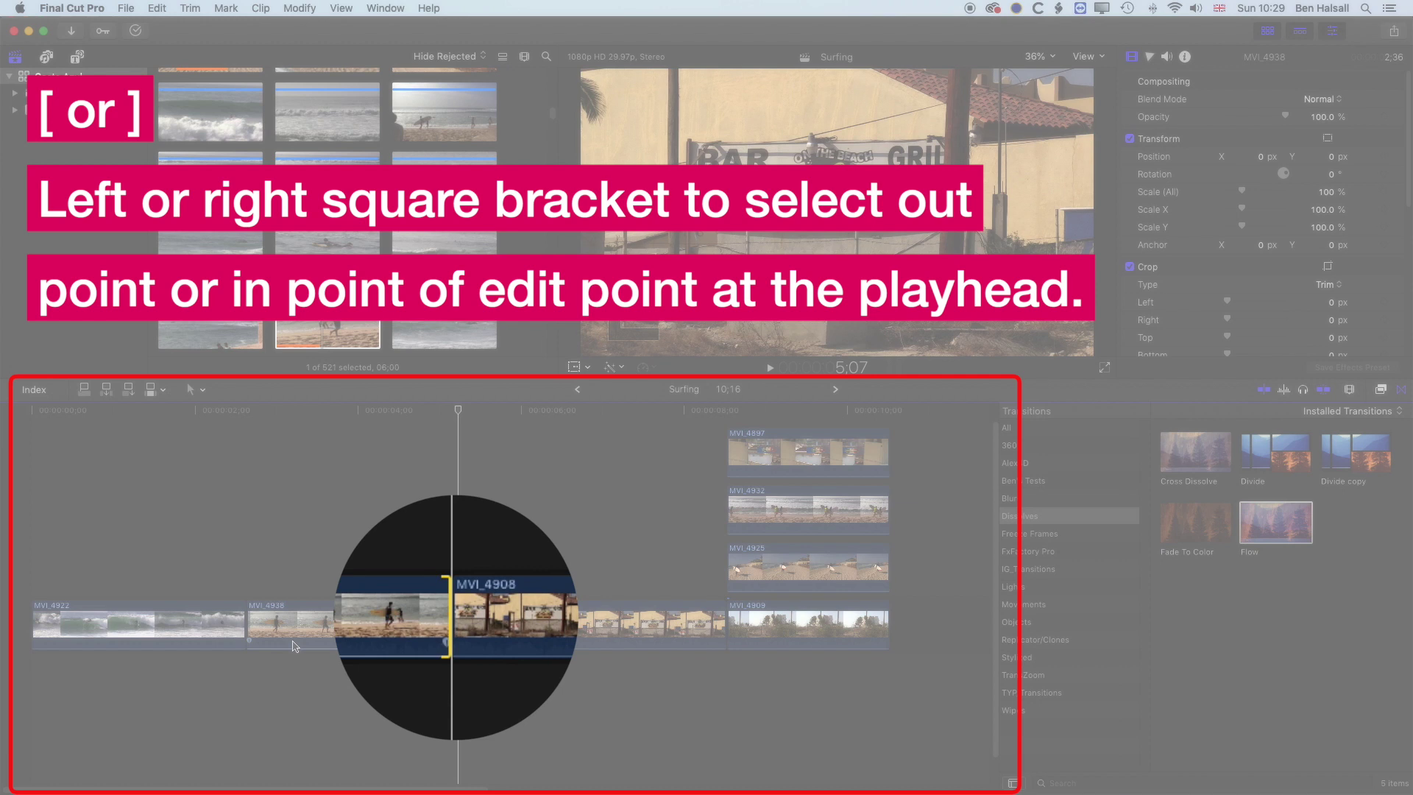
pyautogui.press(']')
pyautogui.press('[')
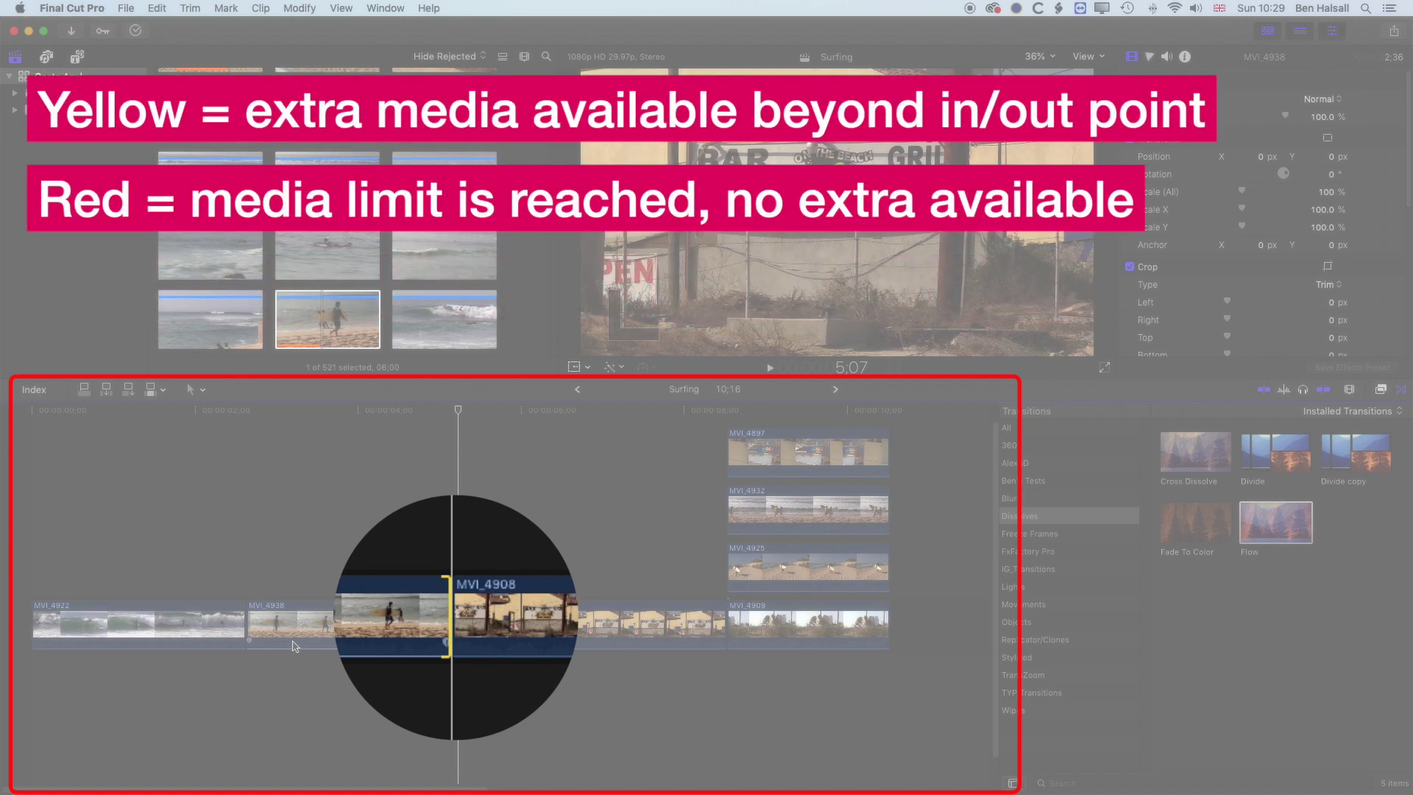
pyautogui.press(']')
pyautogui.press('[')
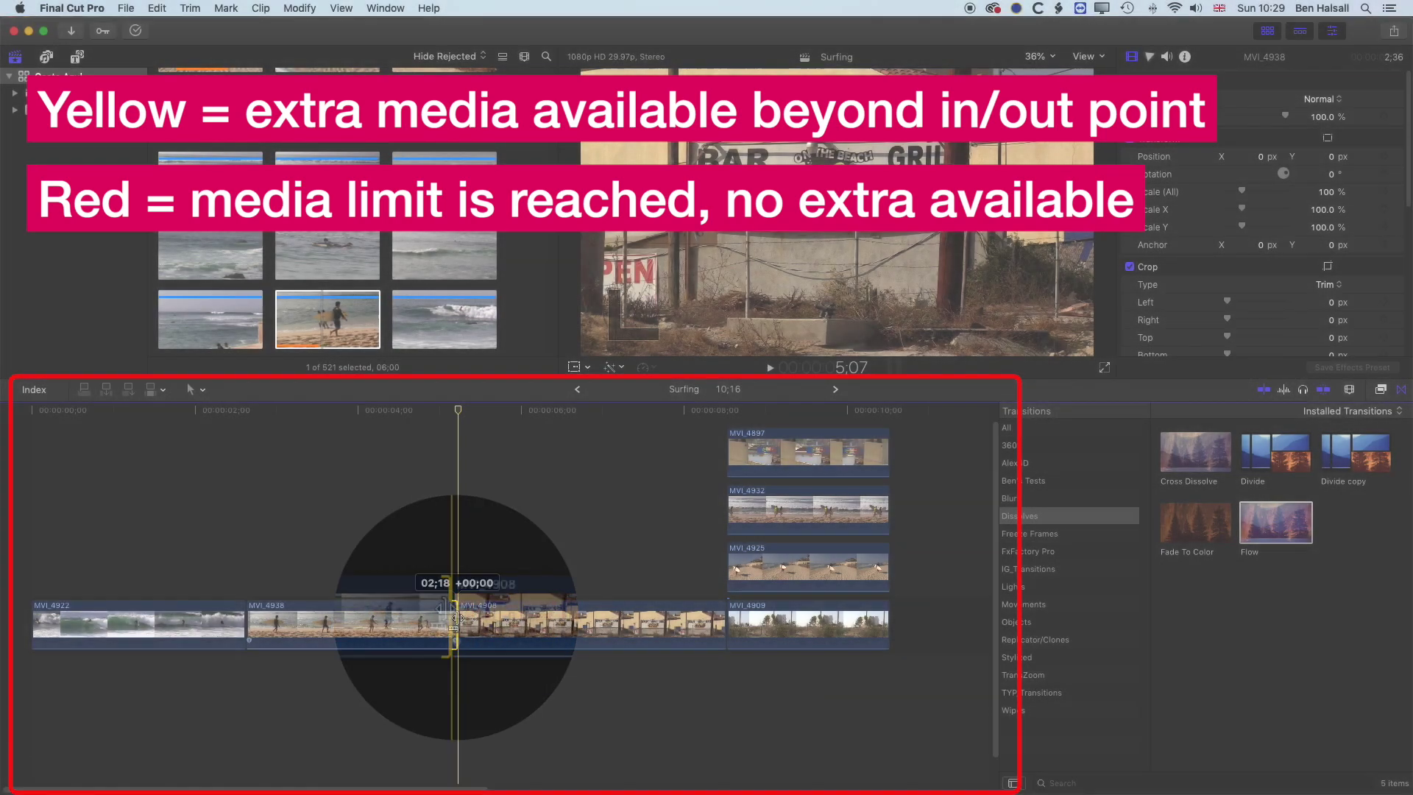
# Try trimming at the cut between MVI_4938 and MVI_4908, and leave only the in point of MVI_4908 selected
pyautogui.moveTo(456, 622)
pyautogui.mouseDown()
pyautogui.moveTo(498, 621)
pyautogui.moveTo(426, 617)
pyautogui.moveTo(441, 618)
pyautogui.mouseUp()
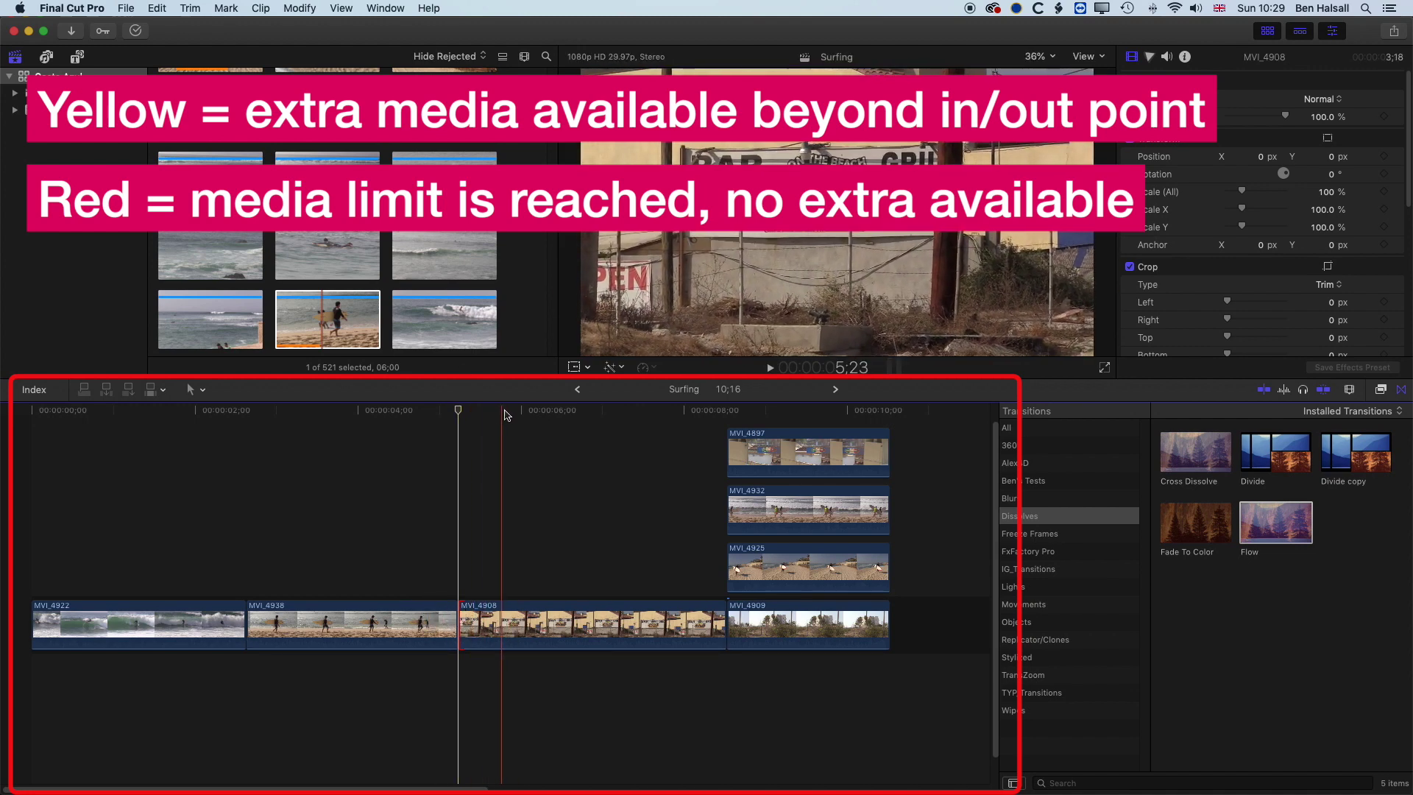
pyautogui.moveTo(451, 621); pyautogui.dragTo(454, 614)
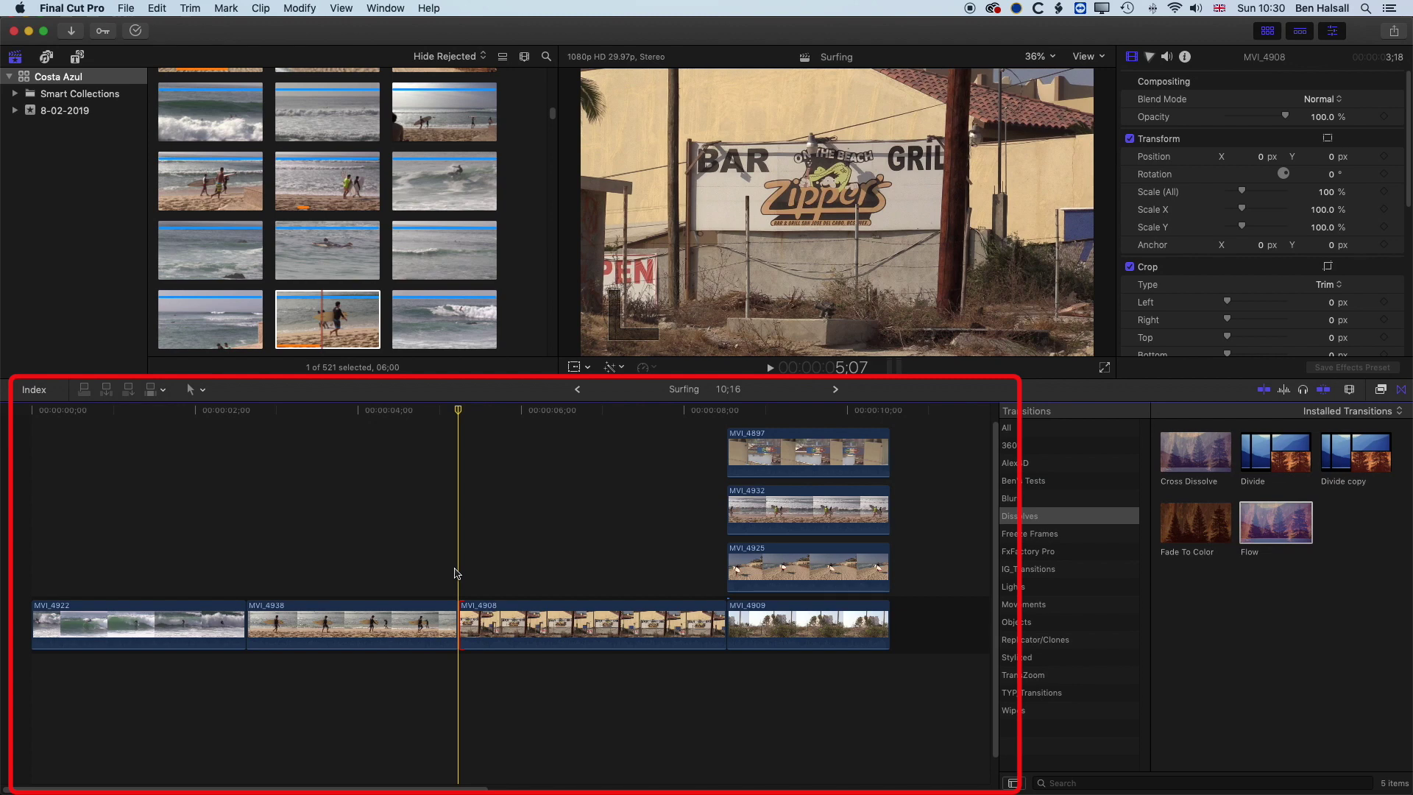
pyautogui.press('[')
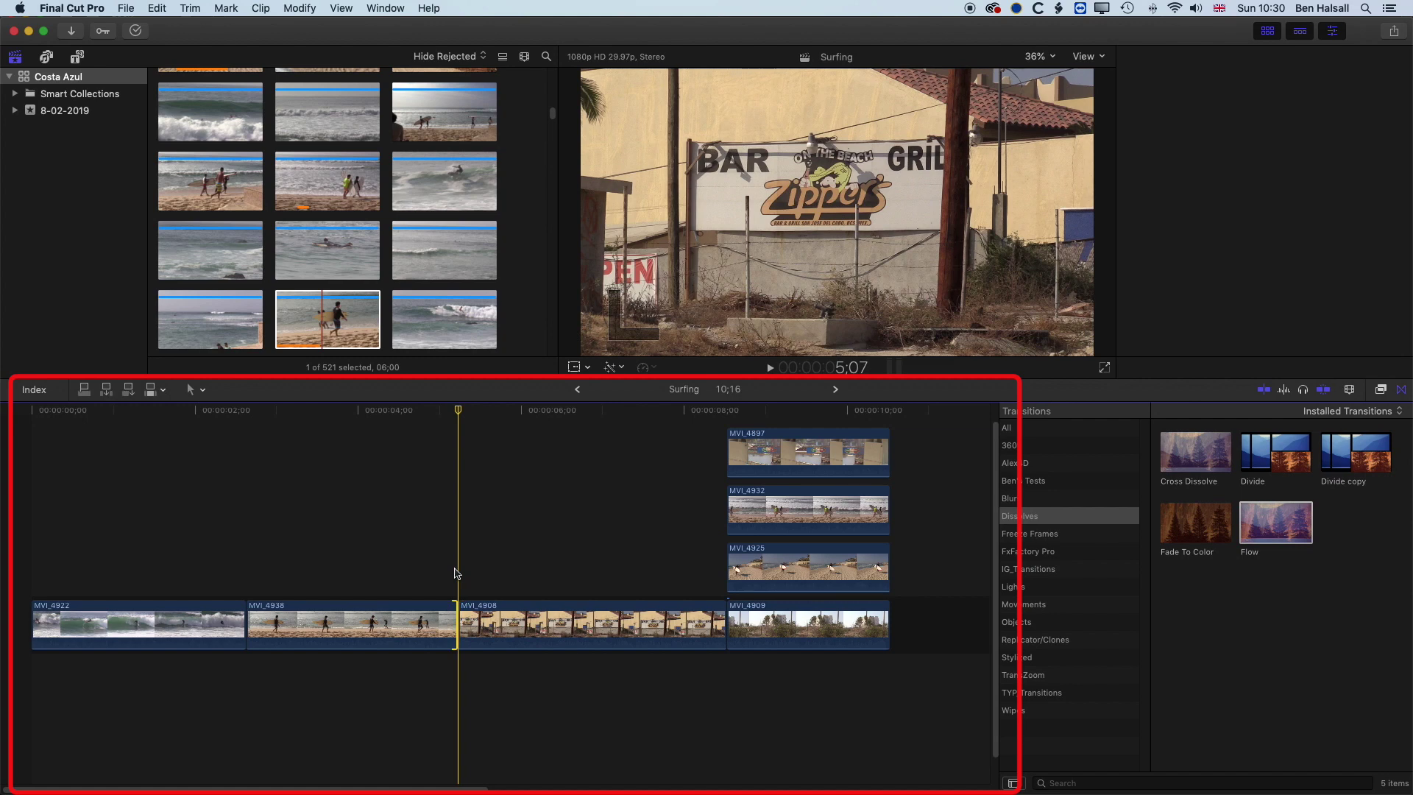
pyautogui.press(']')
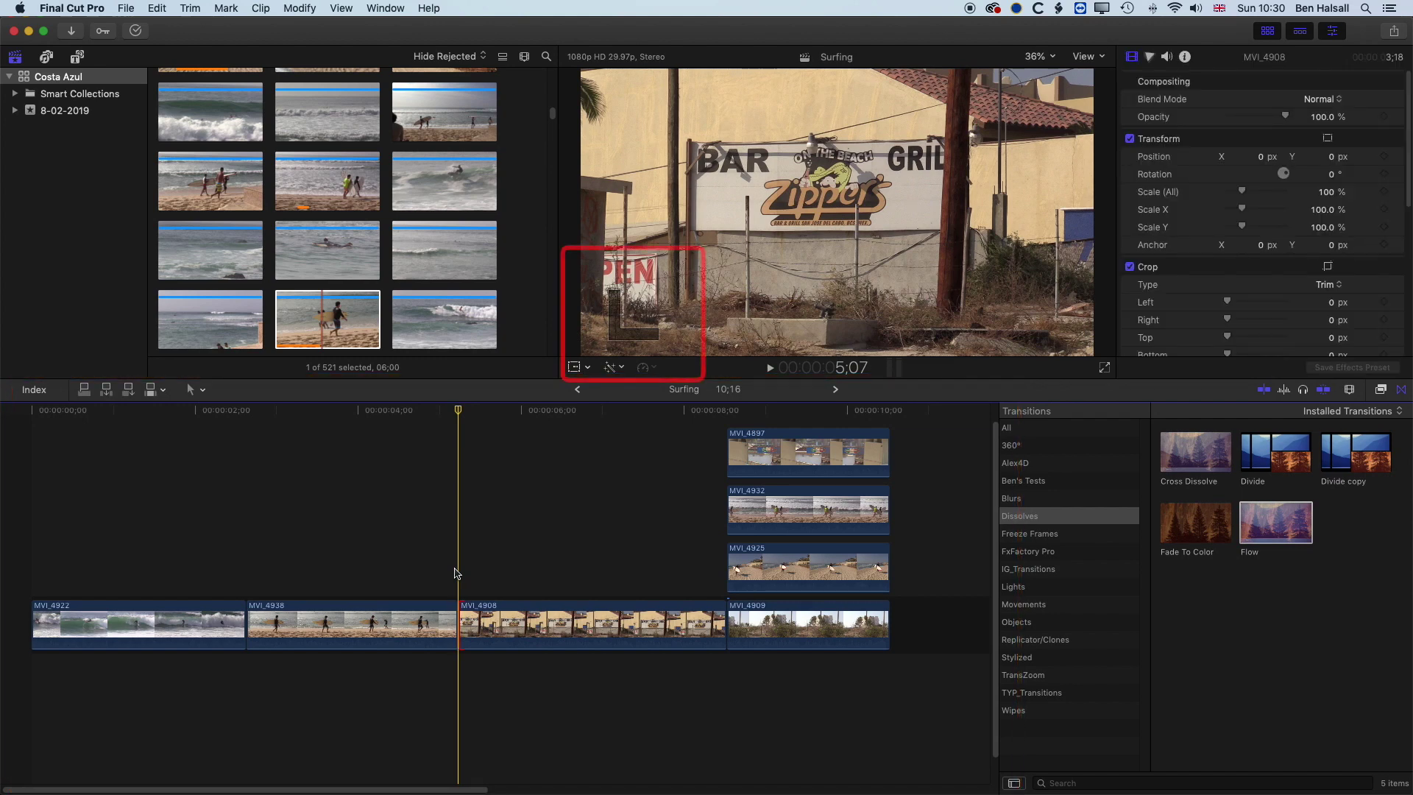
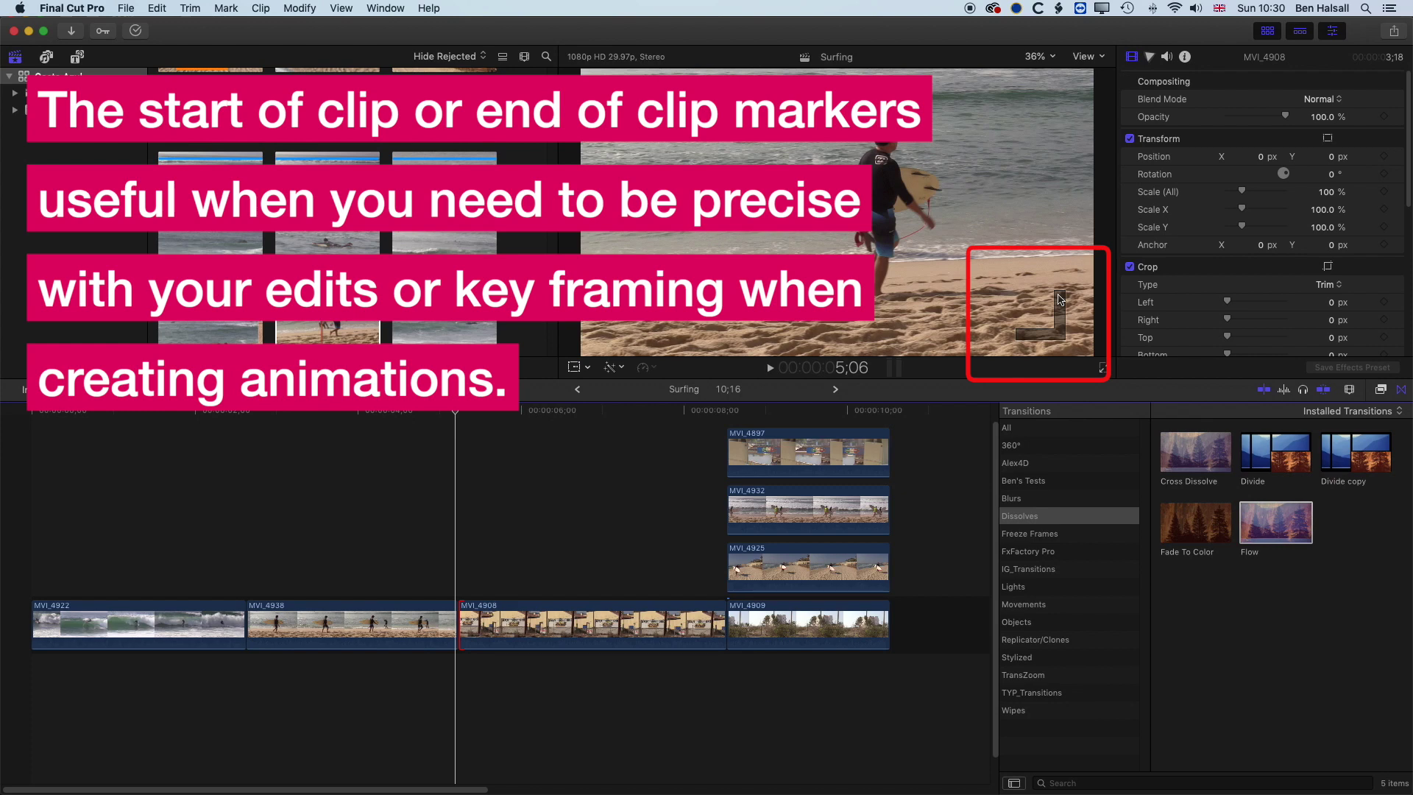
# Step between the last frame of MVI_4938 and the first frame of MVI_4908 to examine the viewer's clip boundary markers
pyautogui.press('Right')
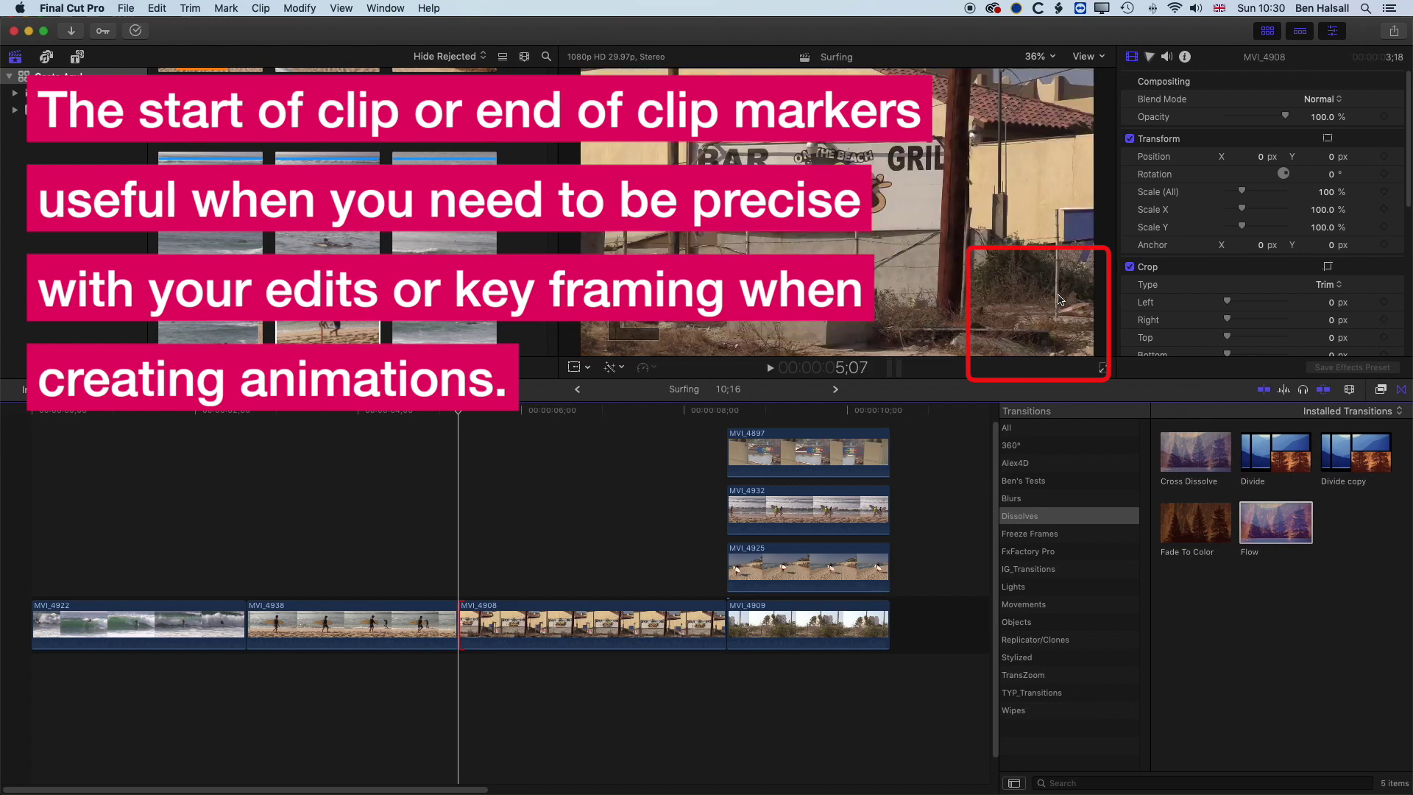
pyautogui.press('Left')
pyautogui.press('Right')
pyautogui.press('Left')
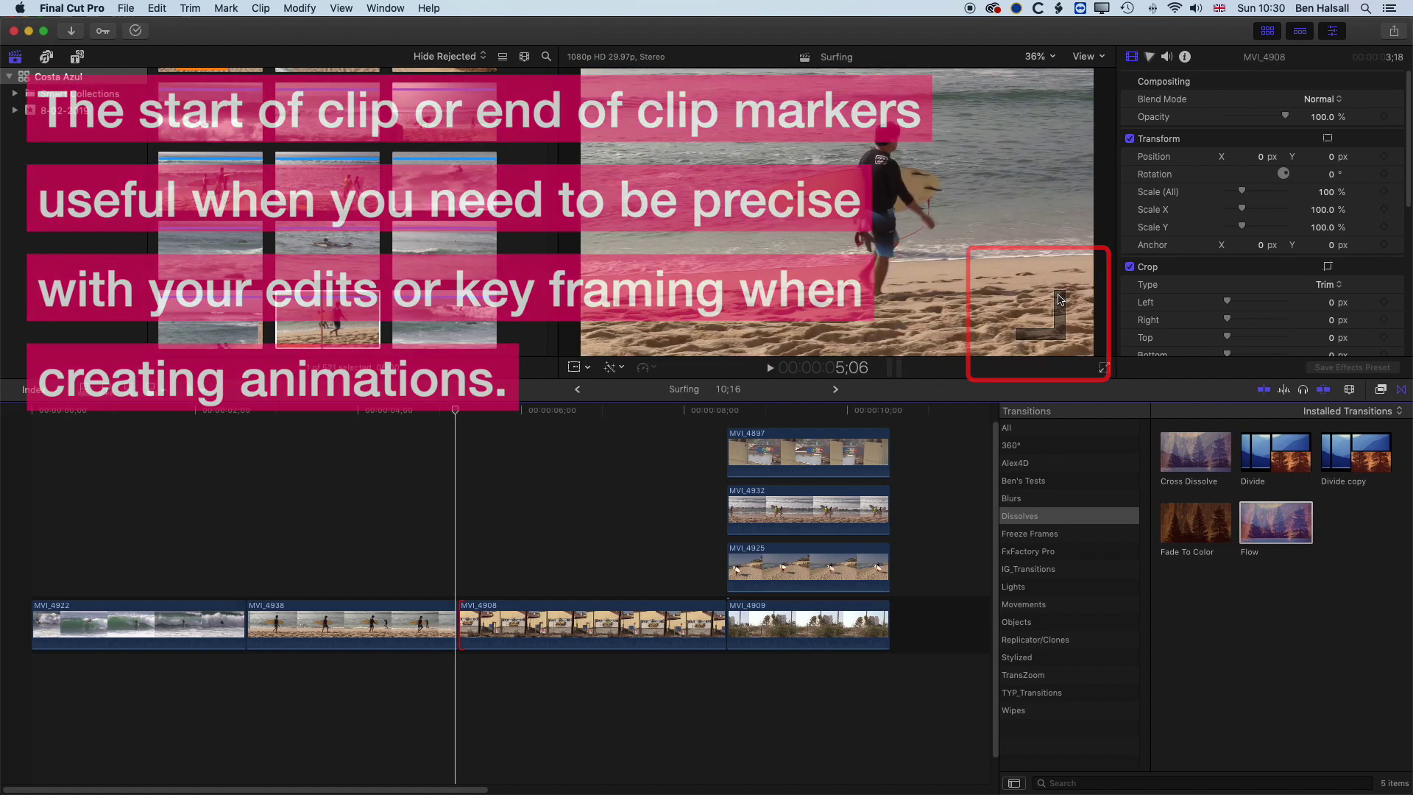
# Compare the end marker on MVI_4938's last frame with the start marker on MVI_4908's first frame
pyautogui.press('Right')
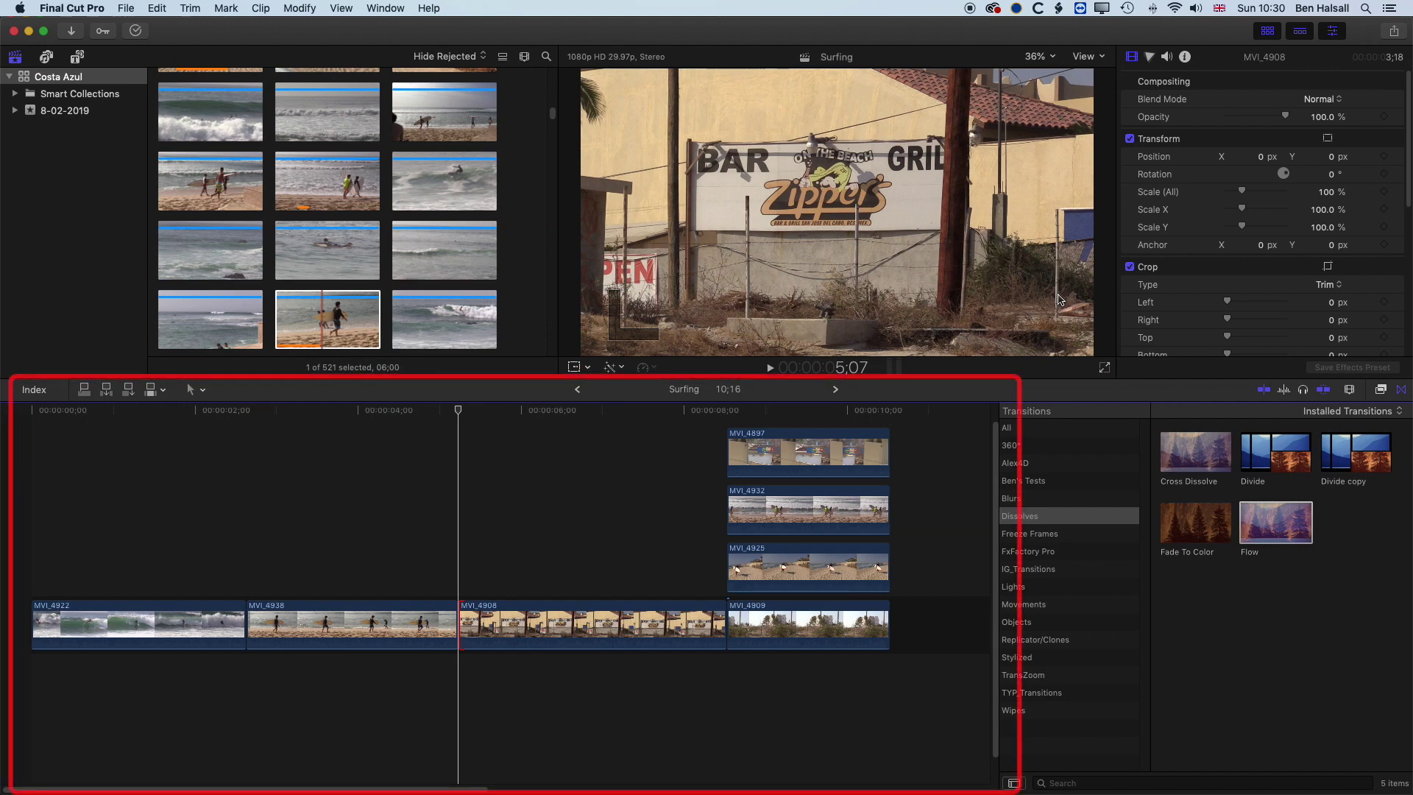
pyautogui.press('Left')
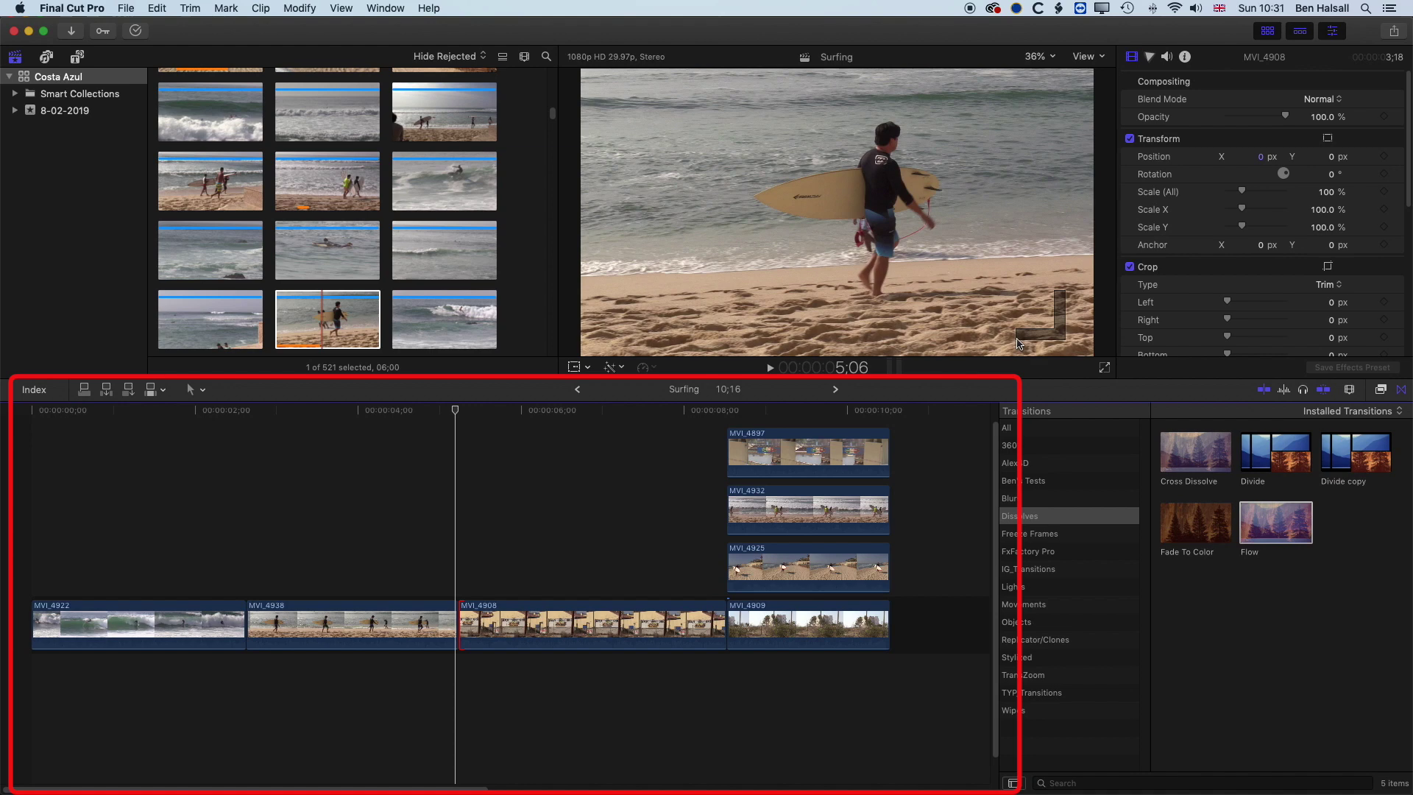
pyautogui.press('Right')
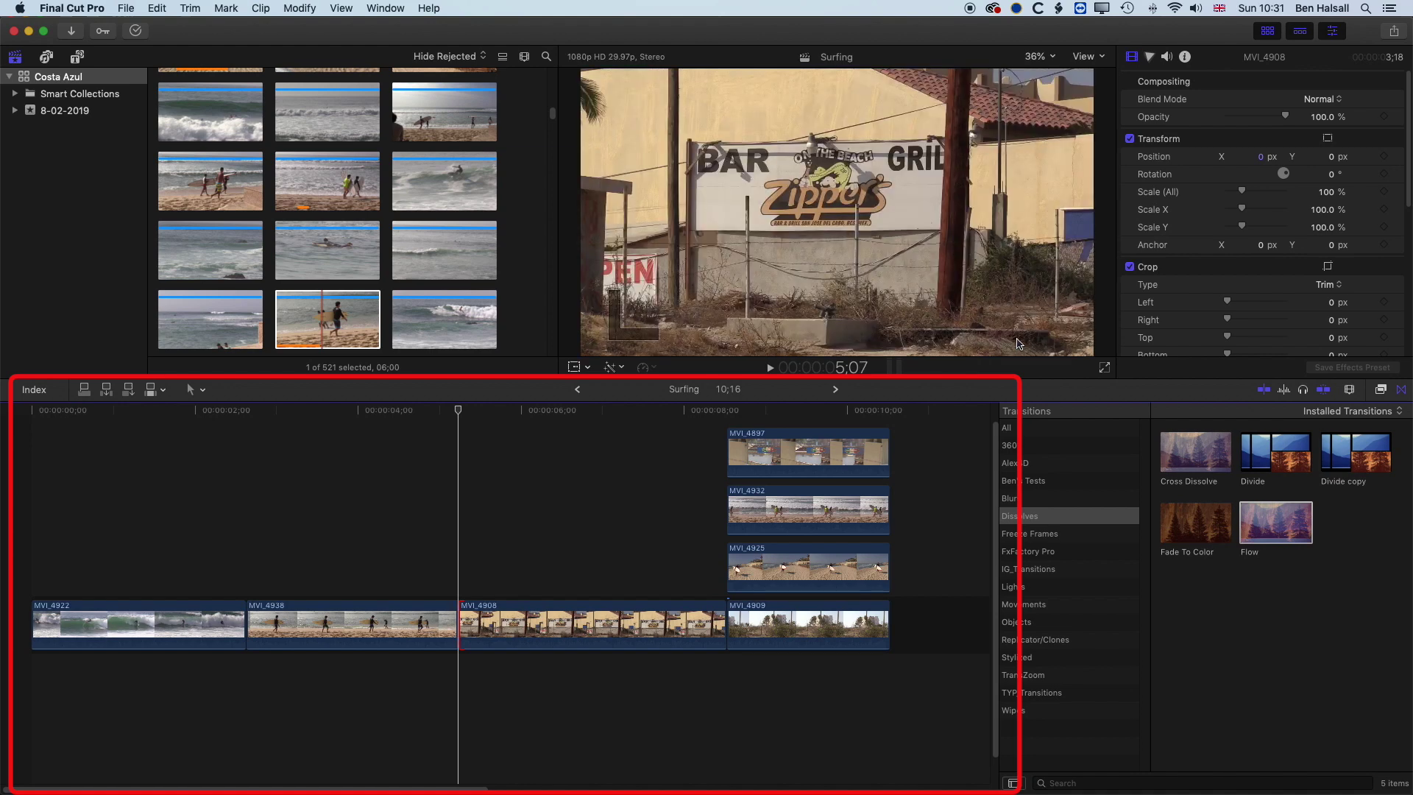
# Select both sides of the cut between MVI_4938 and MVI_4908 and roll it forward frame by frame to 5:21
pyautogui.press('\\')
pyautogui.press('.')
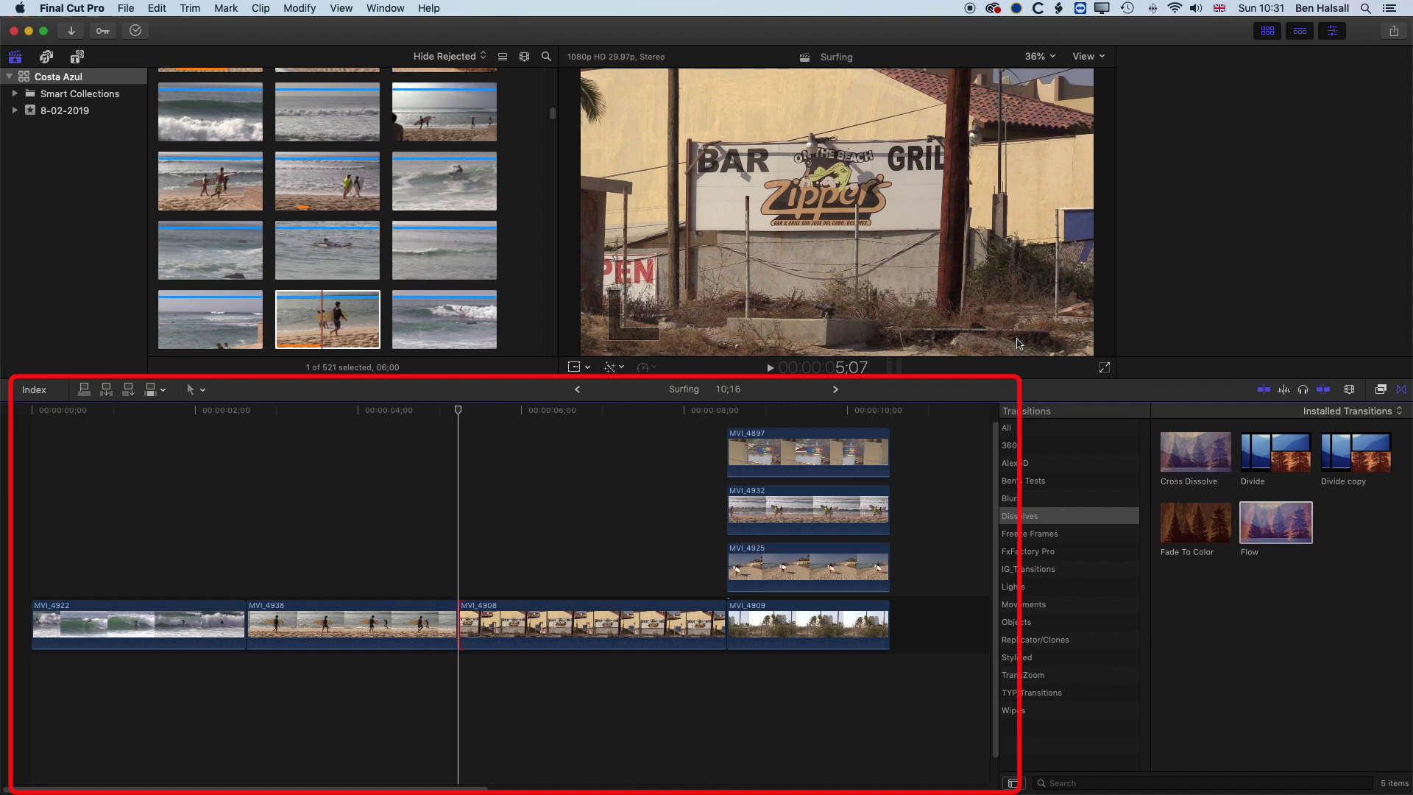
pyautogui.press('.')
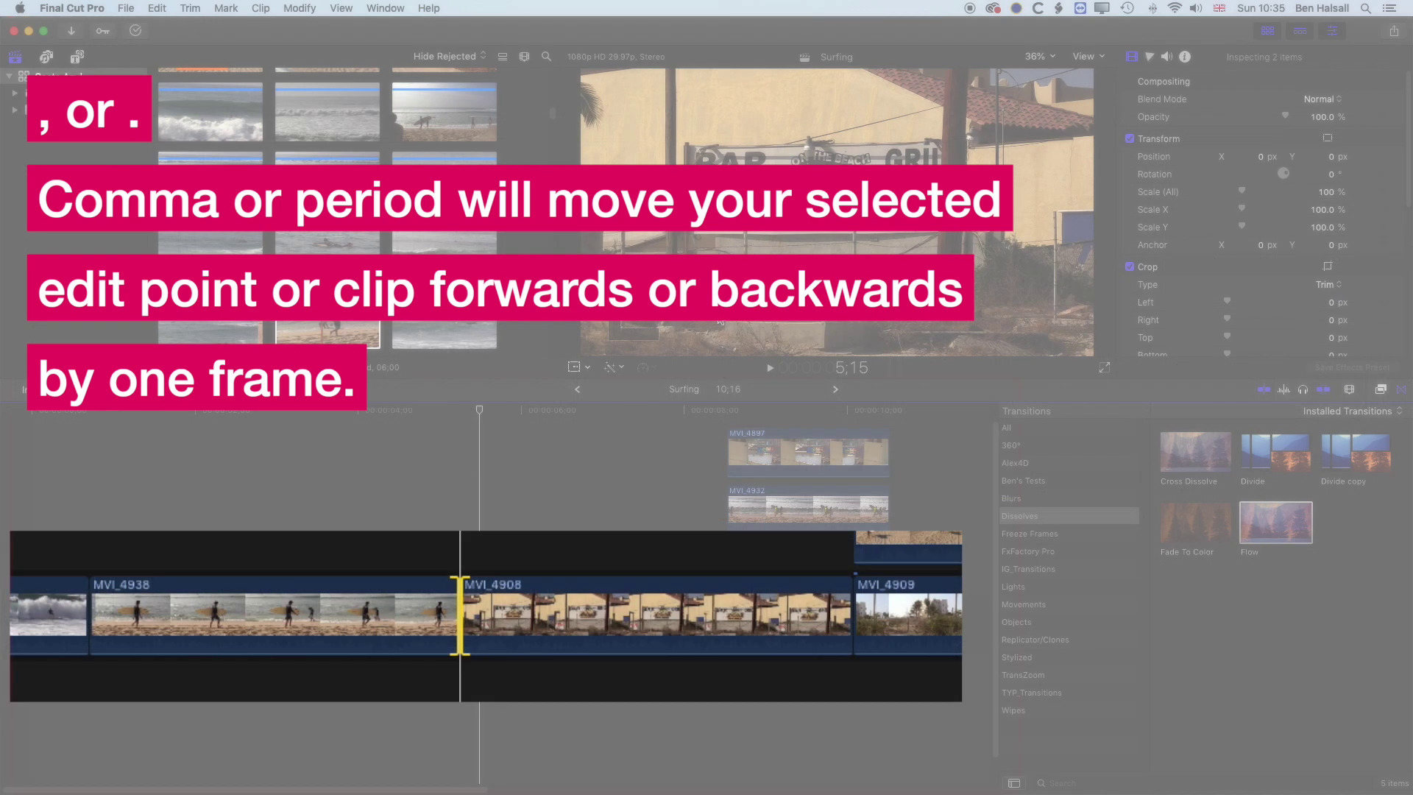
pyautogui.press('.')
pyautogui.press('.')
pyautogui.press('.')
pyautogui.press('.')
pyautogui.press('.')
pyautogui.press('.')
pyautogui.press('.')
pyautogui.press('.')
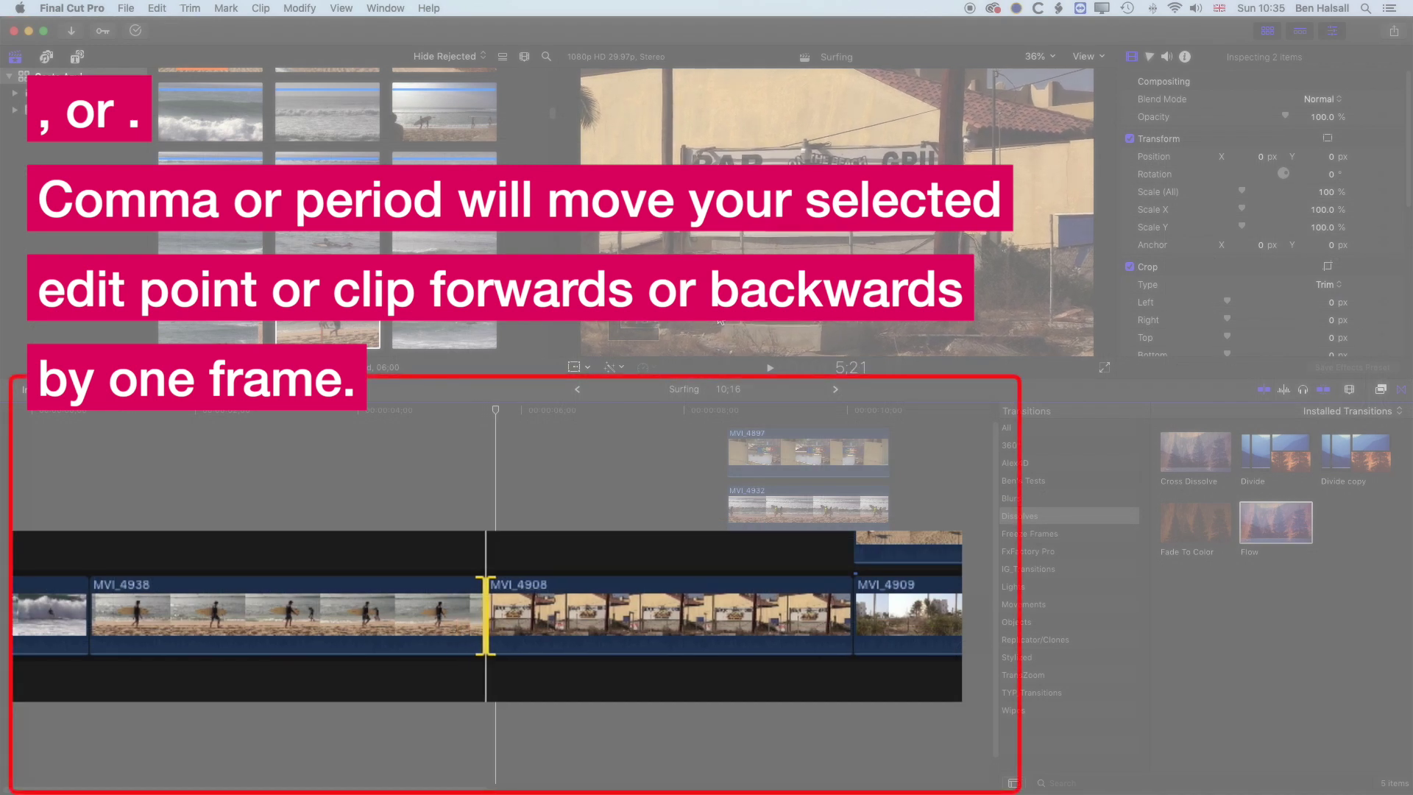
# Roll the cut between MVI_4938 and MVI_4908 backward frame by frame to 5:07
pyautogui.press(',')
pyautogui.press(',')
pyautogui.press(',')
pyautogui.press(',')
pyautogui.press(',')
pyautogui.press(',')
pyautogui.press(',')
pyautogui.press(',')
pyautogui.press(',')
pyautogui.press(',')
pyautogui.press(',')
pyautogui.press(',')
pyautogui.press(',')
pyautogui.press(',')
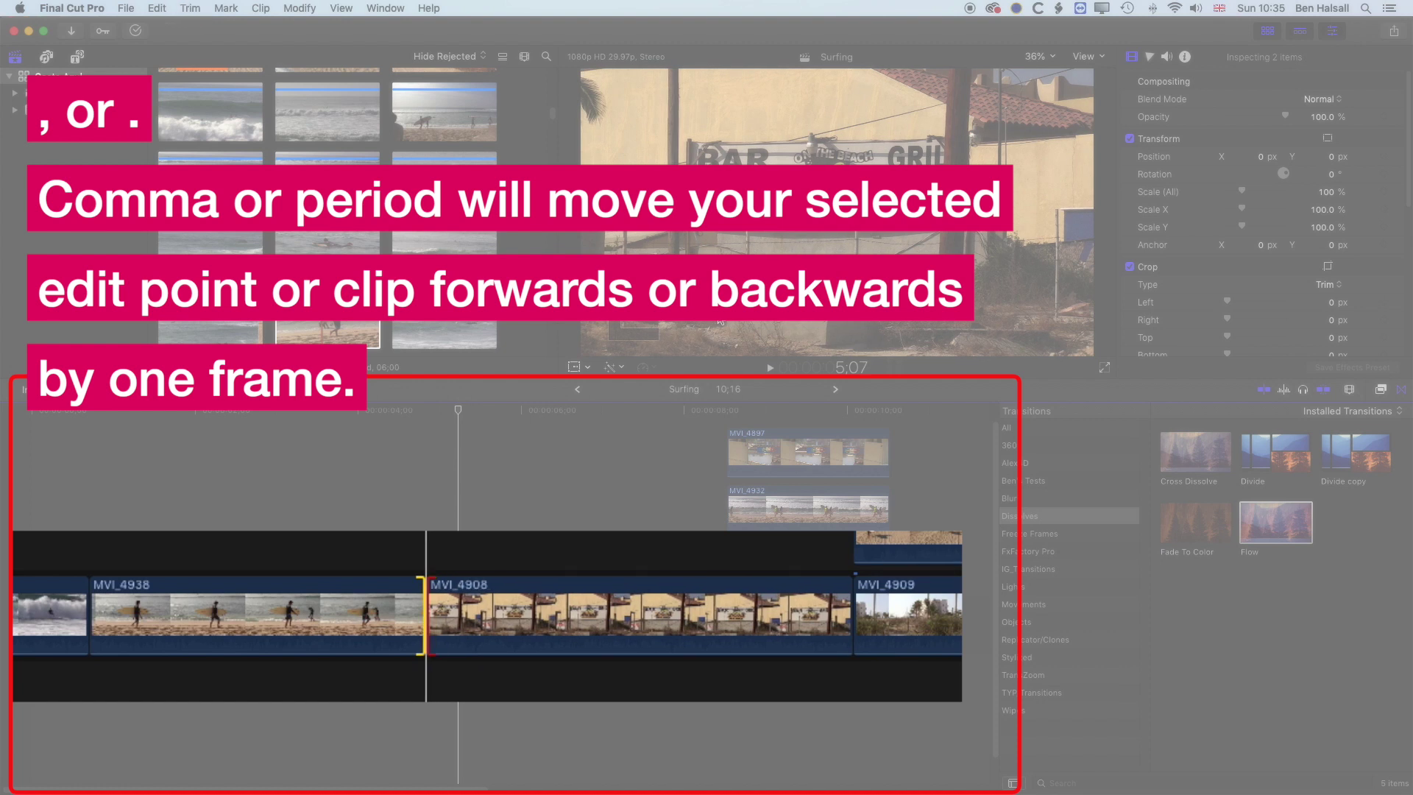
# Nudge the cut between MVI_4938 and MVI_4908 back and forth by single frames around 5:07
pyautogui.press('.')
pyautogui.press('.')
pyautogui.press('.')
pyautogui.press('.')
pyautogui.press(',')
pyautogui.press(',')
pyautogui.press(',')
pyautogui.press(',')
pyautogui.press('.')
pyautogui.press(',')
pyautogui.press(',')
# Select only the out point of MVI_4938 and trim it backward frame by frame until the playhead reads 4:17
pyautogui.press('[')
pyautogui.press(',')
pyautogui.press(',')
pyautogui.press(',')
pyautogui.press(',')
pyautogui.press(',')
pyautogui.press(',')
pyautogui.press(',')
pyautogui.press(',')
pyautogui.press(',')
pyautogui.press(',')
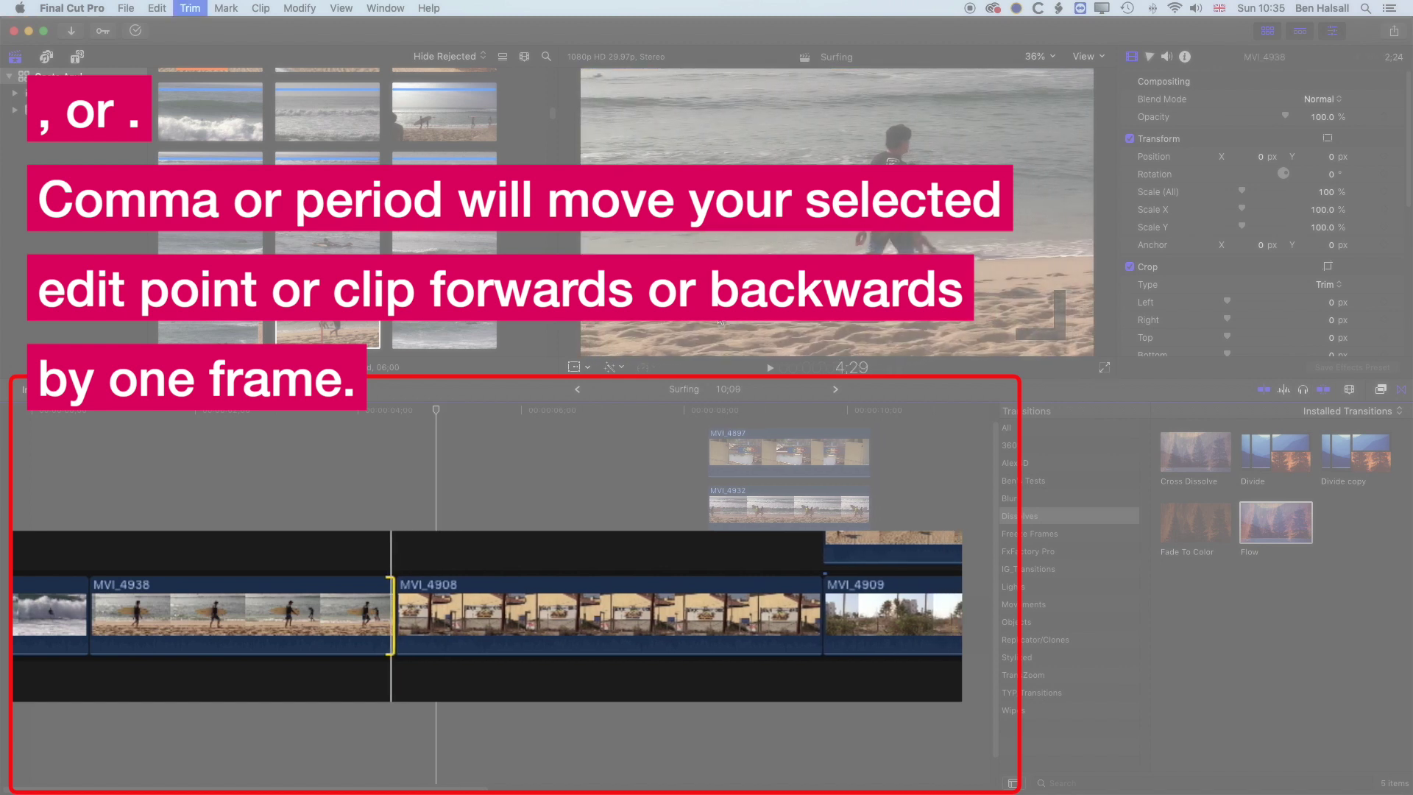
pyautogui.press(',')
pyautogui.press(',')
pyautogui.press(',')
pyautogui.press(',')
pyautogui.press(',')
pyautogui.press(',')
pyautogui.press(',')
pyautogui.press(',')
pyautogui.press(',')
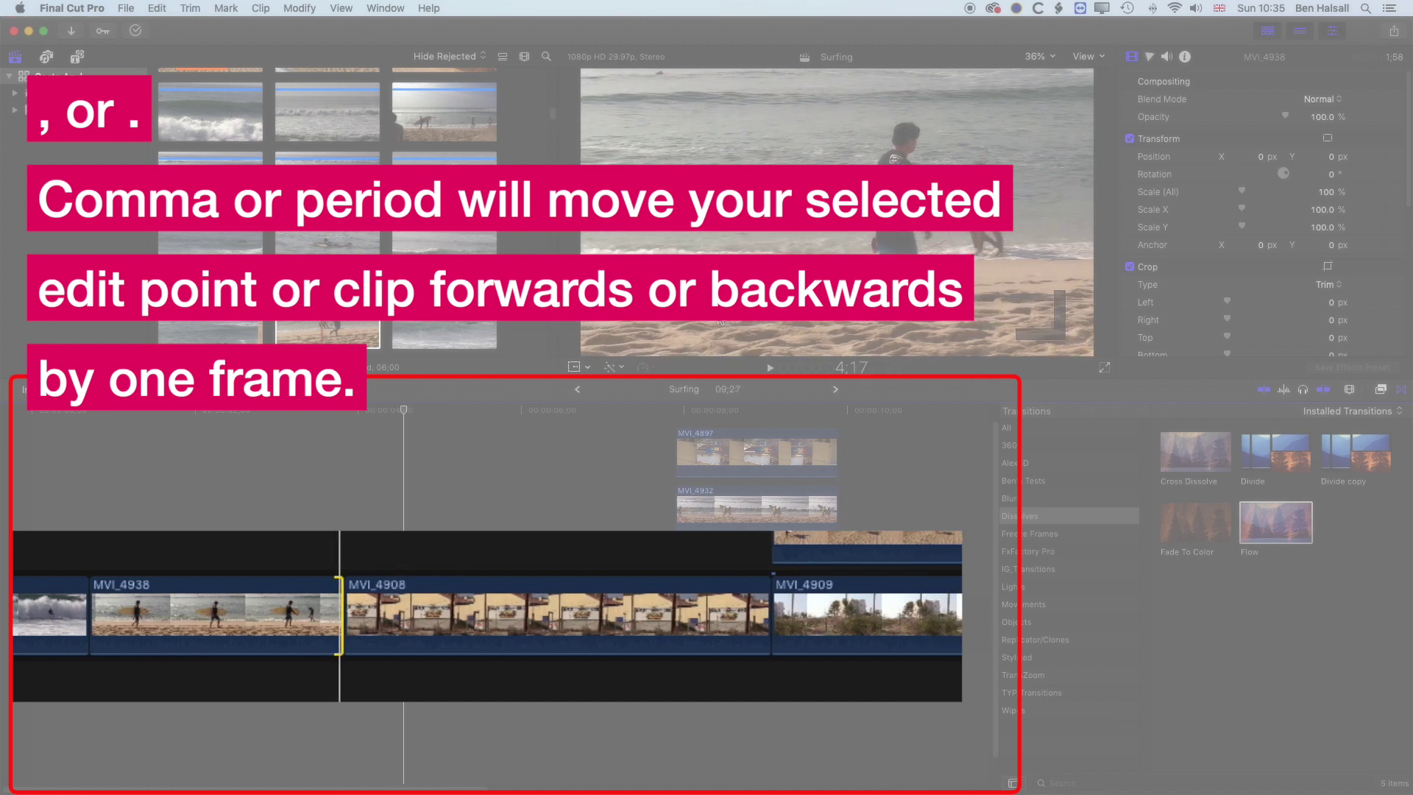
# Select the in point of MVI_4938 and trim it forward frame by frame to a clip duration of 1:32
pyautogui.hotkey('shift', '/')
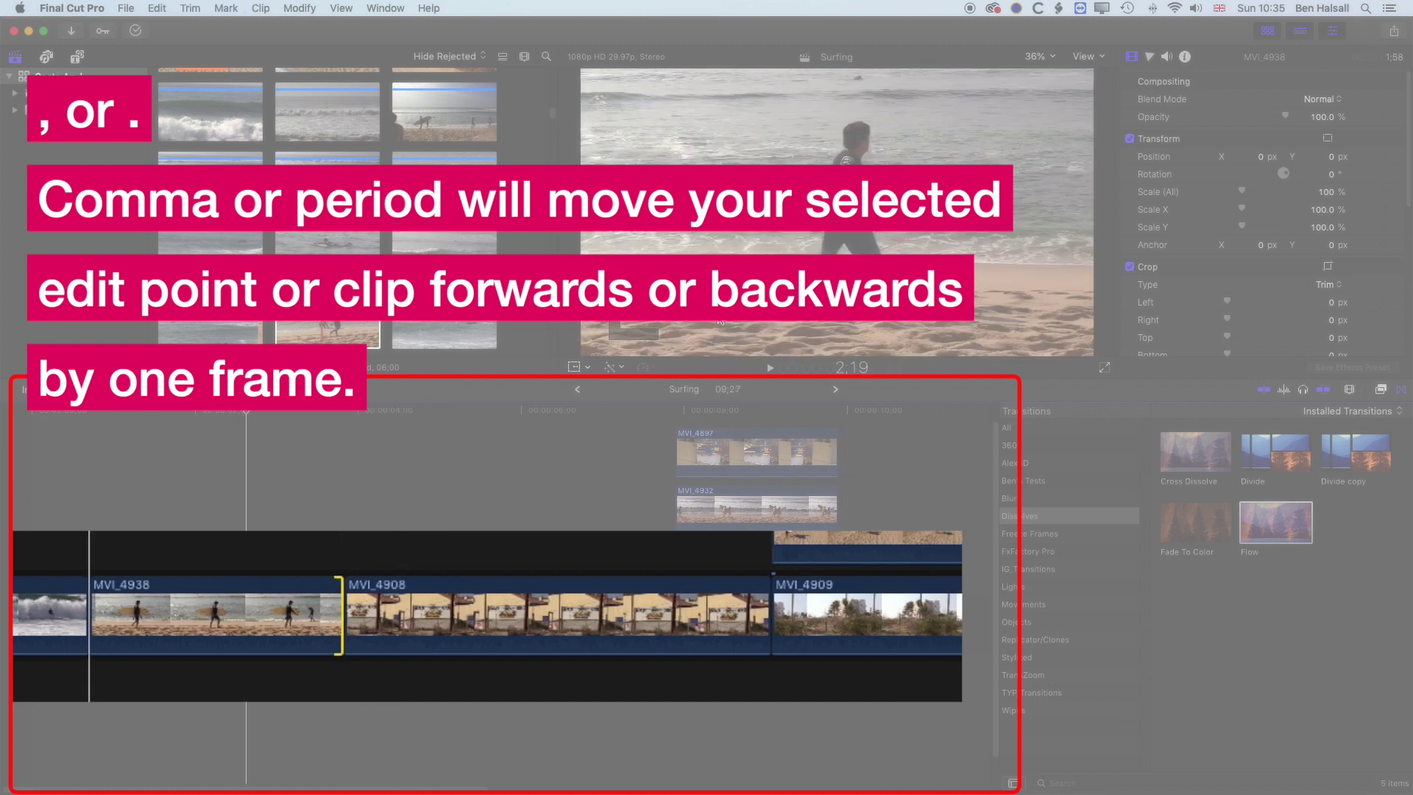
pyautogui.press(']')
pyautogui.press('.')
pyautogui.press('.')
pyautogui.press('.')
pyautogui.press('.')
pyautogui.press('.')
pyautogui.press('.')
pyautogui.press('.')
pyautogui.press('.')
pyautogui.press('.')
pyautogui.press('.')
pyautogui.press('.')
pyautogui.press('.')
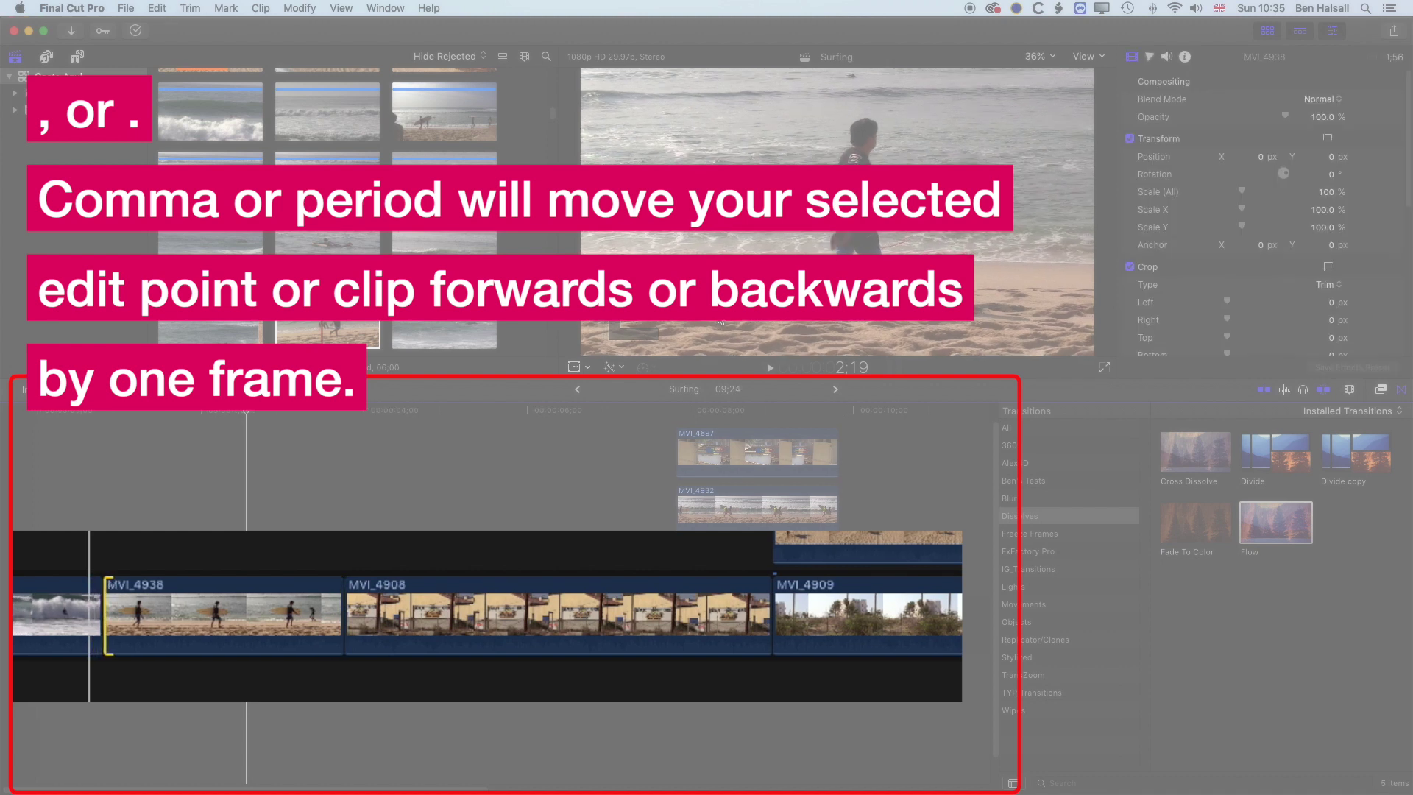
pyautogui.press('.')
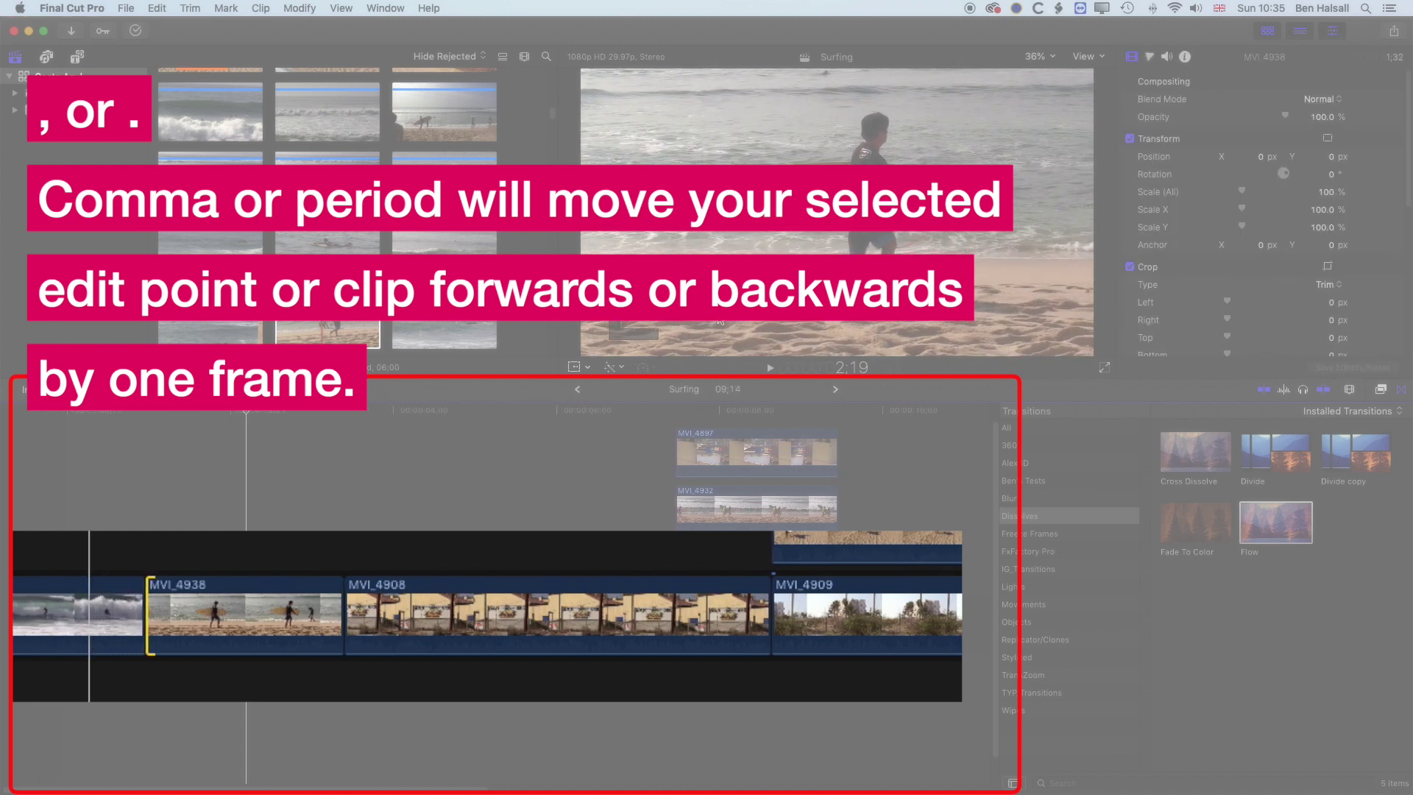
# Extend the in point of MVI_4938 backward frame by frame to a clip duration of 1:46
pyautogui.press(',')
pyautogui.press(',')
pyautogui.press(',')
pyautogui.press(',')
pyautogui.press(',')
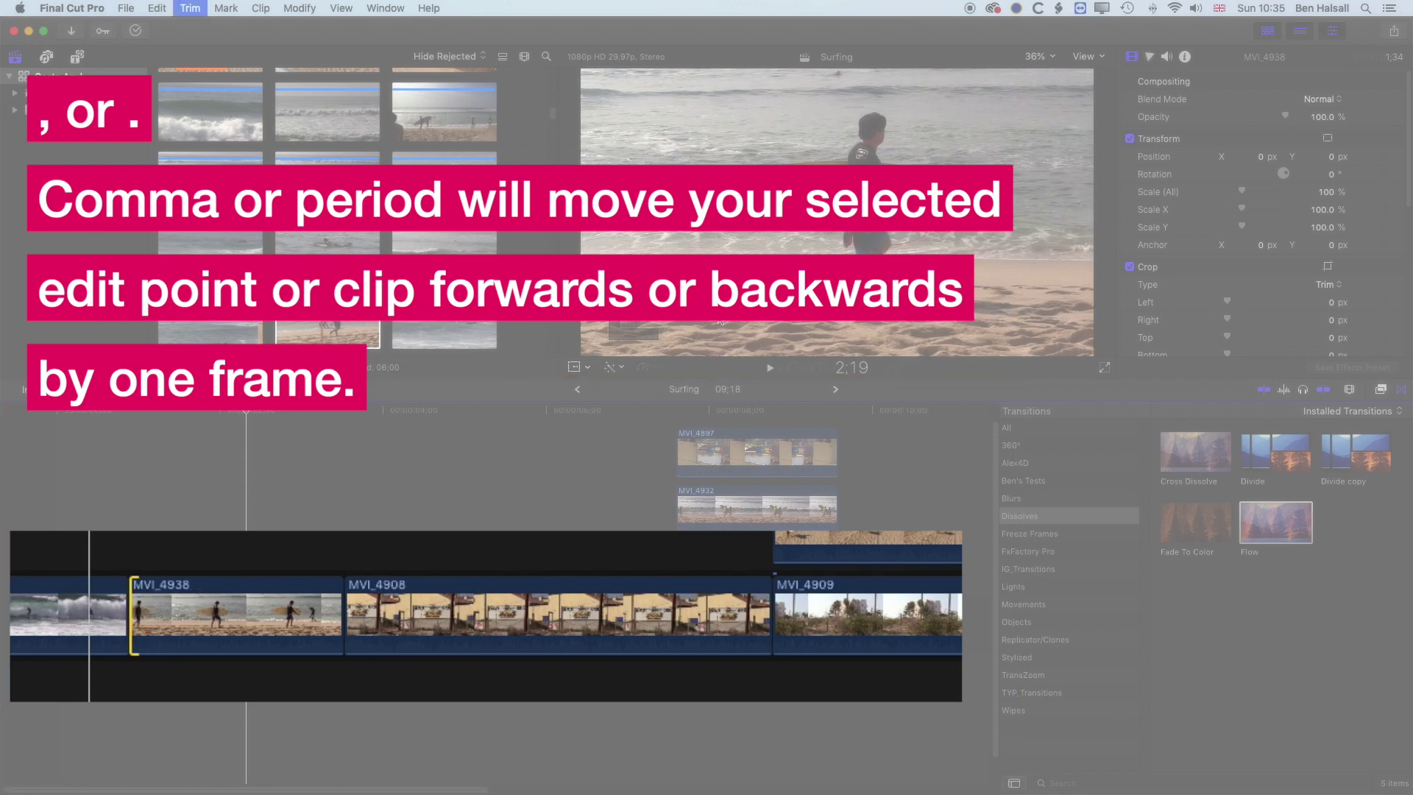
pyautogui.press(',')
pyautogui.press(',')
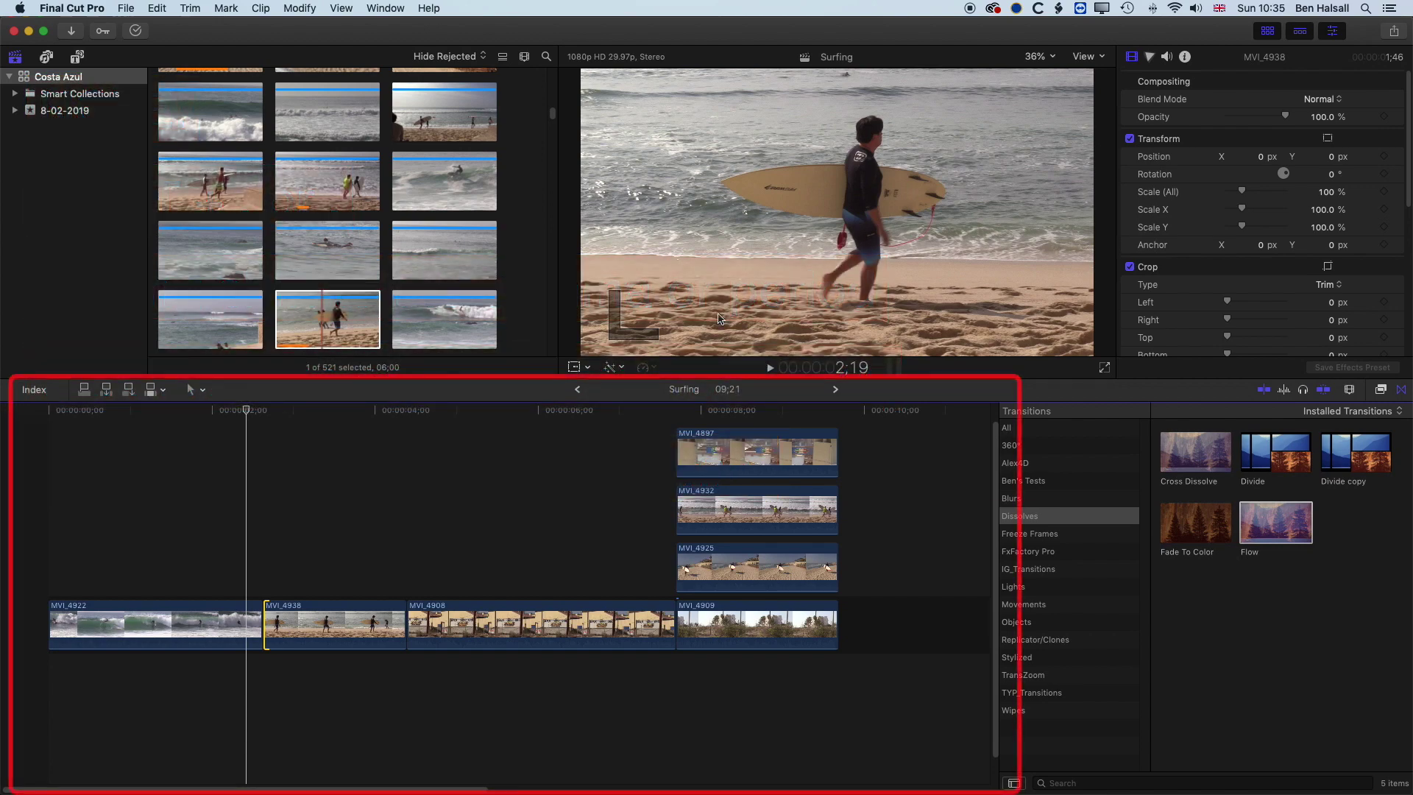
# Place the playhead at 1:21, select the out point of MVI_4922 and trim it to the playhead
pyautogui.press('space')
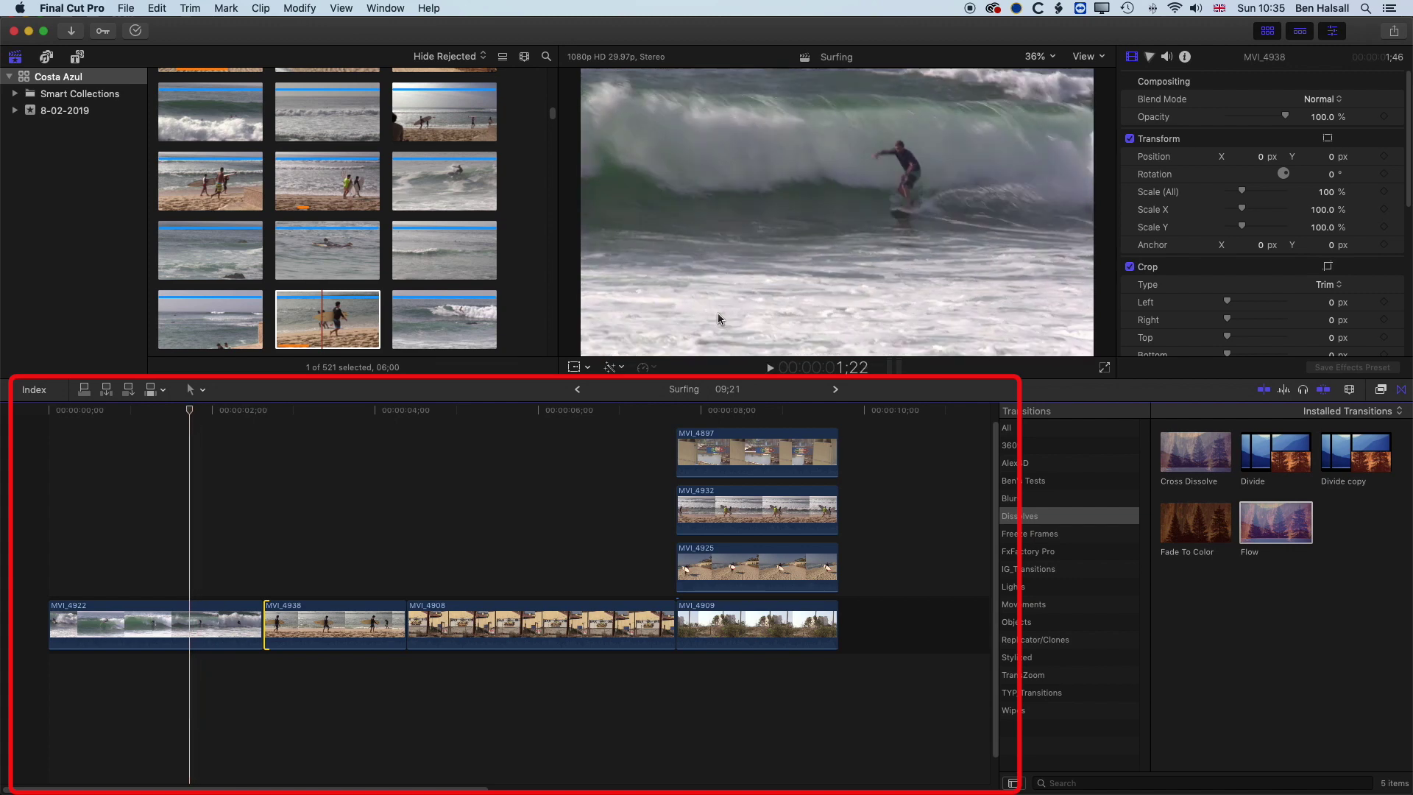
pyautogui.press('space')
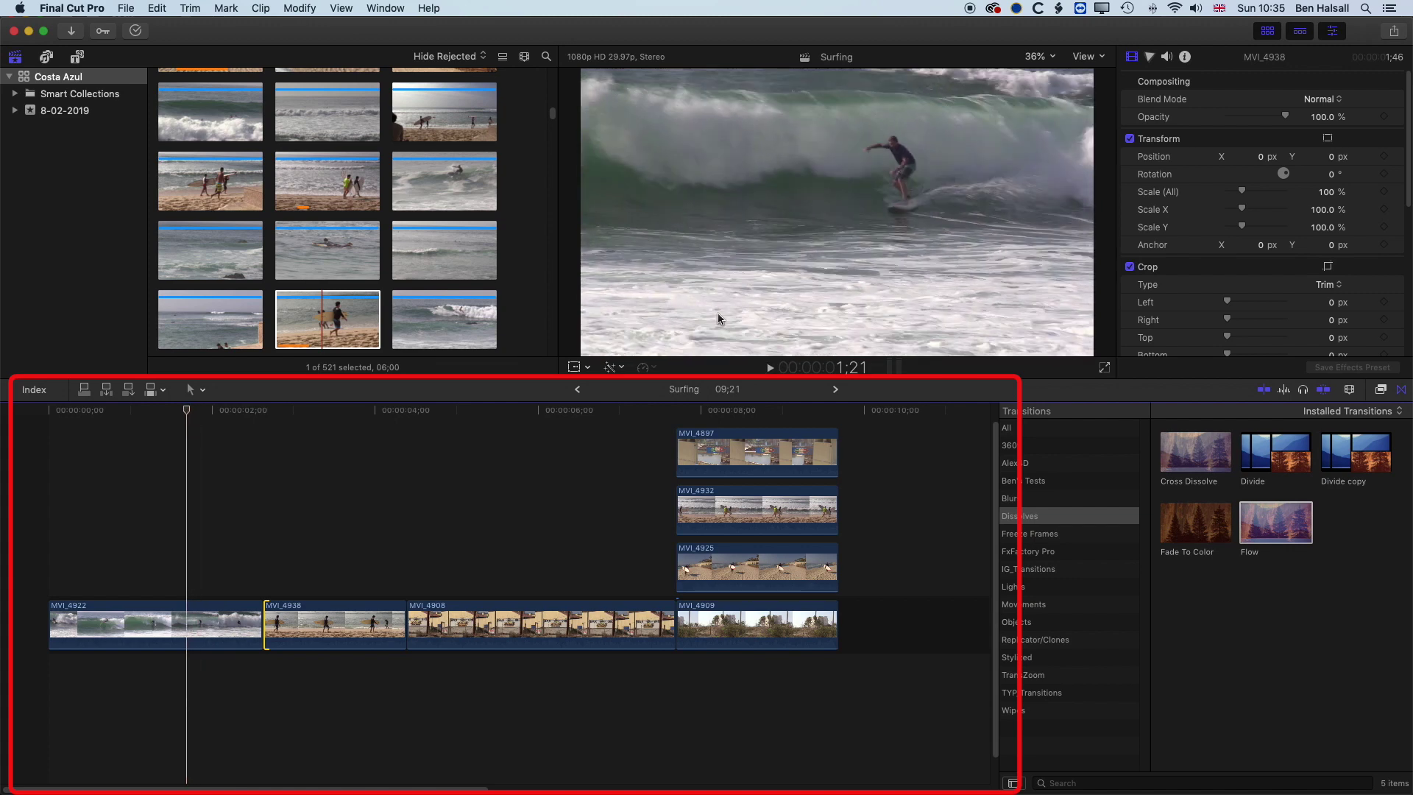
pyautogui.press('[')
pyautogui.press(']')
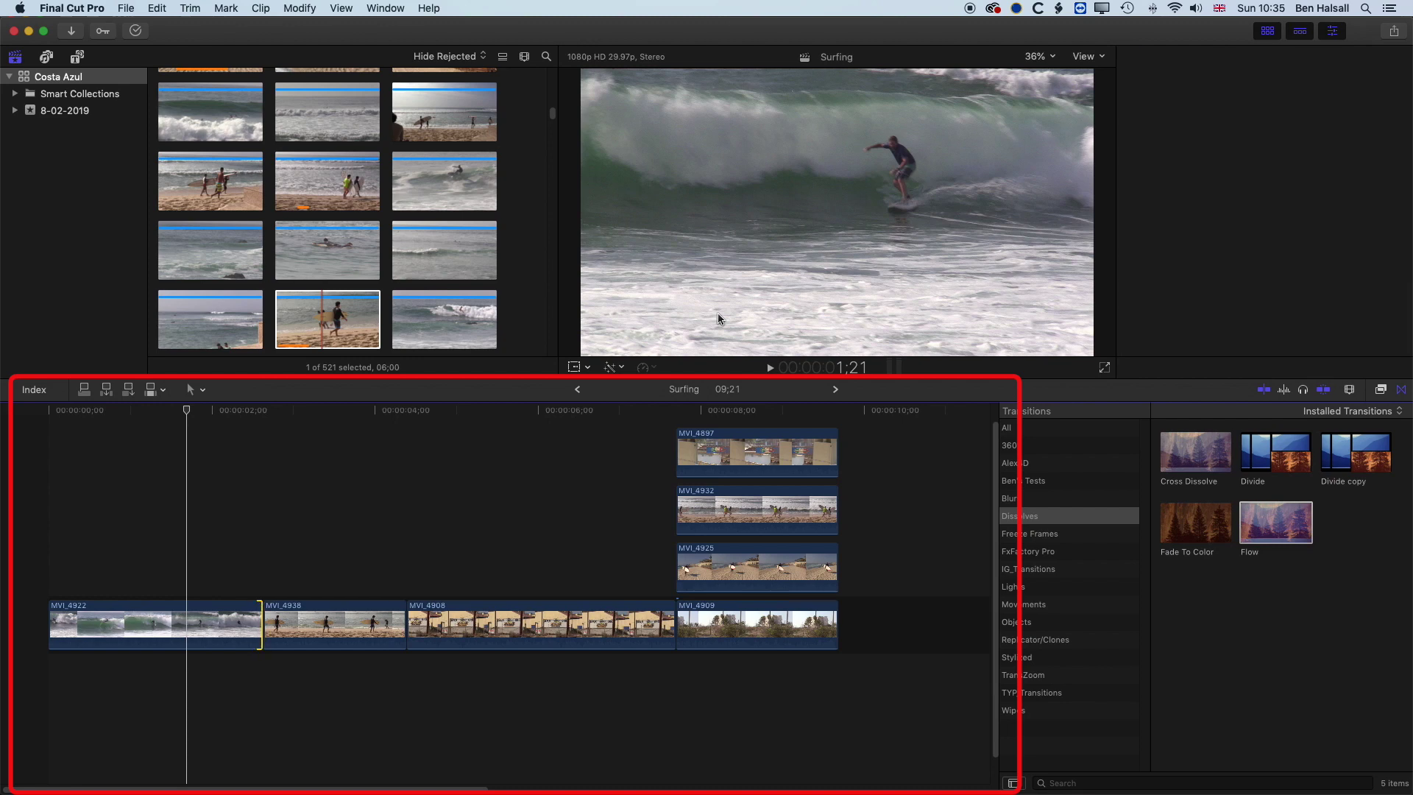
pyautogui.press('[')
pyautogui.press(']')
pyautogui.press('[')
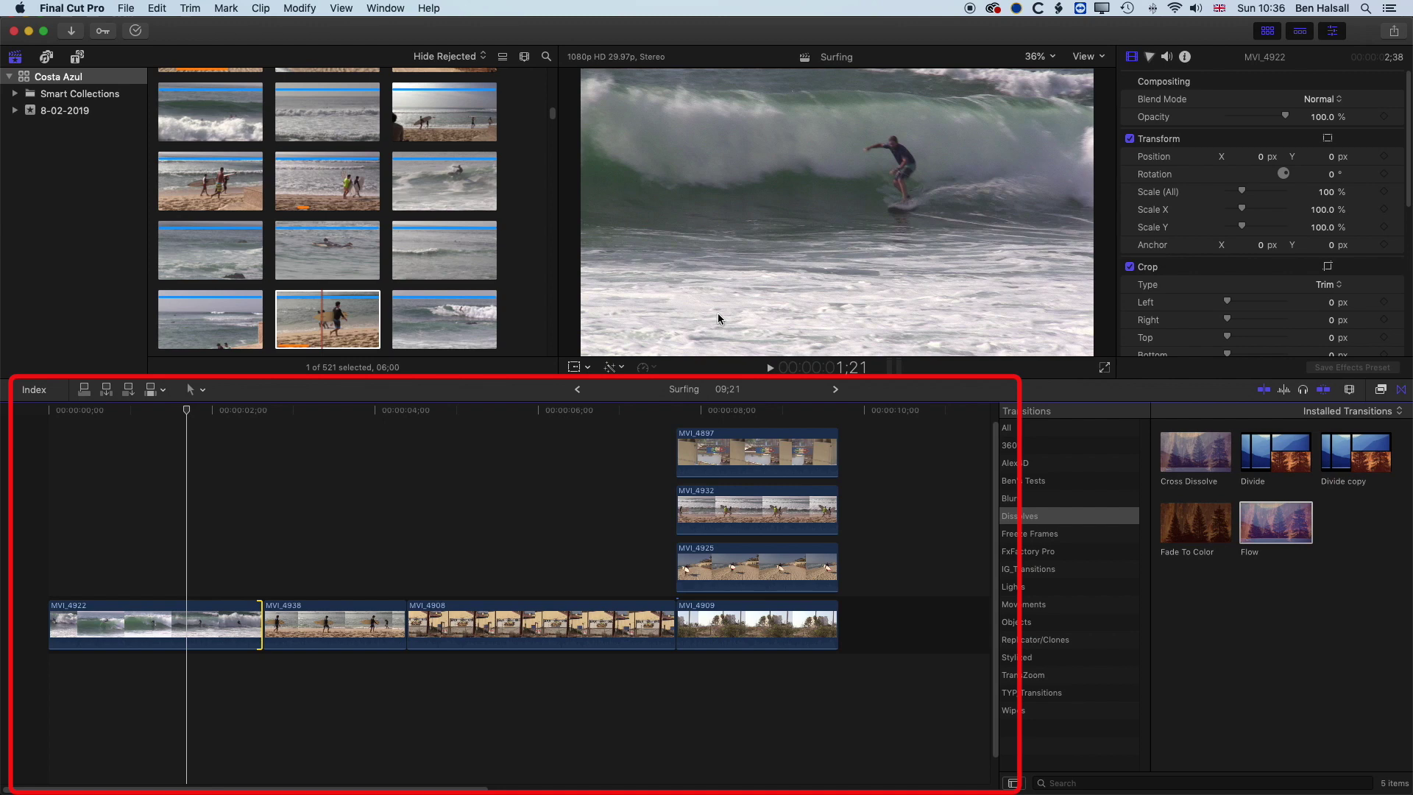
pyautogui.hotkey('shift', 'x')
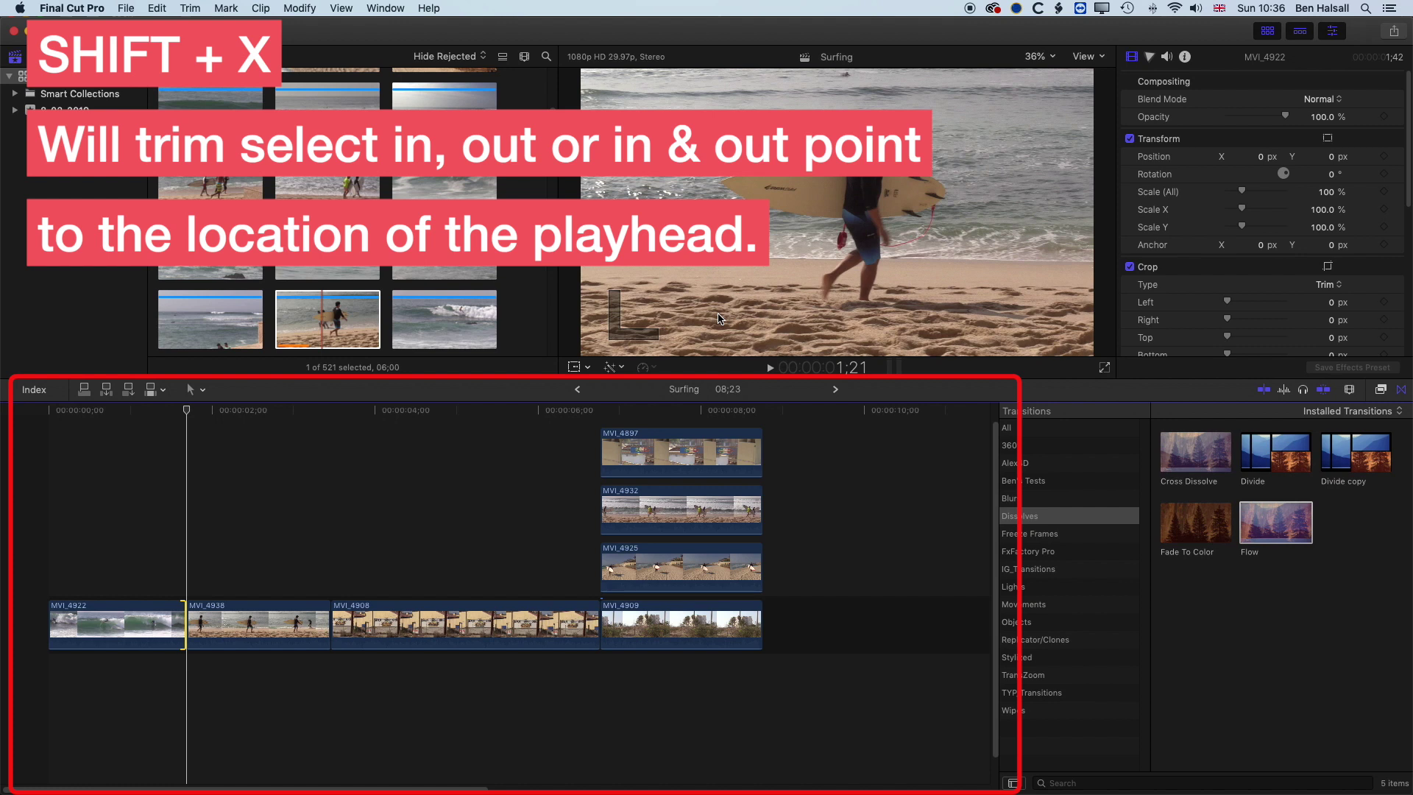
# Clear the edit selection, play to 4:04 and trim the start of MVI_4908 to the playhead
pyautogui.press('super+shift+a')
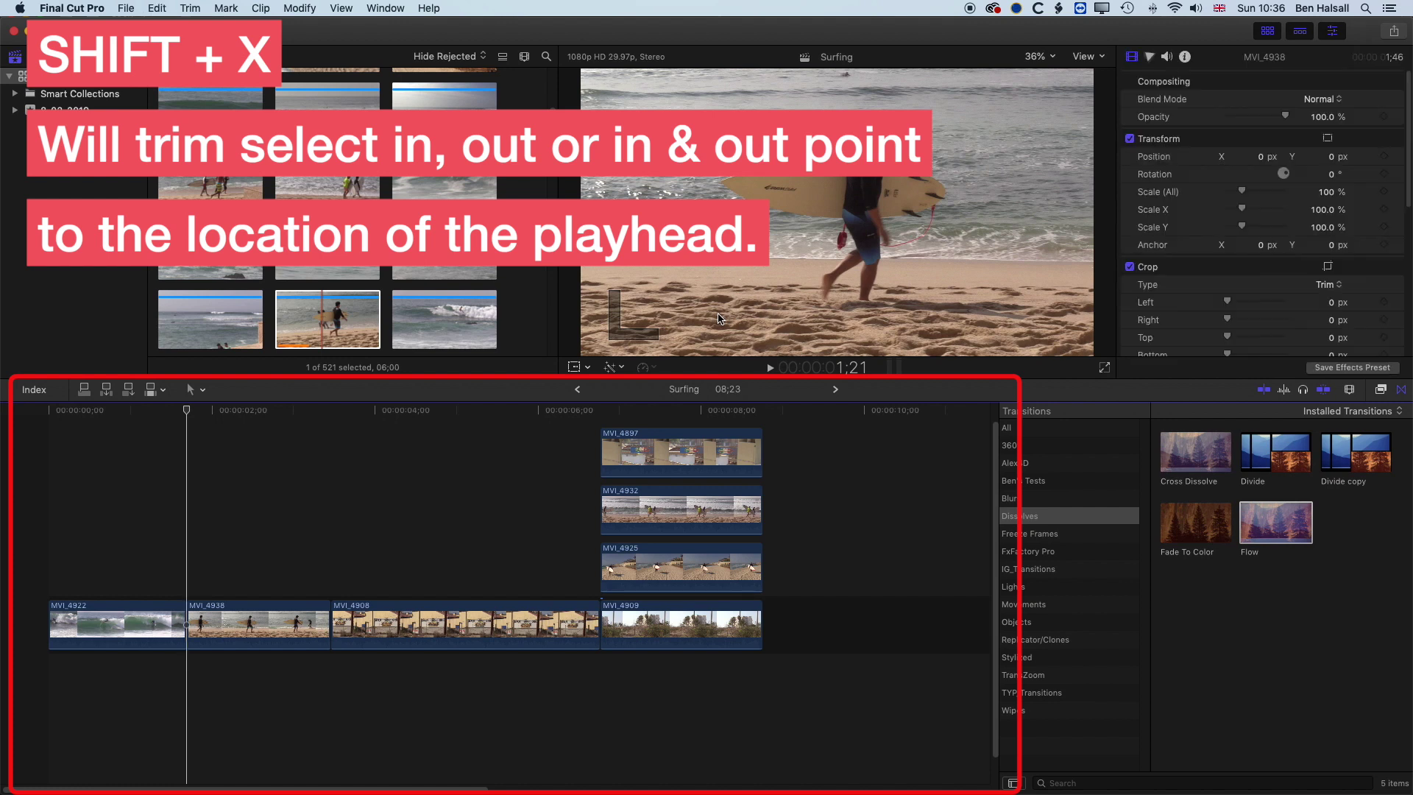
pyautogui.press('space')
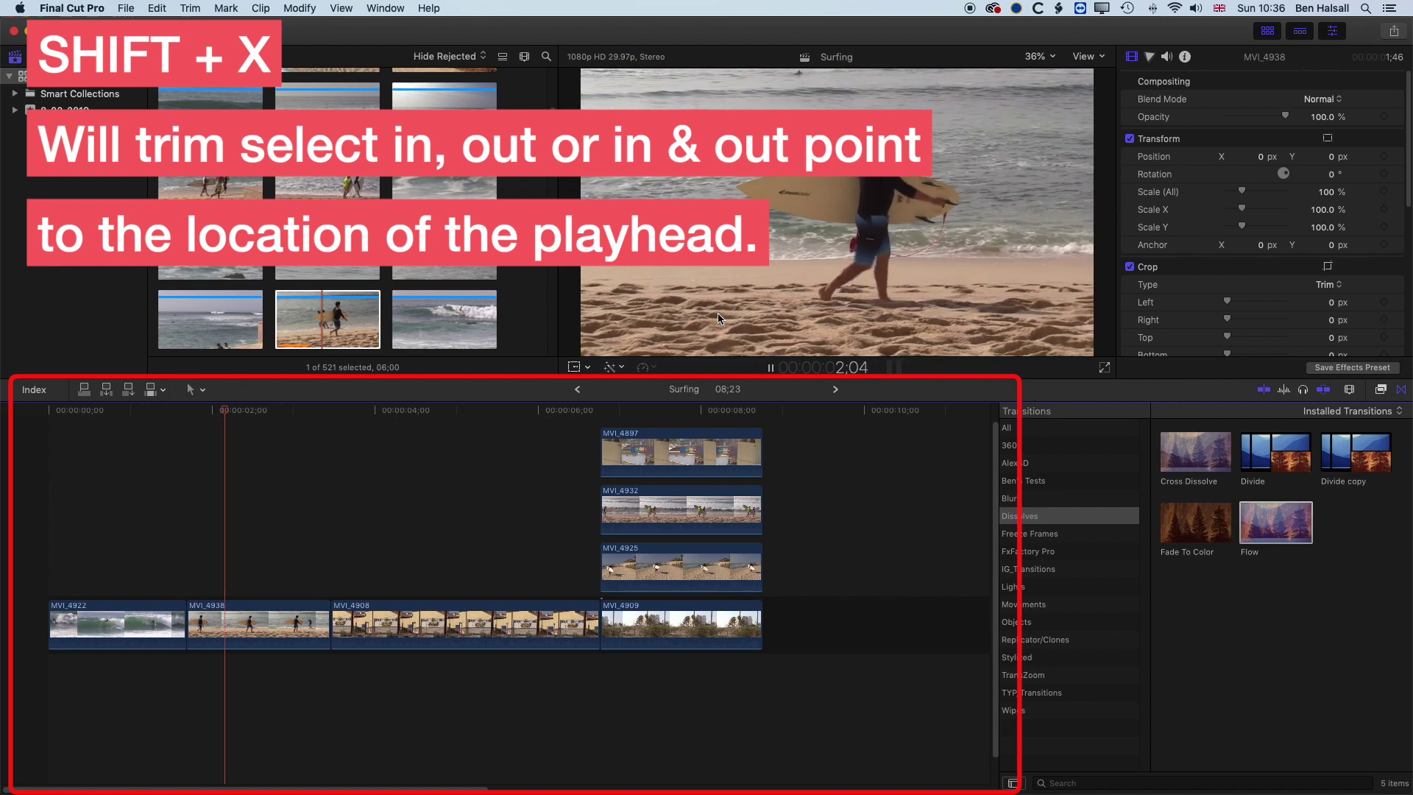
pyautogui.press('space')
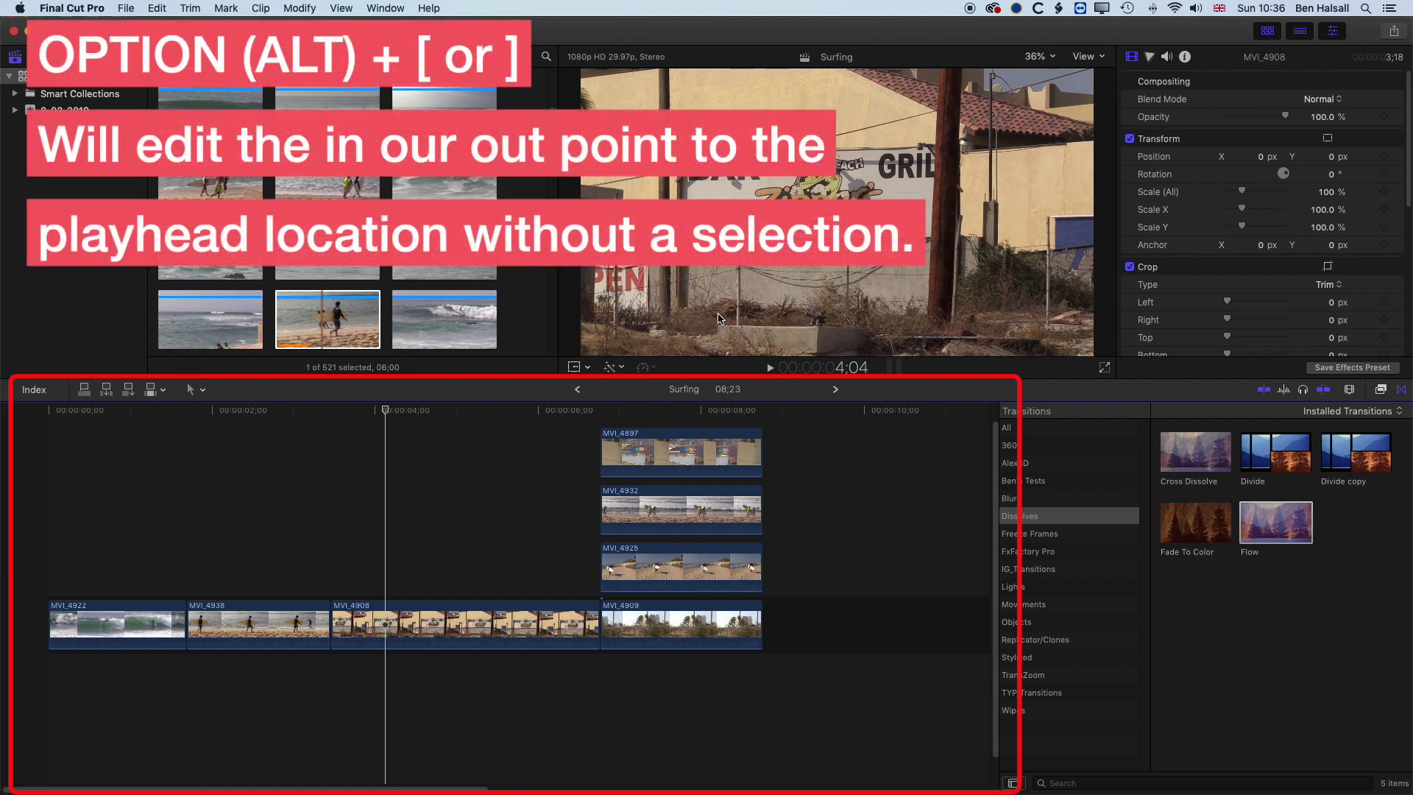
pyautogui.hotkey('alt', '[')
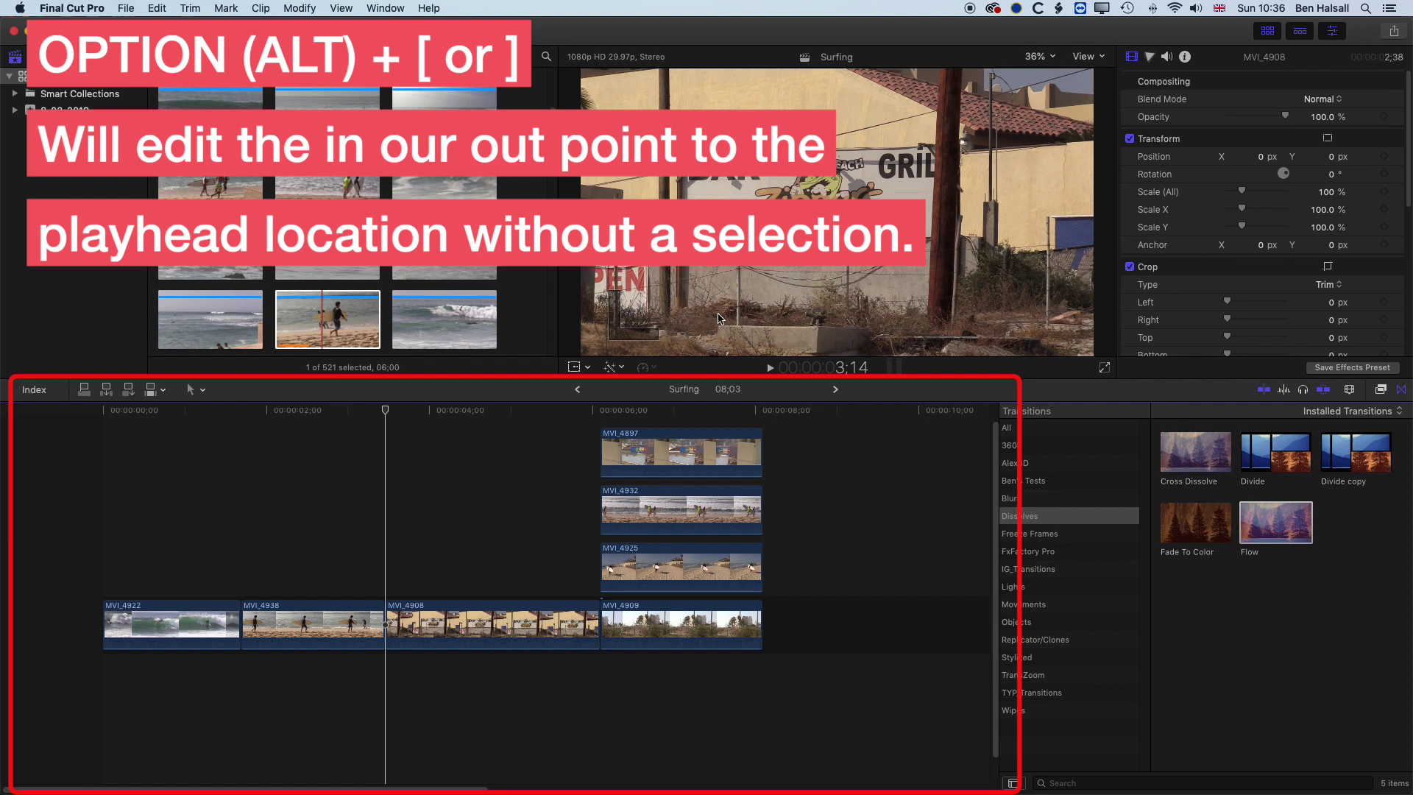
# Trim the end of MVI_4908 to the playhead at 5:15, and again with the playhead at 4:18
pyautogui.press('space')
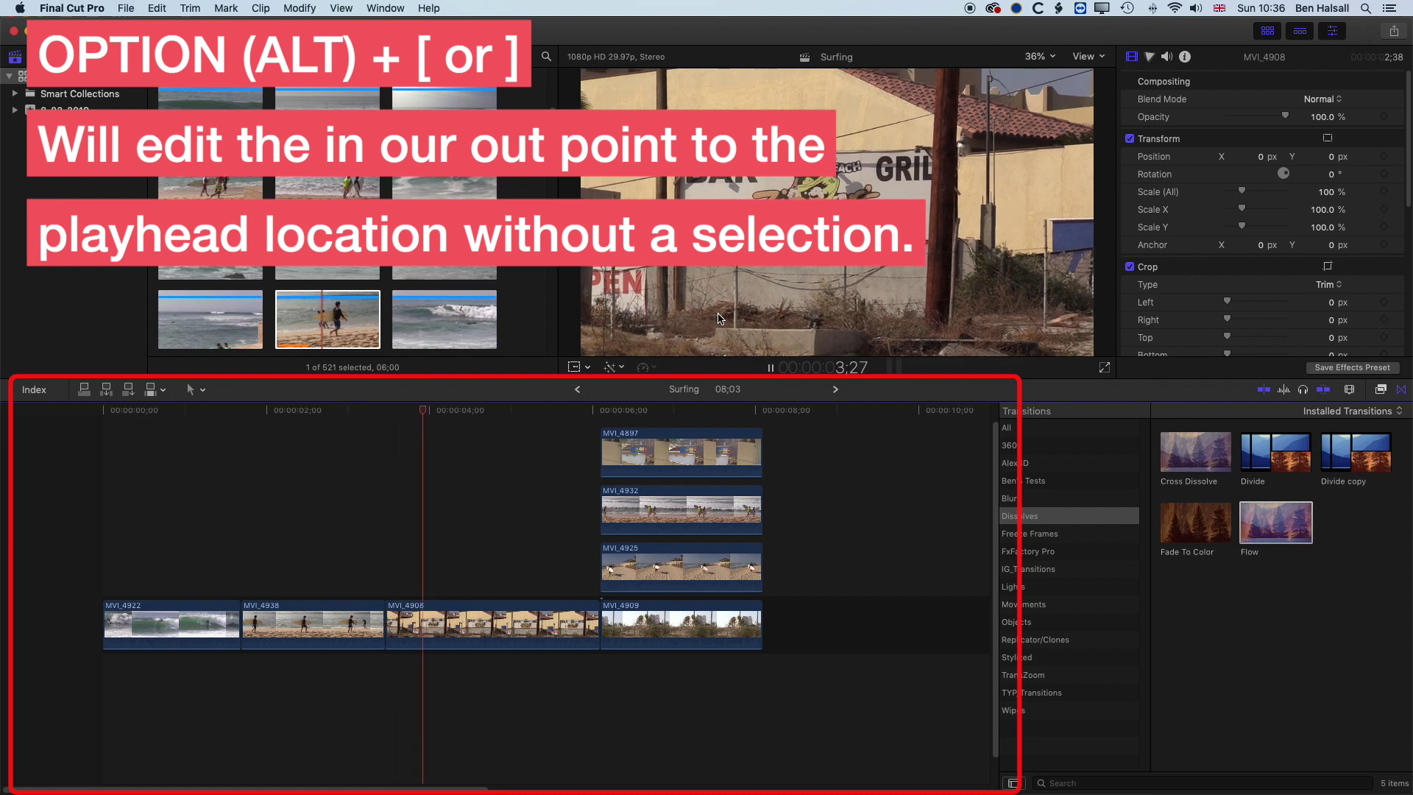
pyautogui.press('space')
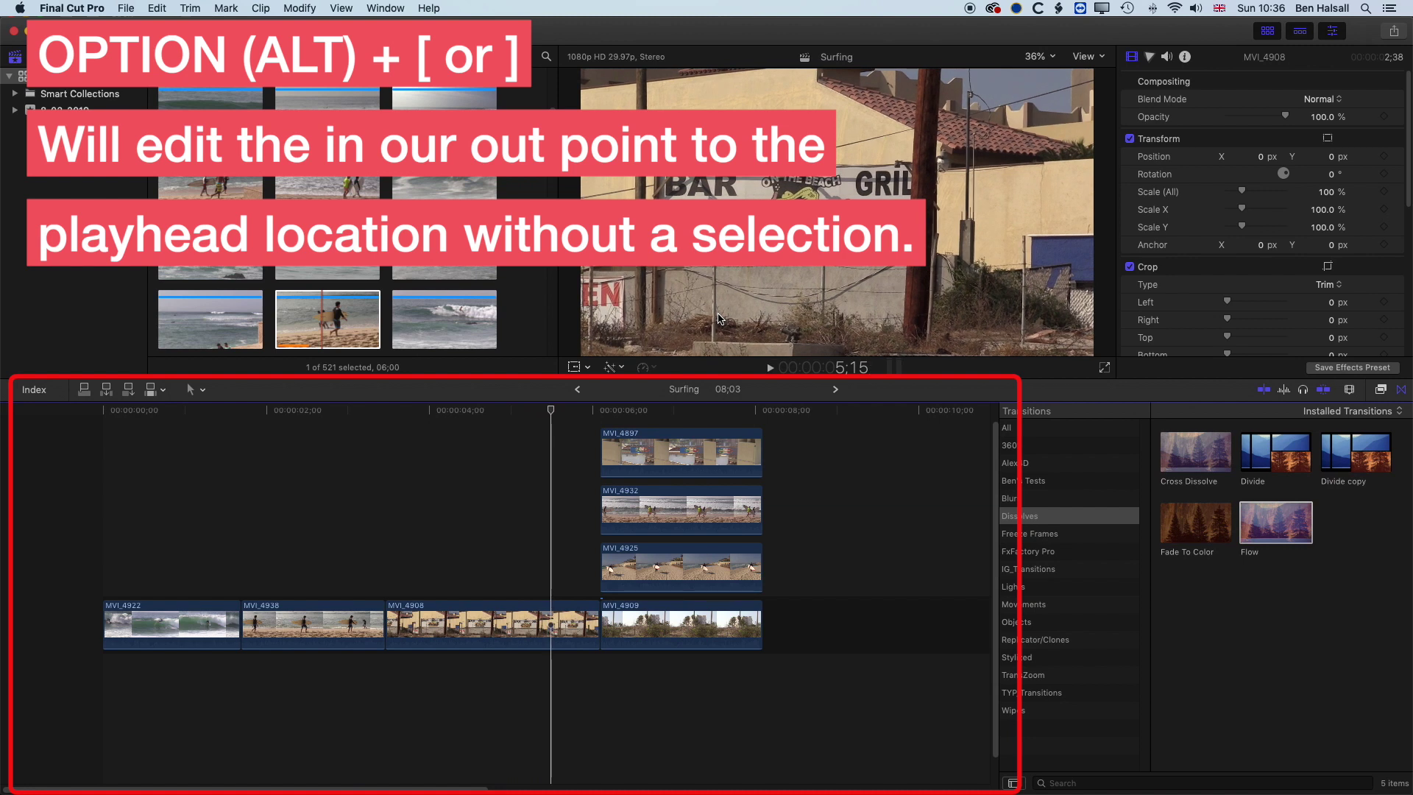
pyautogui.hotkey('alt', ']')
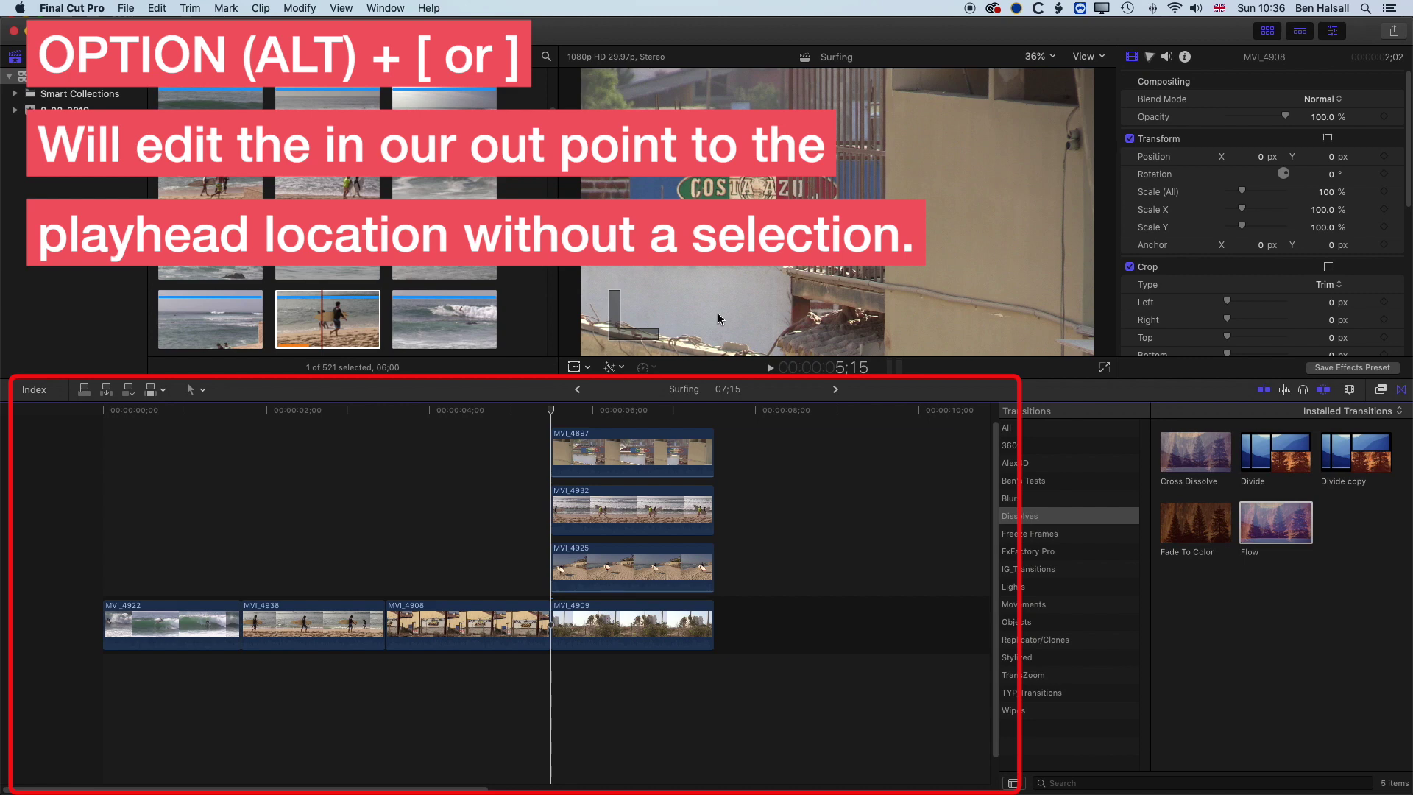
pyautogui.press('Left')
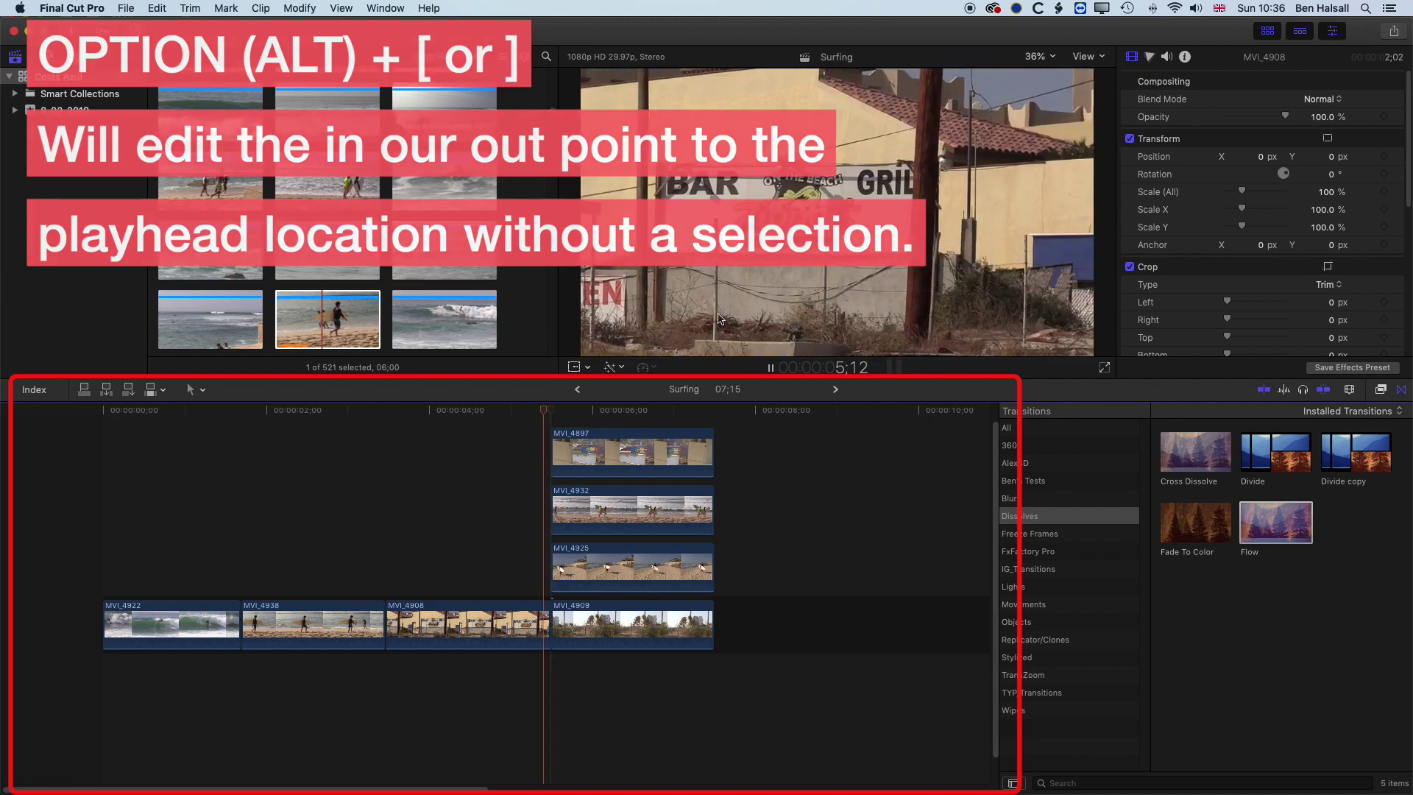
pyautogui.hotkey('alt', ']')
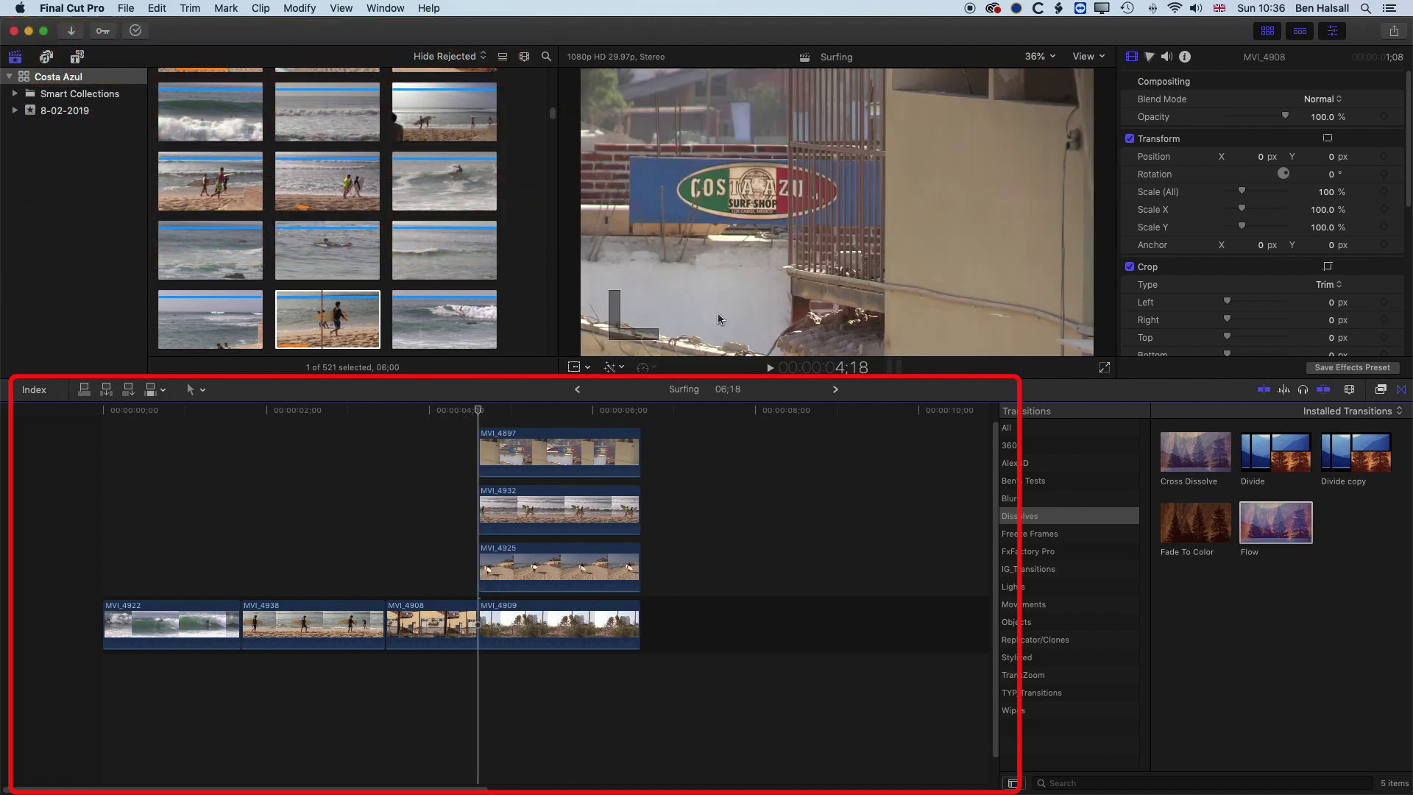
# Select the out point of MVI_4938 and extend it to the playhead, placed 12 frames past the cut at 3:26
pyautogui.press('Left')
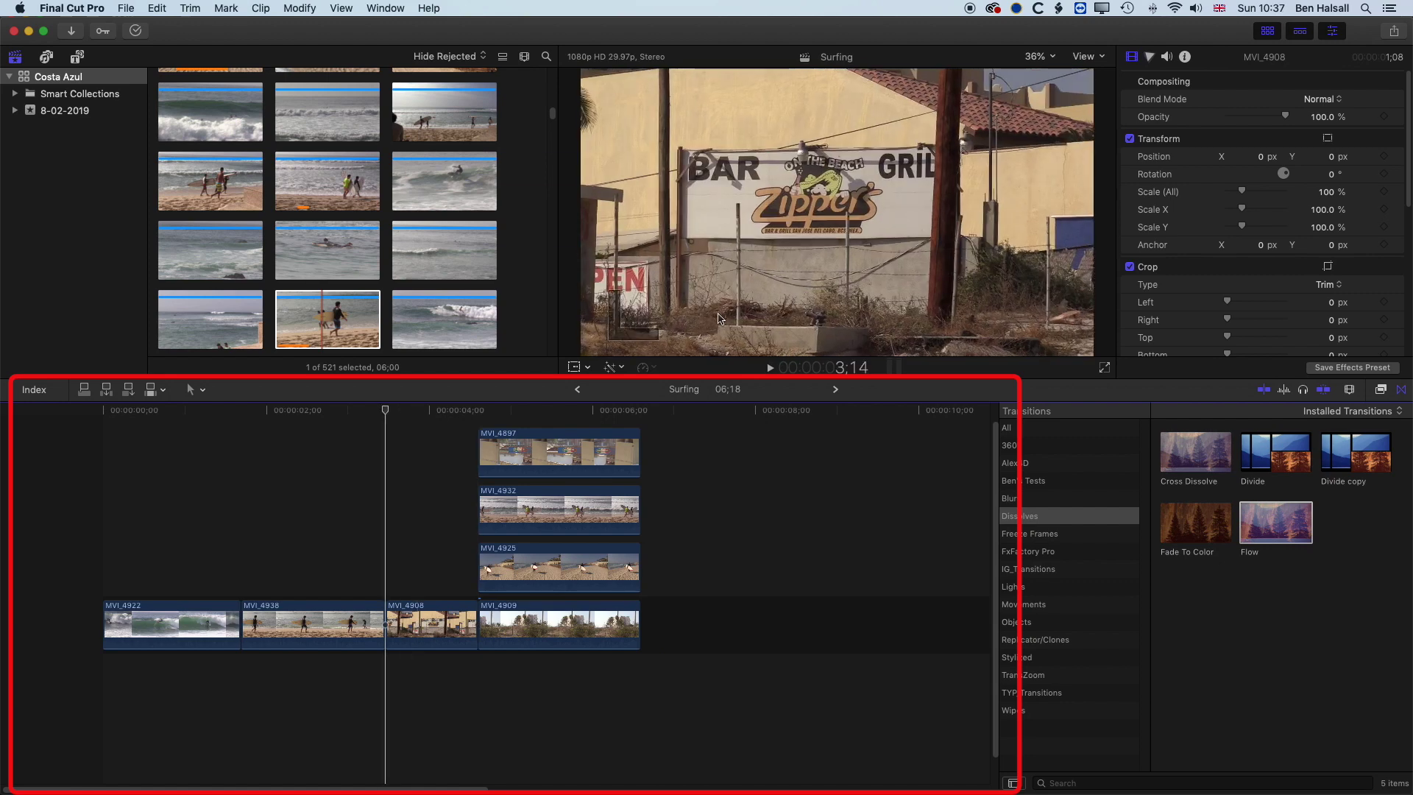
pyautogui.press('[')
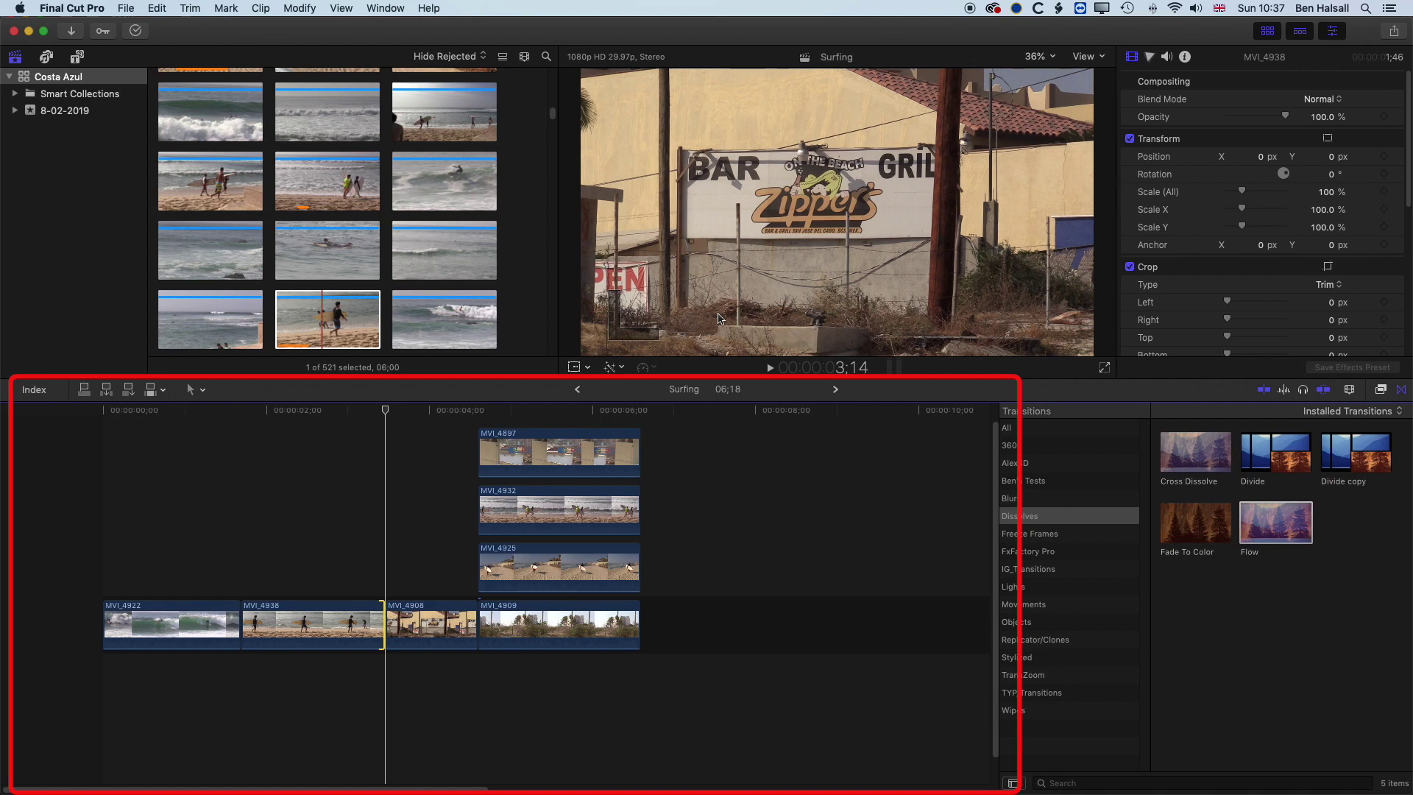
pyautogui.press('Right')
pyautogui.press('Right')
pyautogui.press('Right')
pyautogui.press('Right')
pyautogui.press('Right')
pyautogui.press('Right')
pyautogui.press('Right')
pyautogui.press('Right')
pyautogui.press('Right')
pyautogui.press('Right')
pyautogui.press('Right')
pyautogui.press('Right')
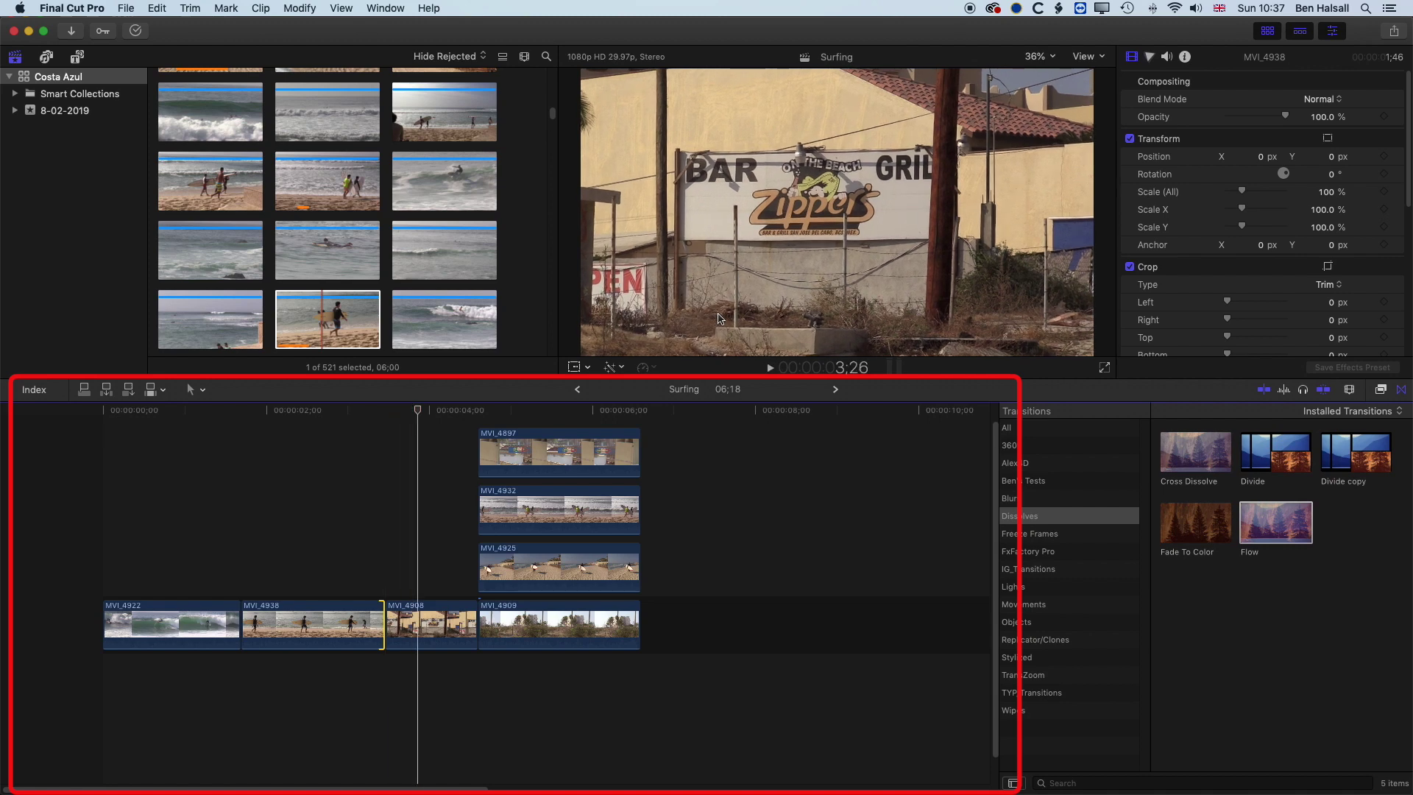
pyautogui.hotkey('shift', 'x')
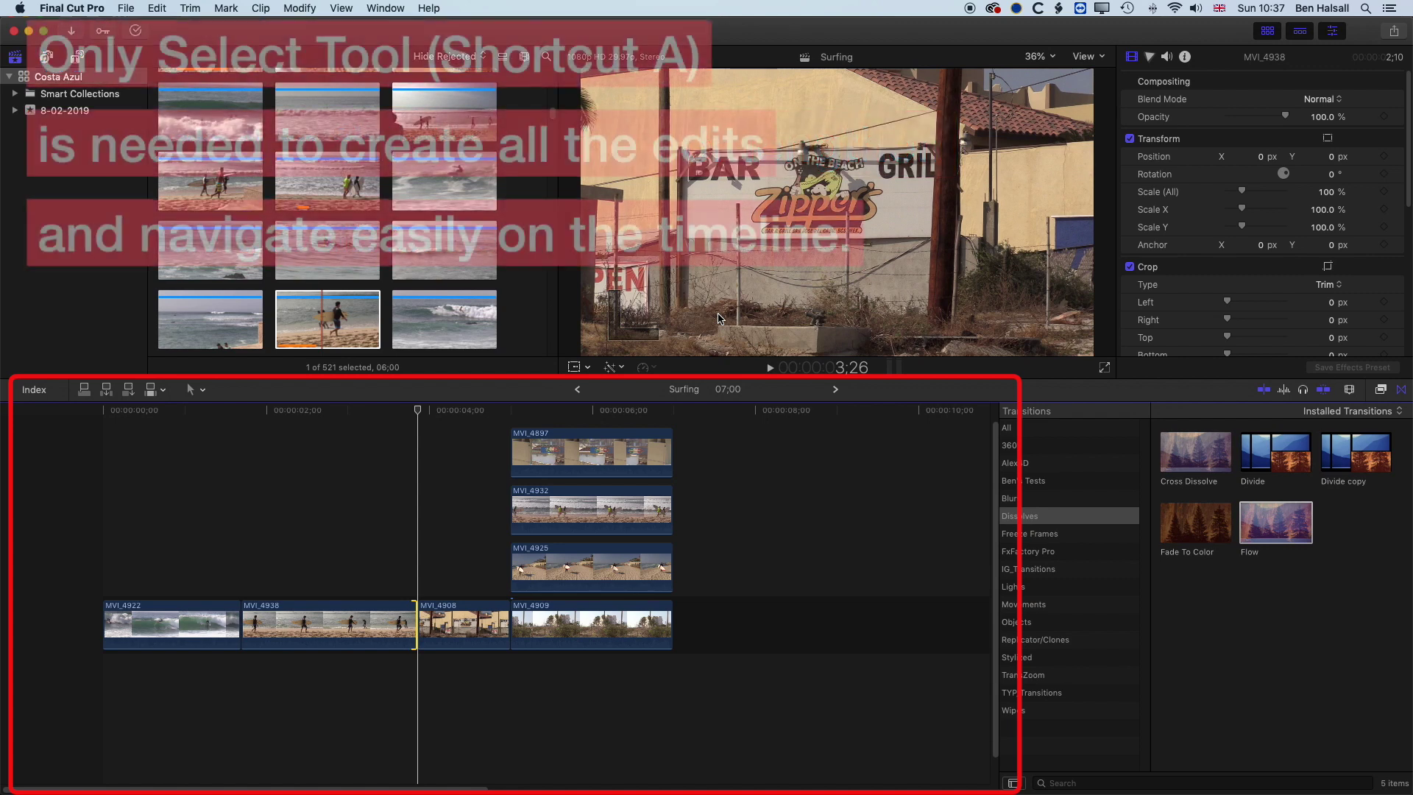
# Review the available timeline editing tools without changing the tool, and move the playhead to the start of MVI_4909
pyautogui.click(202, 391)
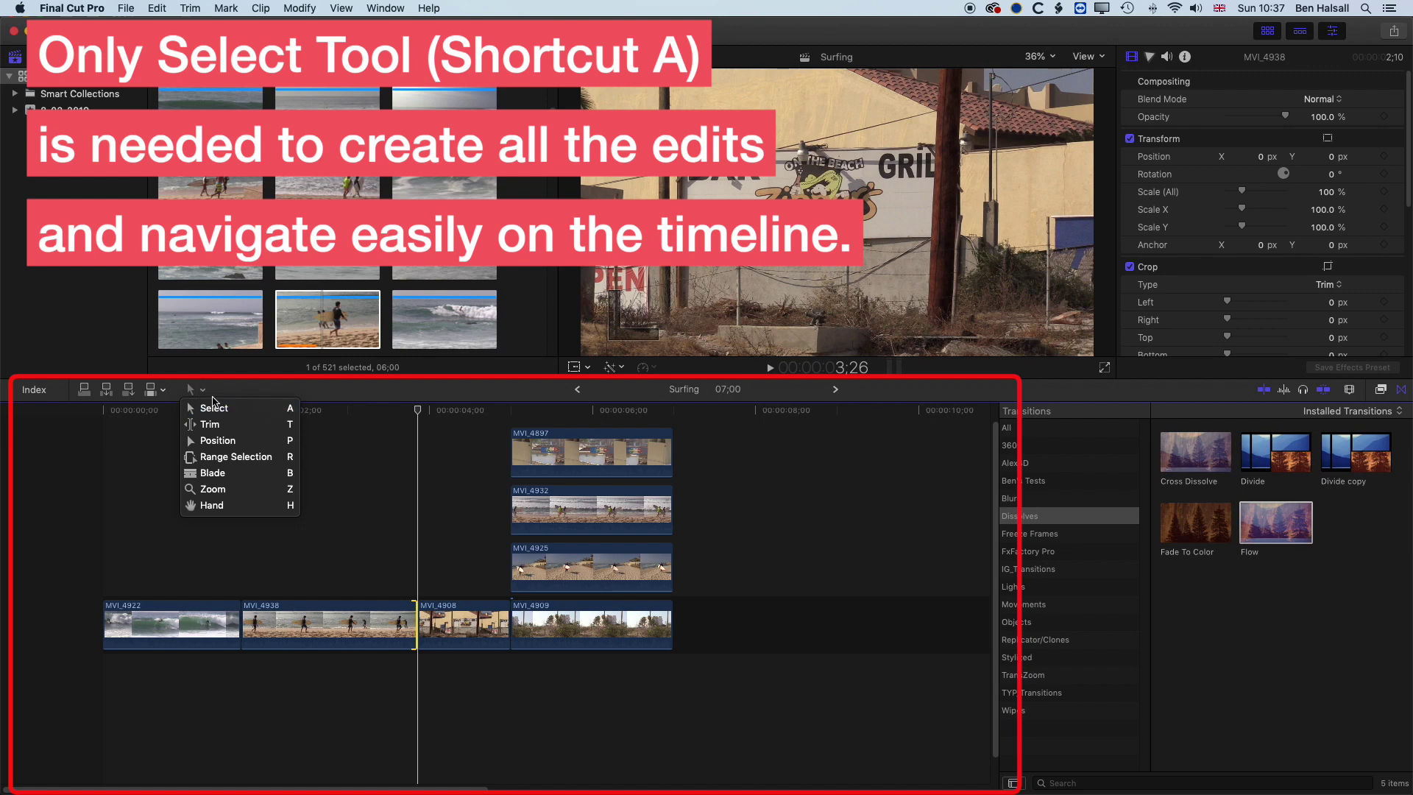
pyautogui.click(230, 392)
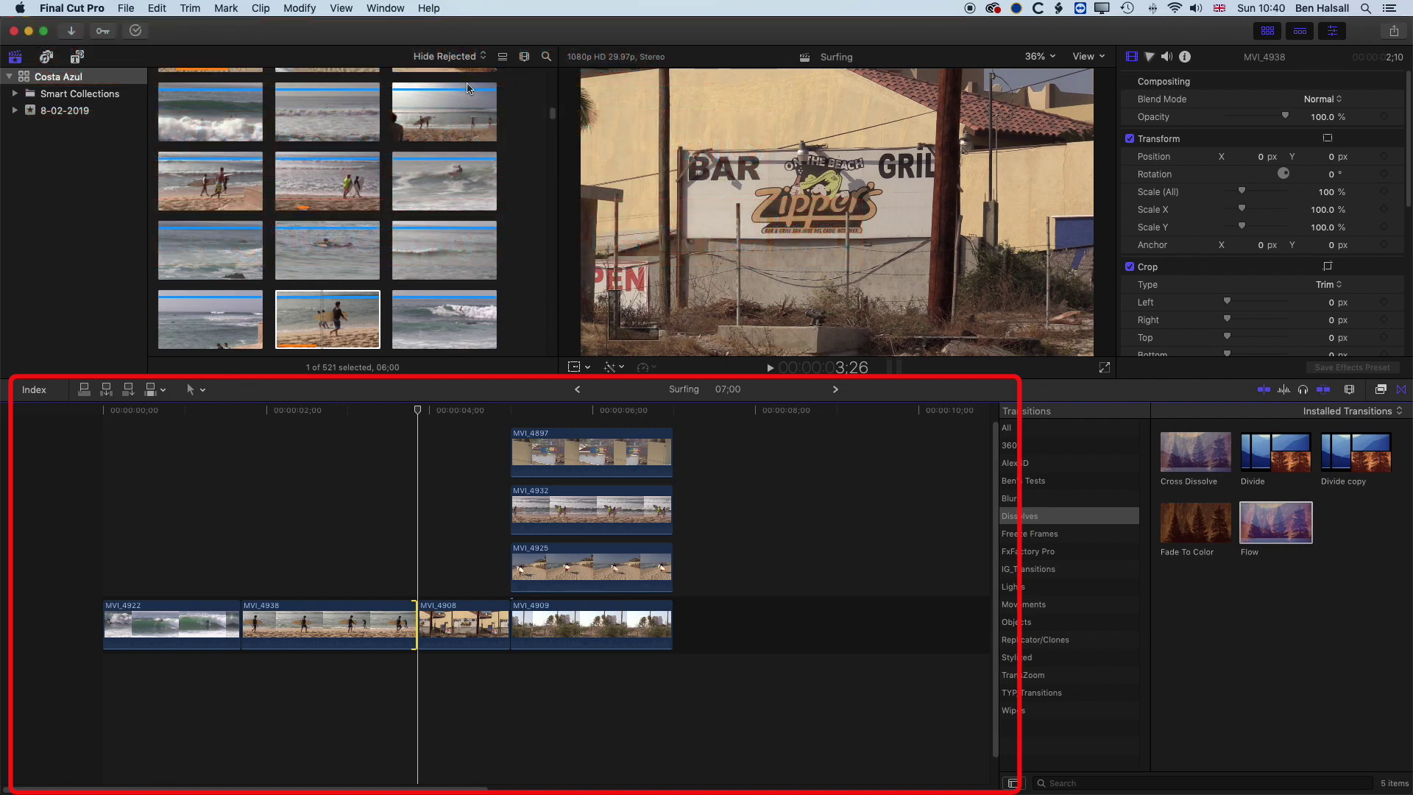
pyautogui.press('Down')
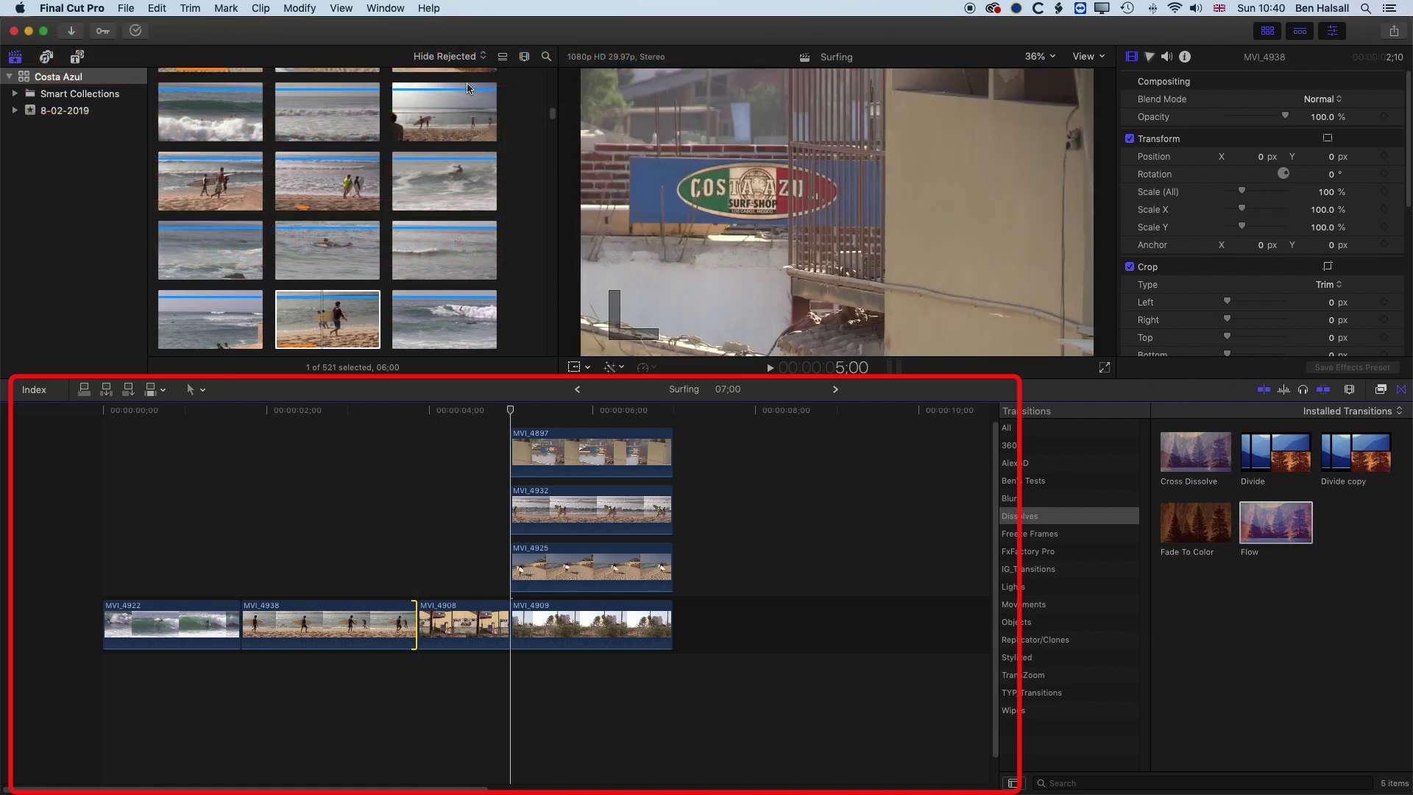
# Select the start points of MVI_4897, MVI_4932 and MVI_4925 and extend them to the playhead, moved back to 4:23
pyautogui.press('[')
pyautogui.press(']')
pyautogui.press('Left')
pyautogui.press('Left')
pyautogui.press('Left')
pyautogui.press('Left')
pyautogui.press('Left')
pyautogui.press('Left')
pyautogui.press('Left')
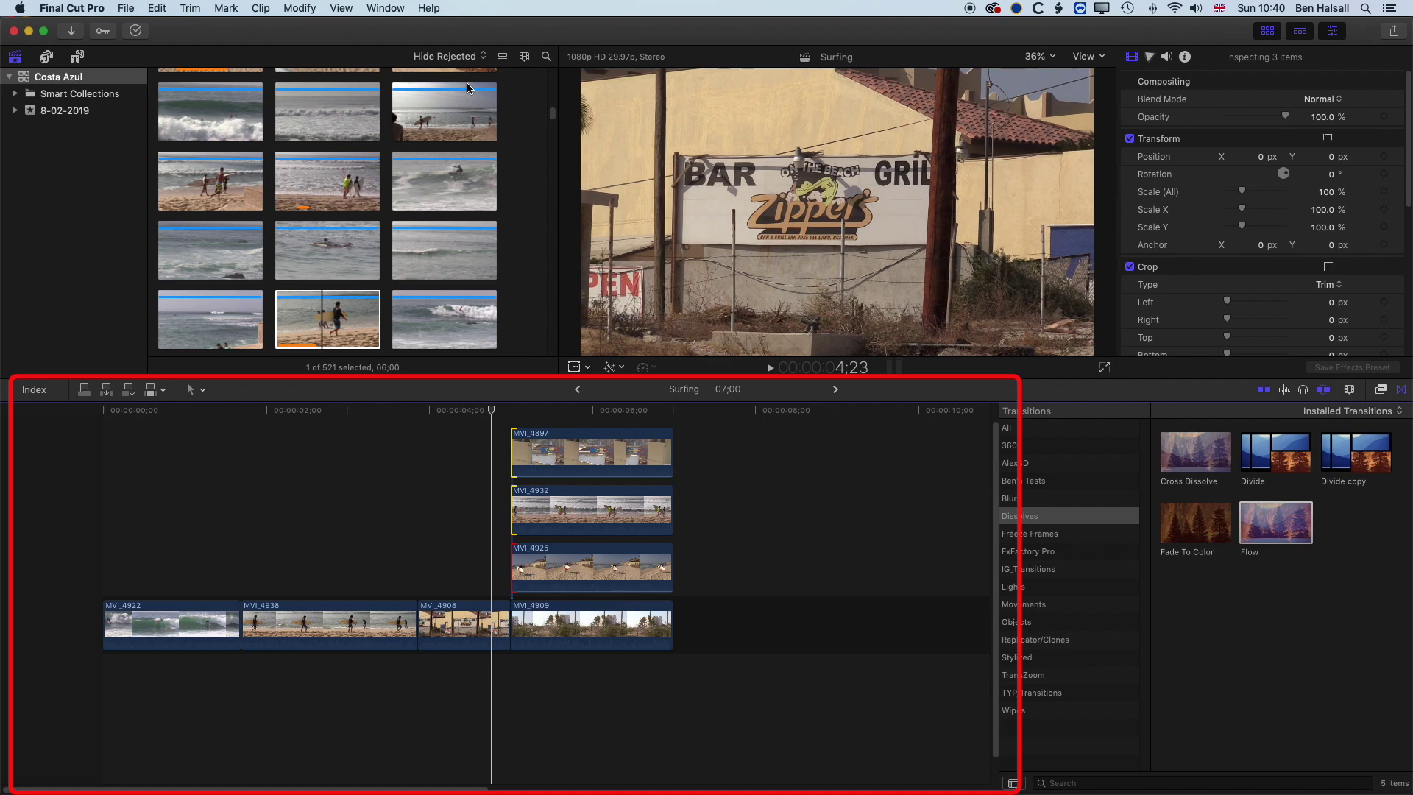
pyautogui.hotkey('shift', 'x')
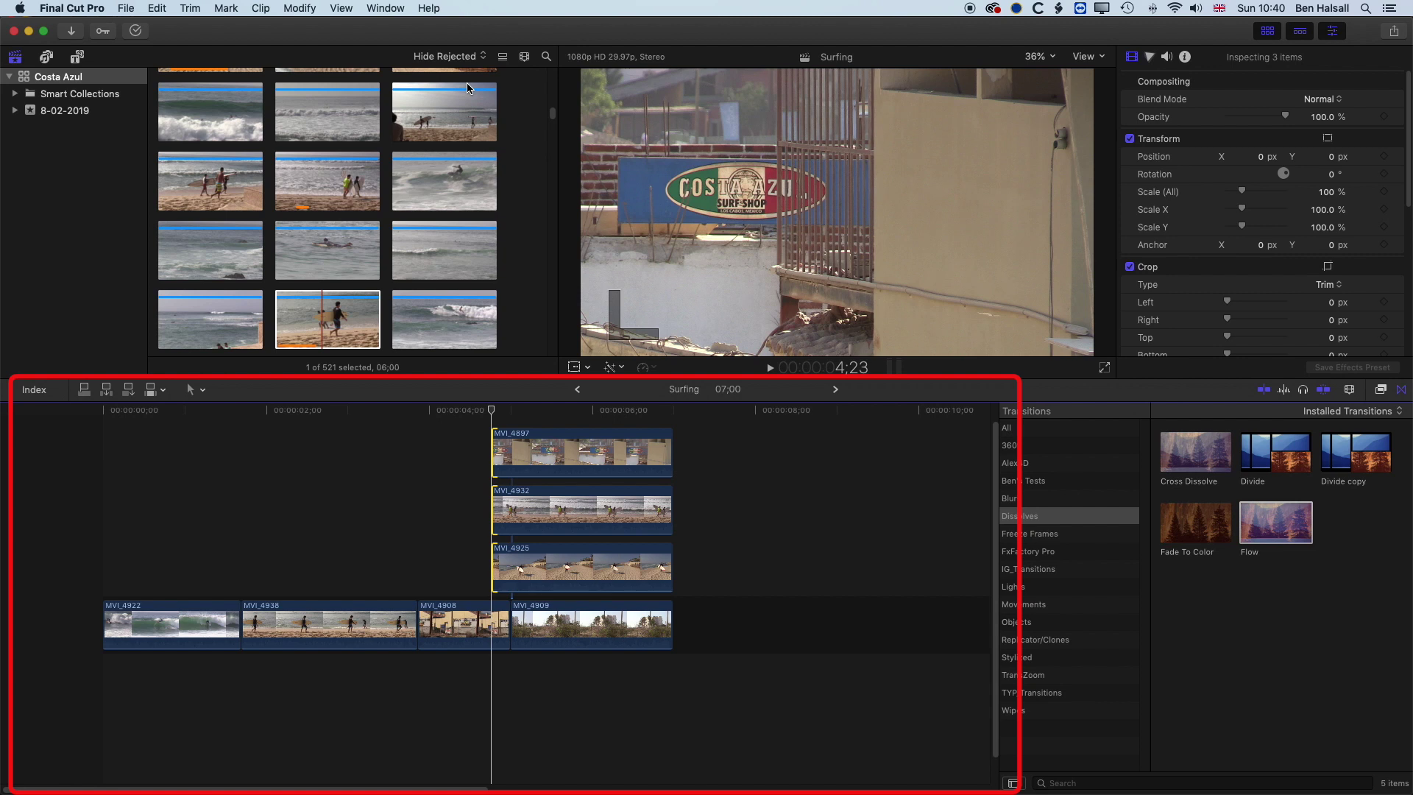
# Advance the playhead to 5:14 and trim the starts of the three connected clips to it
pyautogui.press('k')
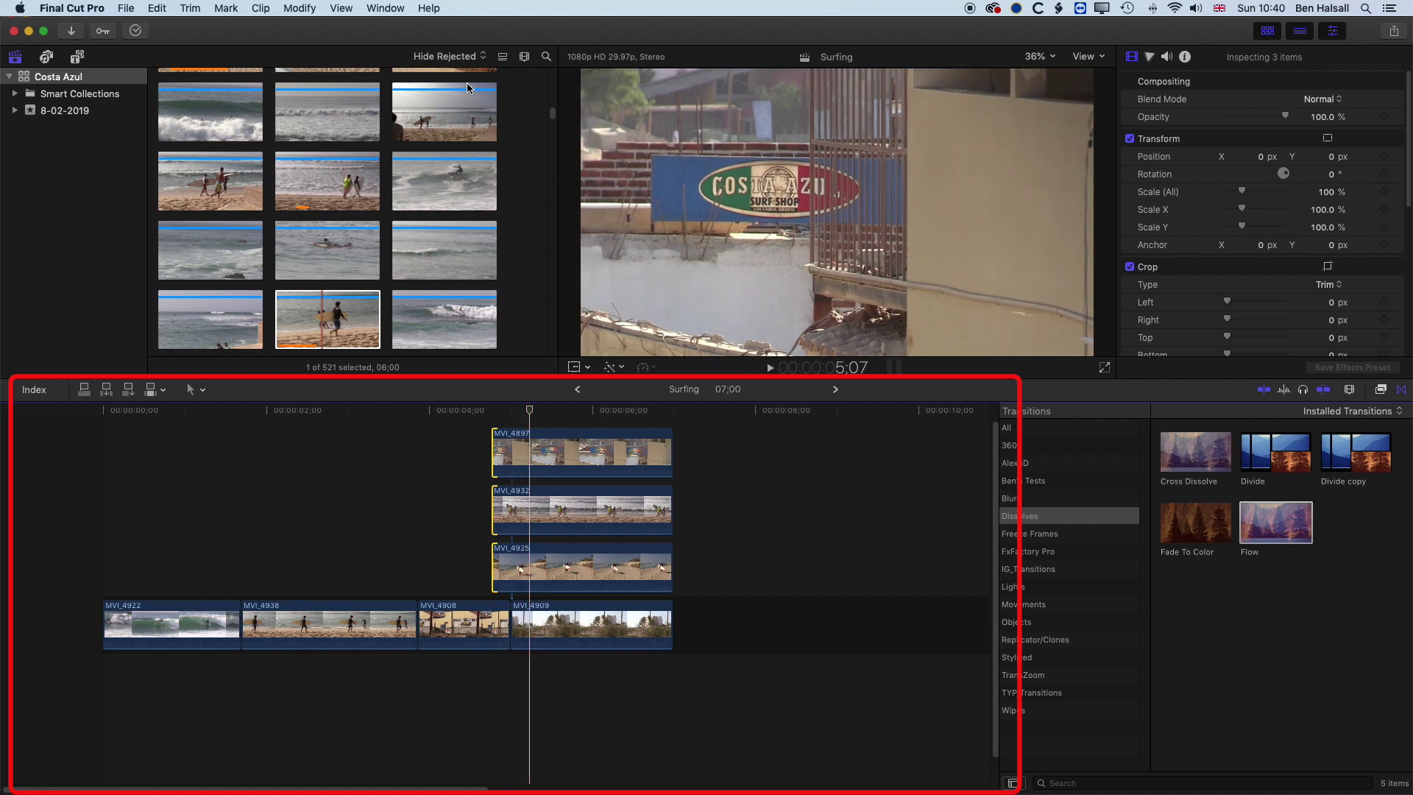
pyautogui.hotkey('k', 'l')
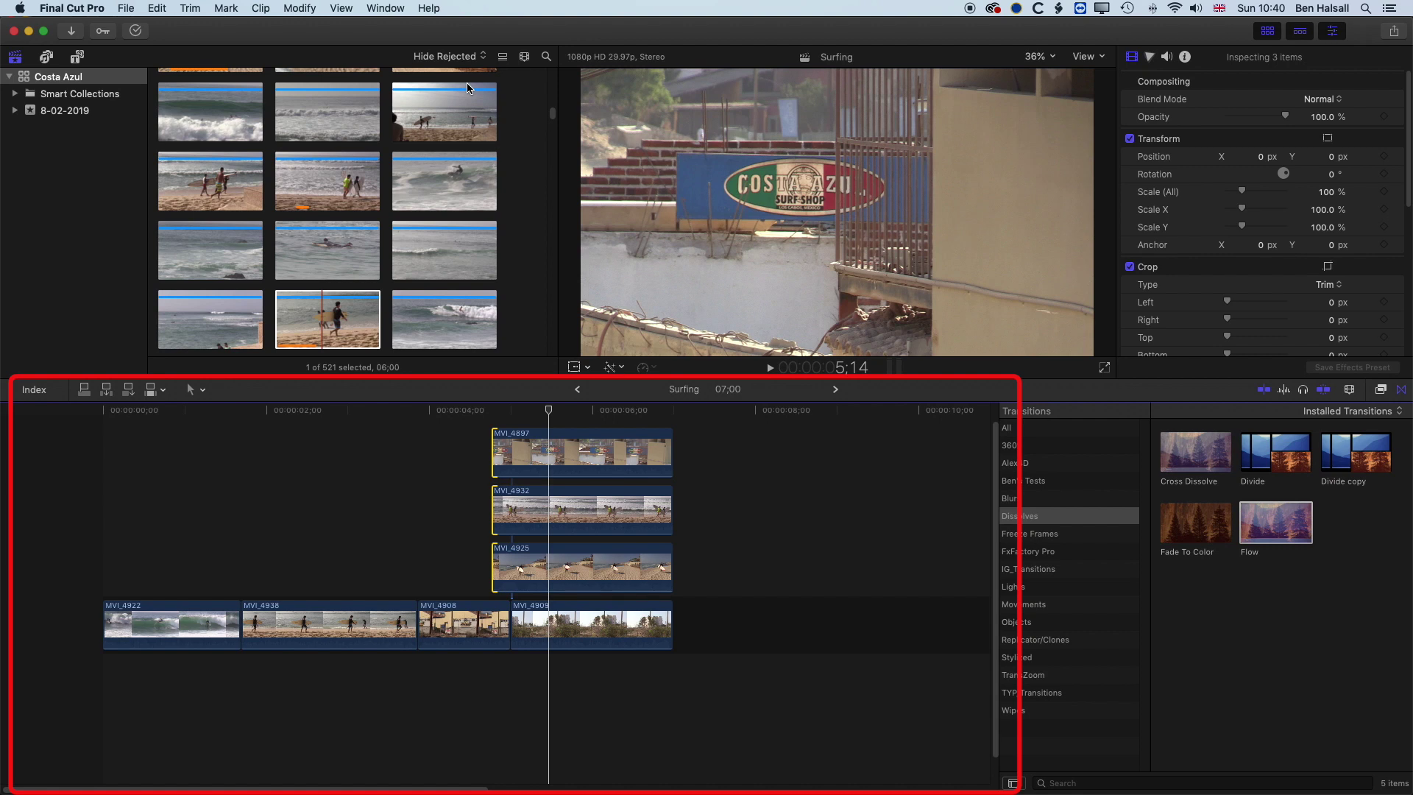
pyautogui.hotkey('alt', '[')
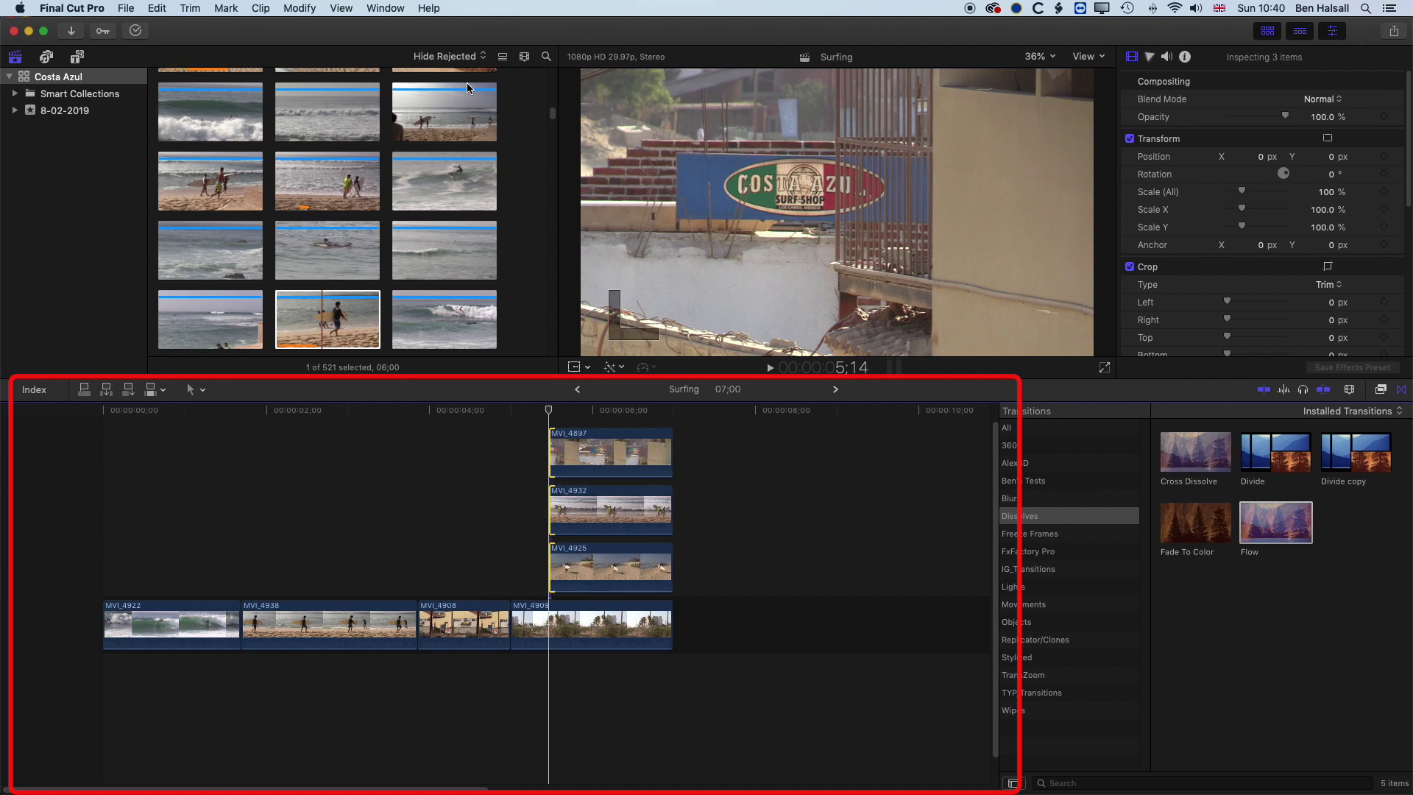
# Select the clip MVI_4909 on the main storyline and place the playhead at 5:27
pyautogui.press('l')
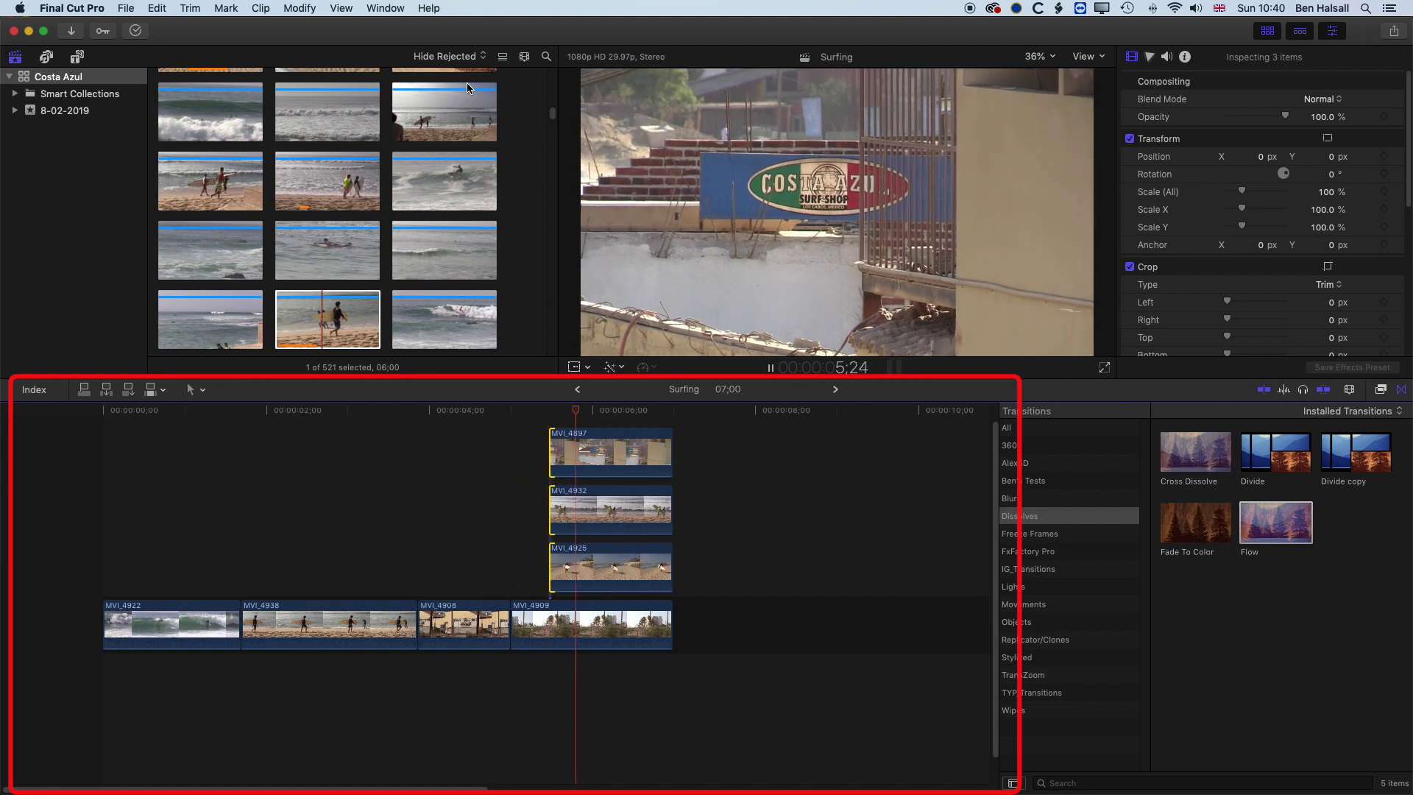
pyautogui.press('x')
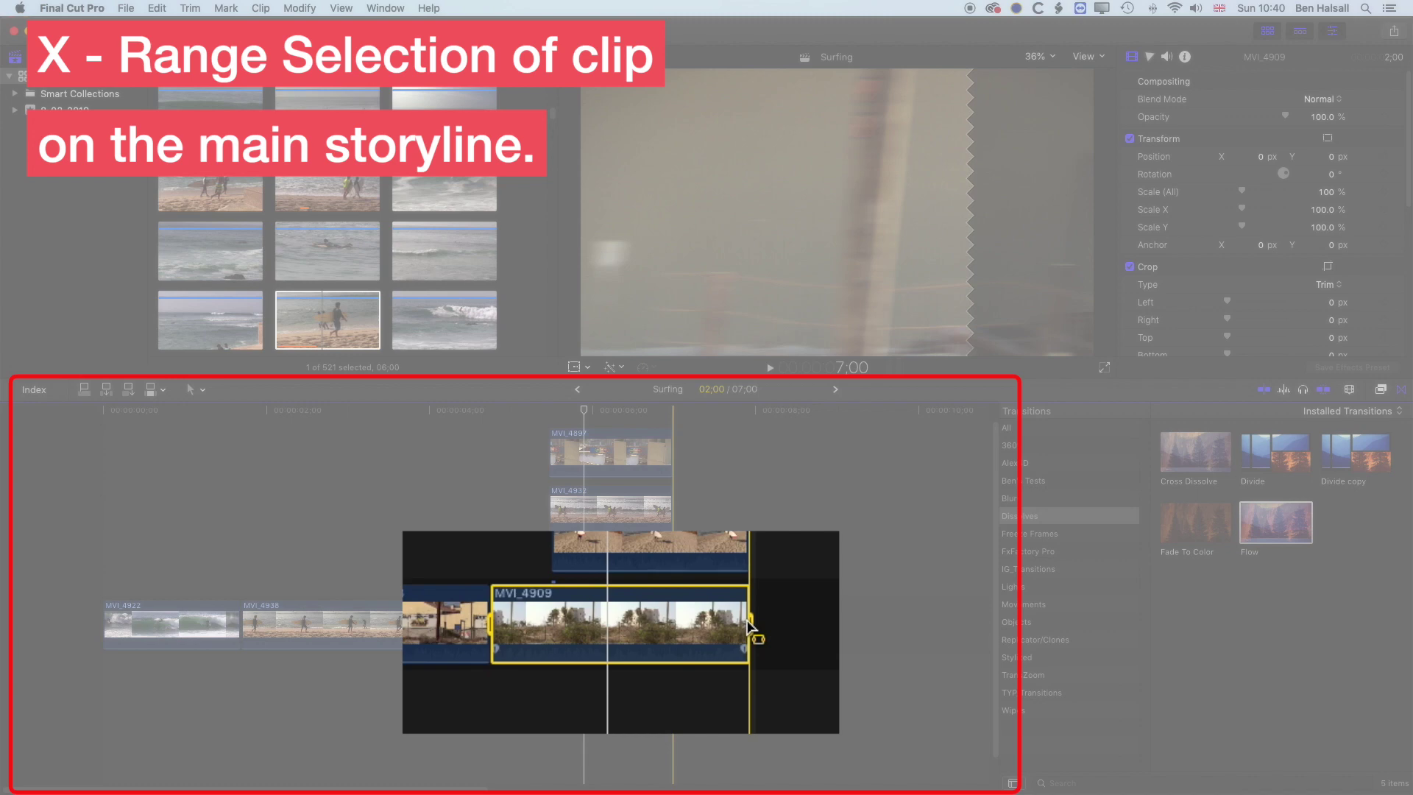
pyautogui.click(410, 541)
pyautogui.click(583, 633)
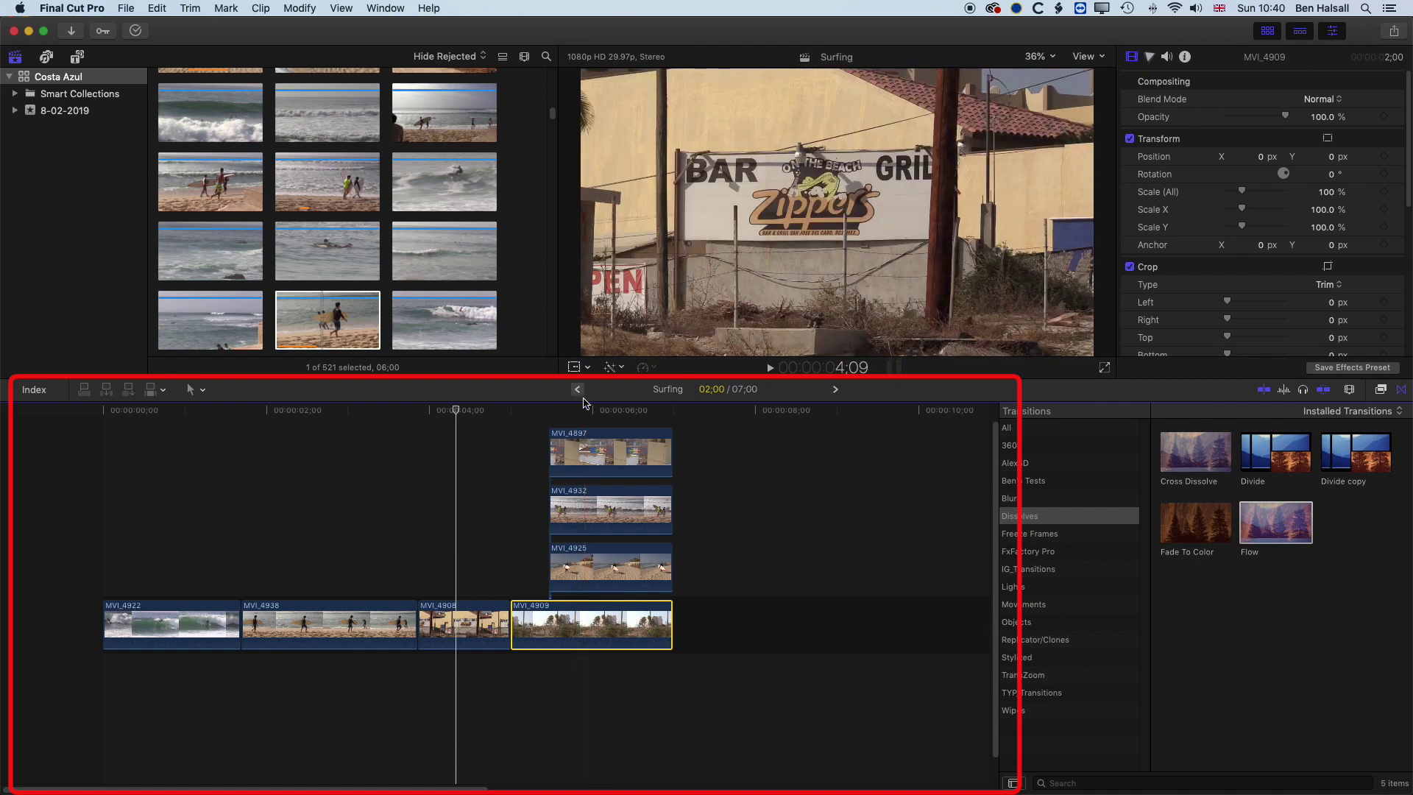
pyautogui.click(593, 410)
pyautogui.moveTo(593, 410); pyautogui.dragTo(586, 411)
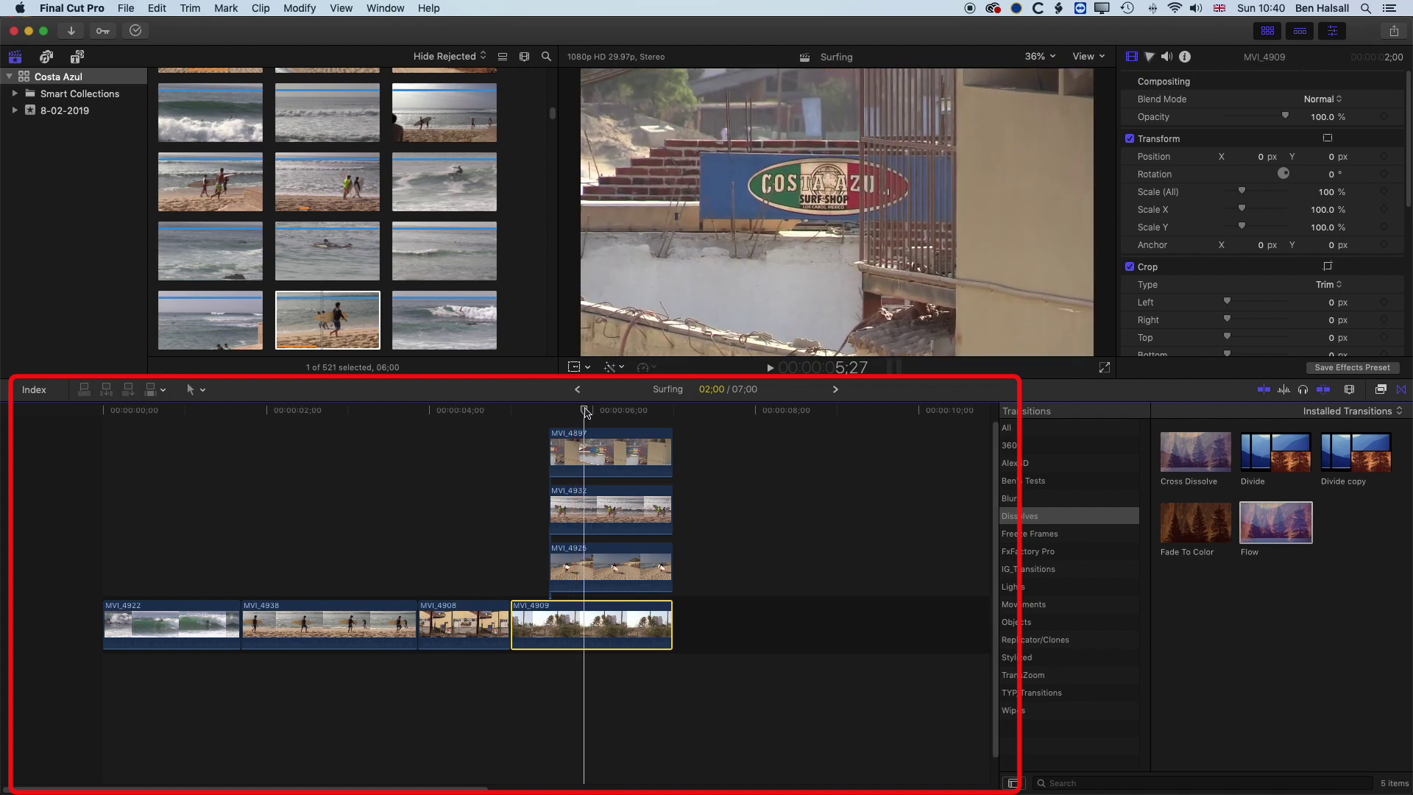
# Move the selection up and down through the stacked clips, and trim the start of MVI_4925 to the playhead at 5:27
pyautogui.press('super+Up')
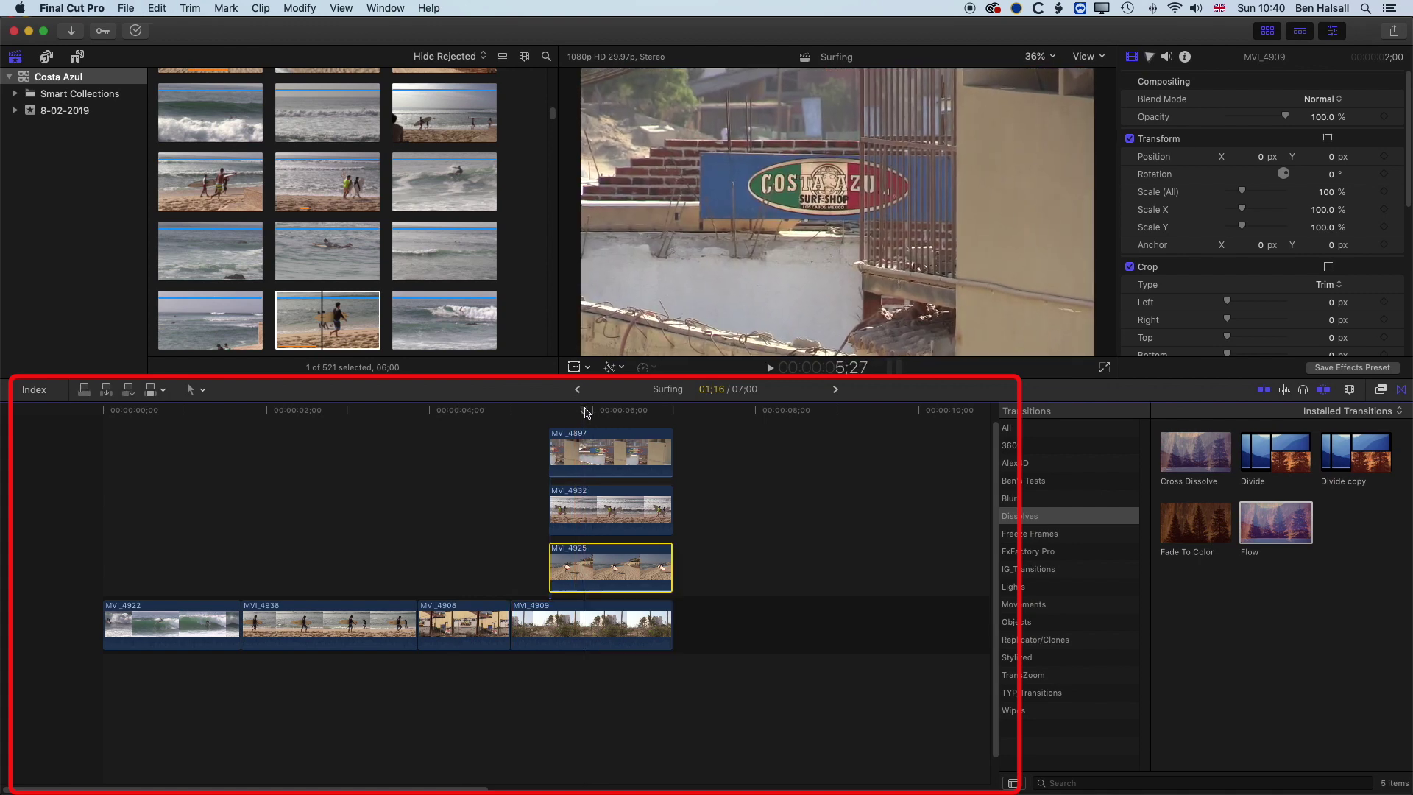
pyautogui.press('super+Up')
pyautogui.press('super+Up')
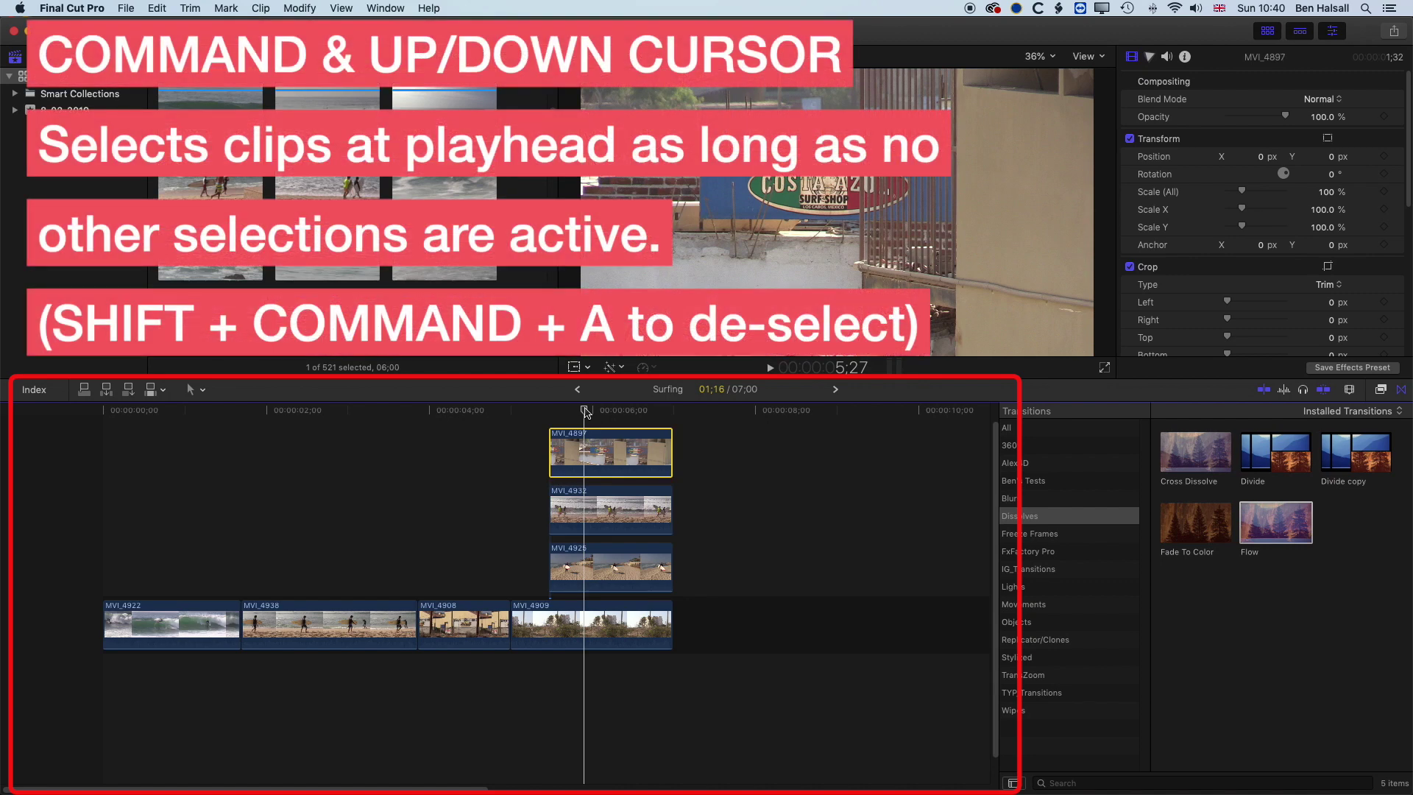
pyautogui.press('super+Down')
pyautogui.press('super+Down')
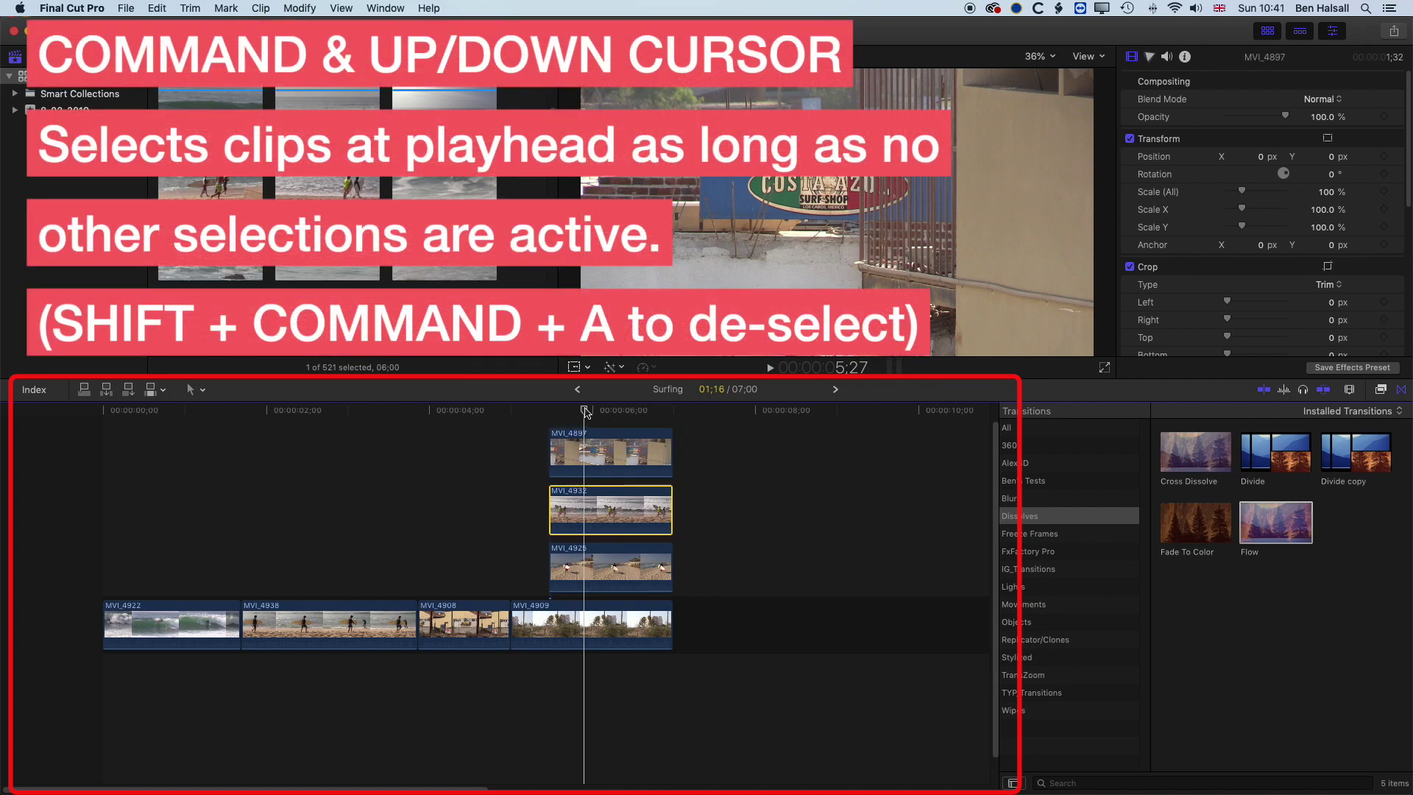
pyautogui.press('super+Up')
pyautogui.press('super+Up')
pyautogui.press('super+Down')
pyautogui.press('super+Down')
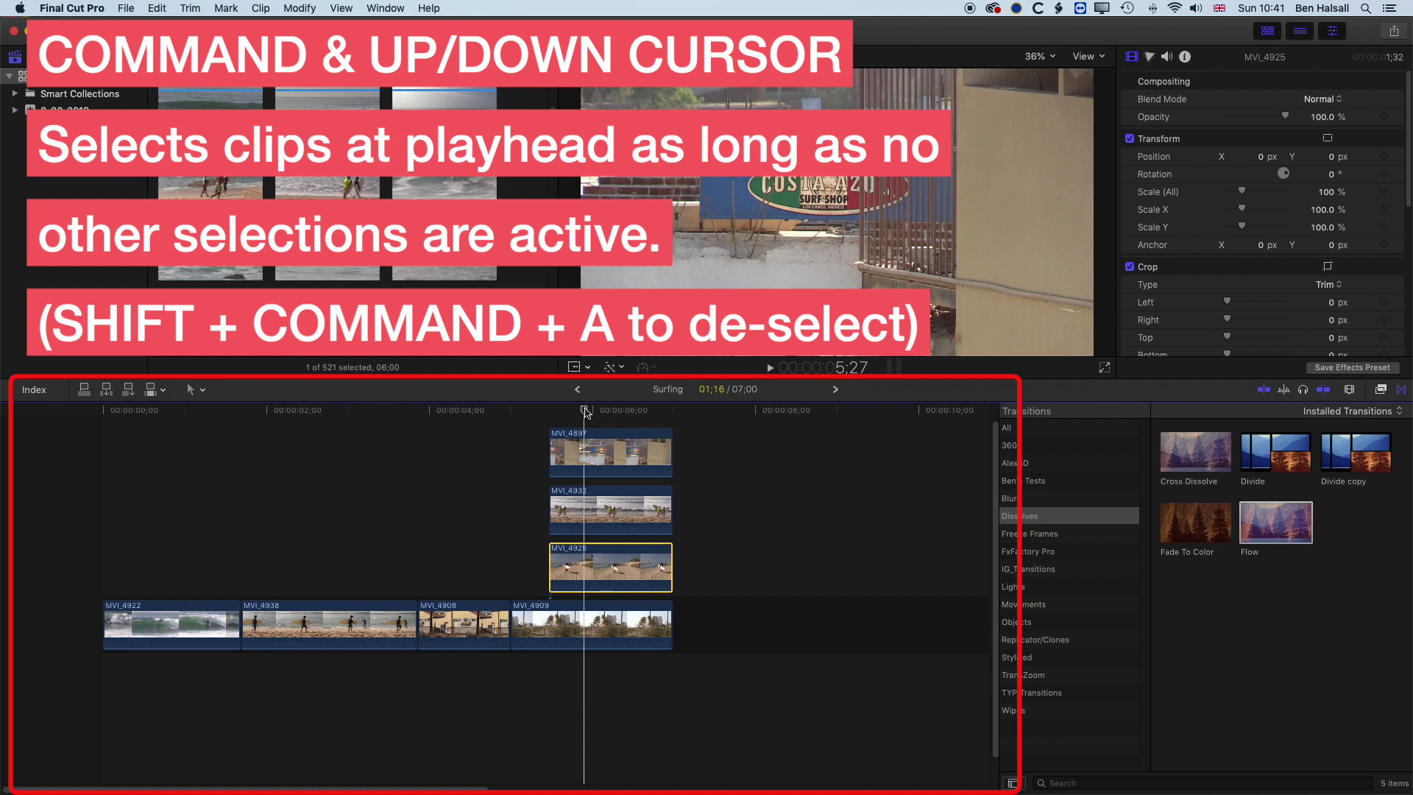
pyautogui.hotkey('alt', '[')
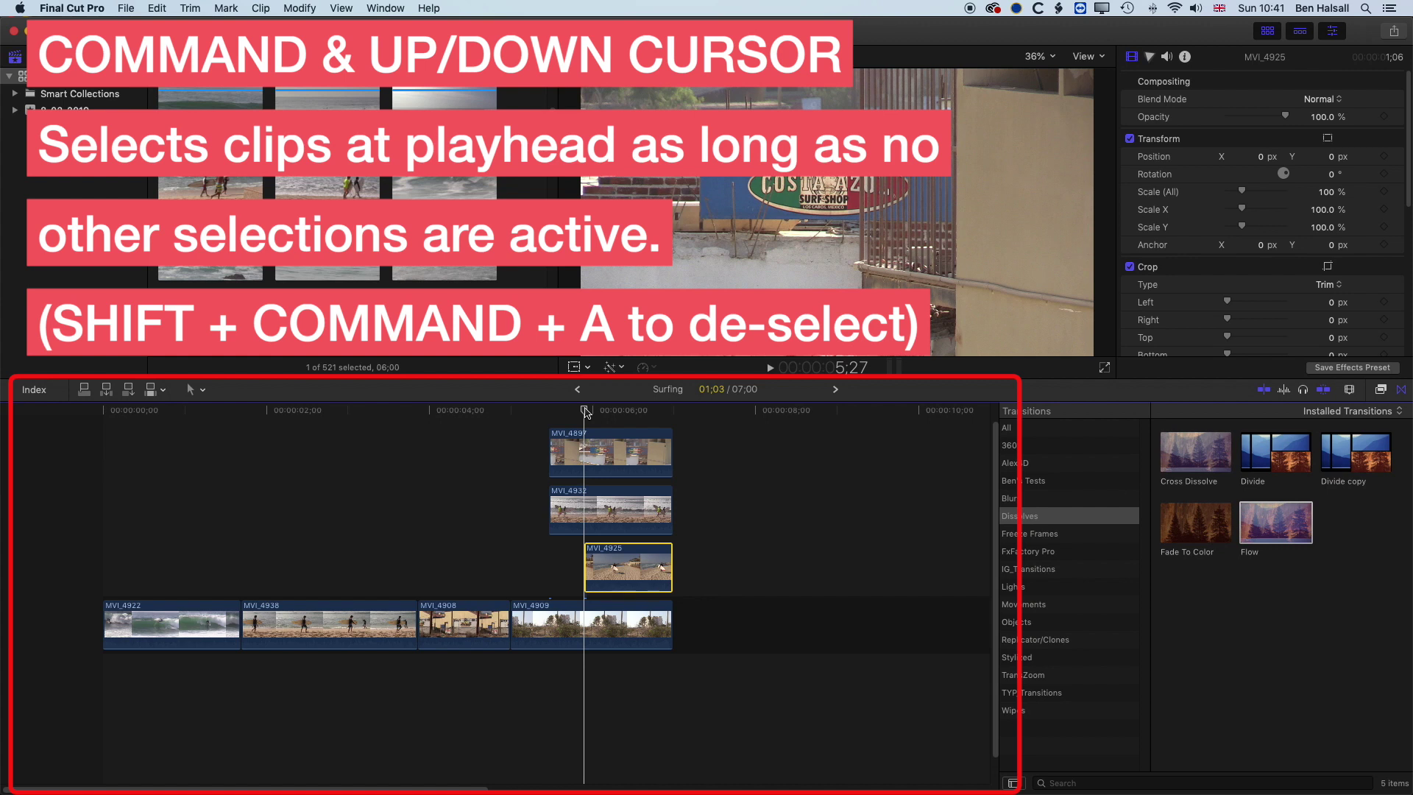
# Select MVI_4932 and trim its start to the playhead, moved forward frame by frame to 6:08
pyautogui.press('super+Up')
pyautogui.press('Right')
pyautogui.press('Right')
pyautogui.press('Right')
pyautogui.press('Right')
pyautogui.press('Right')
pyautogui.press('Right')
pyautogui.press('Right')
pyautogui.press('Right')
pyautogui.press('Right')
pyautogui.press('Right')
pyautogui.press('Right')
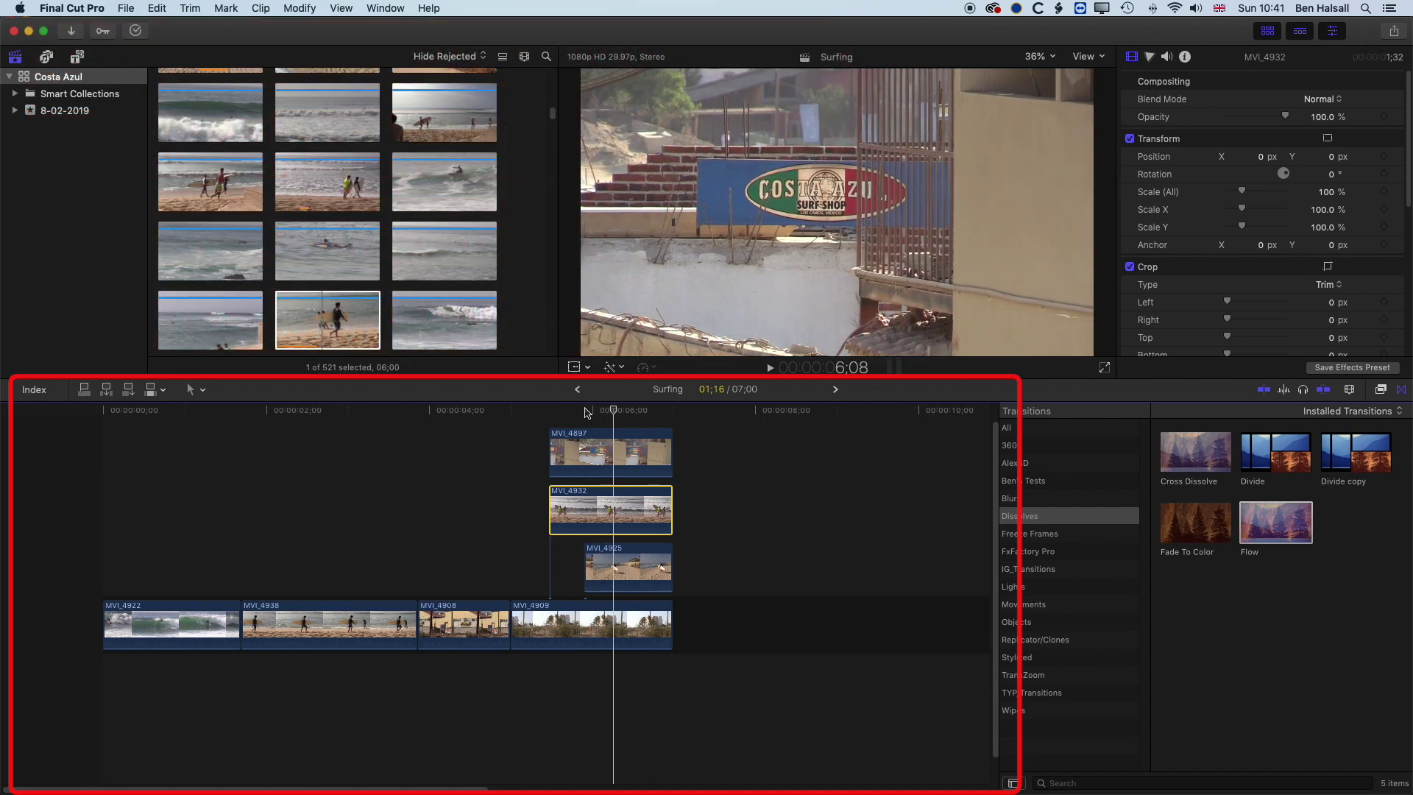
pyautogui.hotkey('alt', '[')
pyautogui.hotkey('alt', '[')
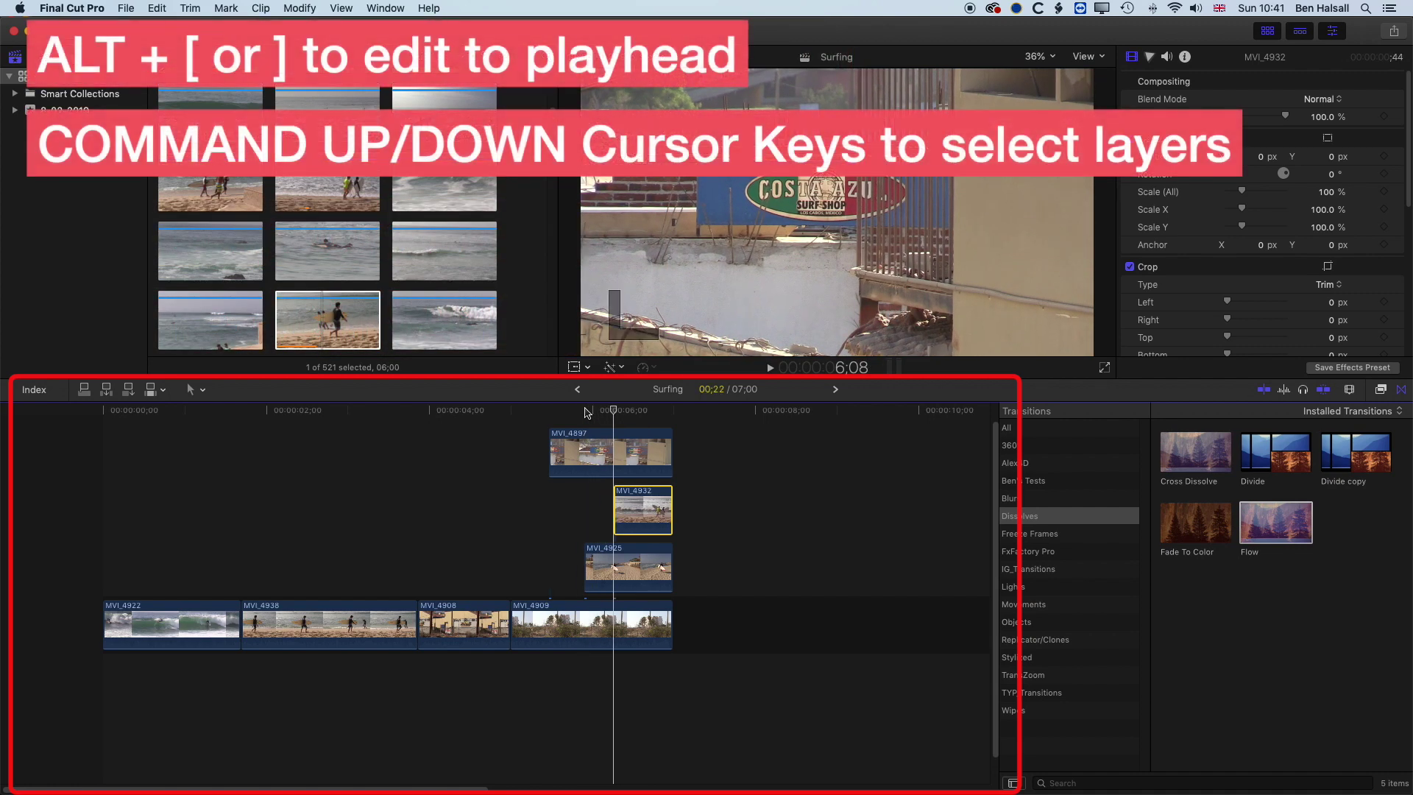
# Move the playhead forward to 6:15 and trim the start of MVI_4897 to it
pyautogui.press('Right')
pyautogui.press('Right')
pyautogui.press('Right')
pyautogui.press('Right')
pyautogui.press('Right')
pyautogui.press('Right')
pyautogui.press('Right')
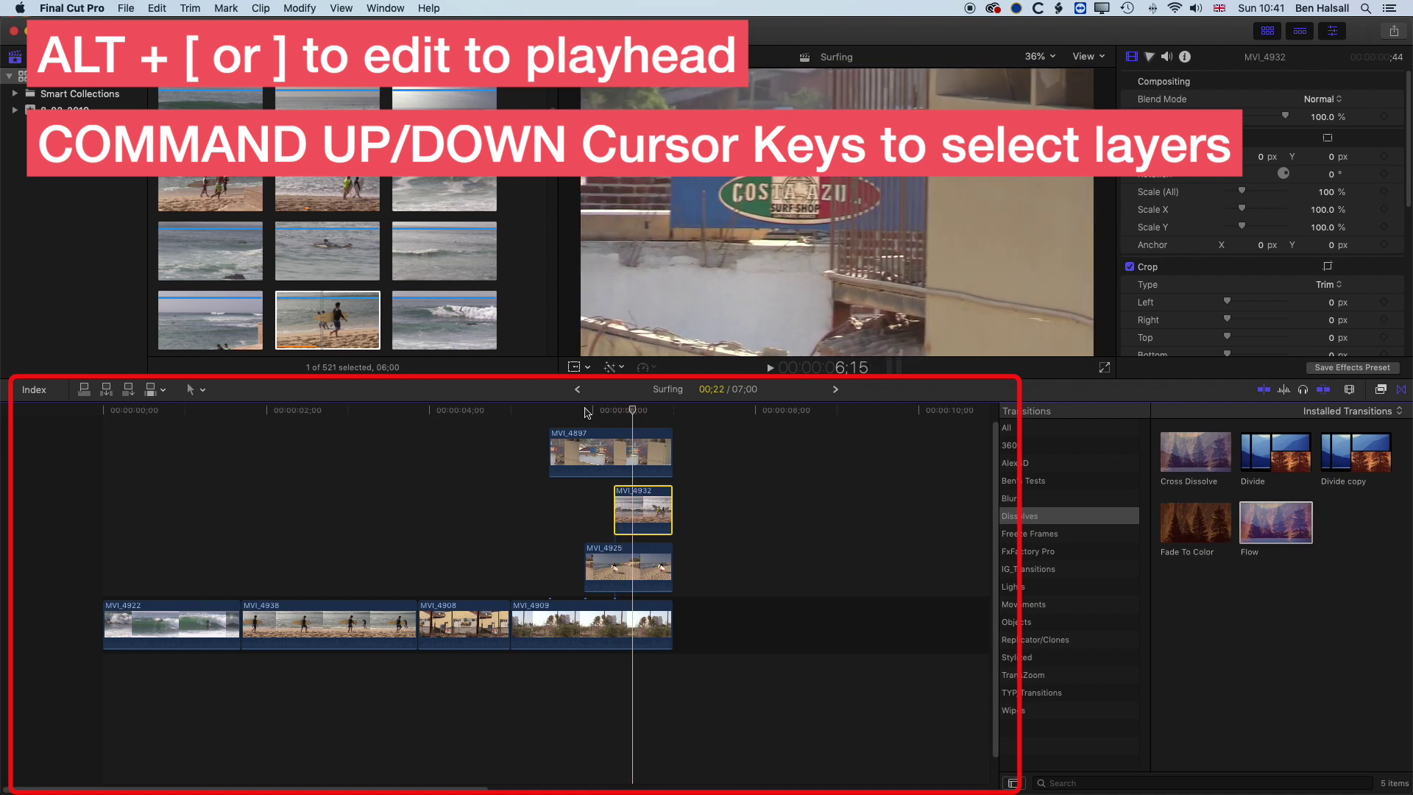
pyautogui.press('super+Up')
pyautogui.hotkey('alt', '[')
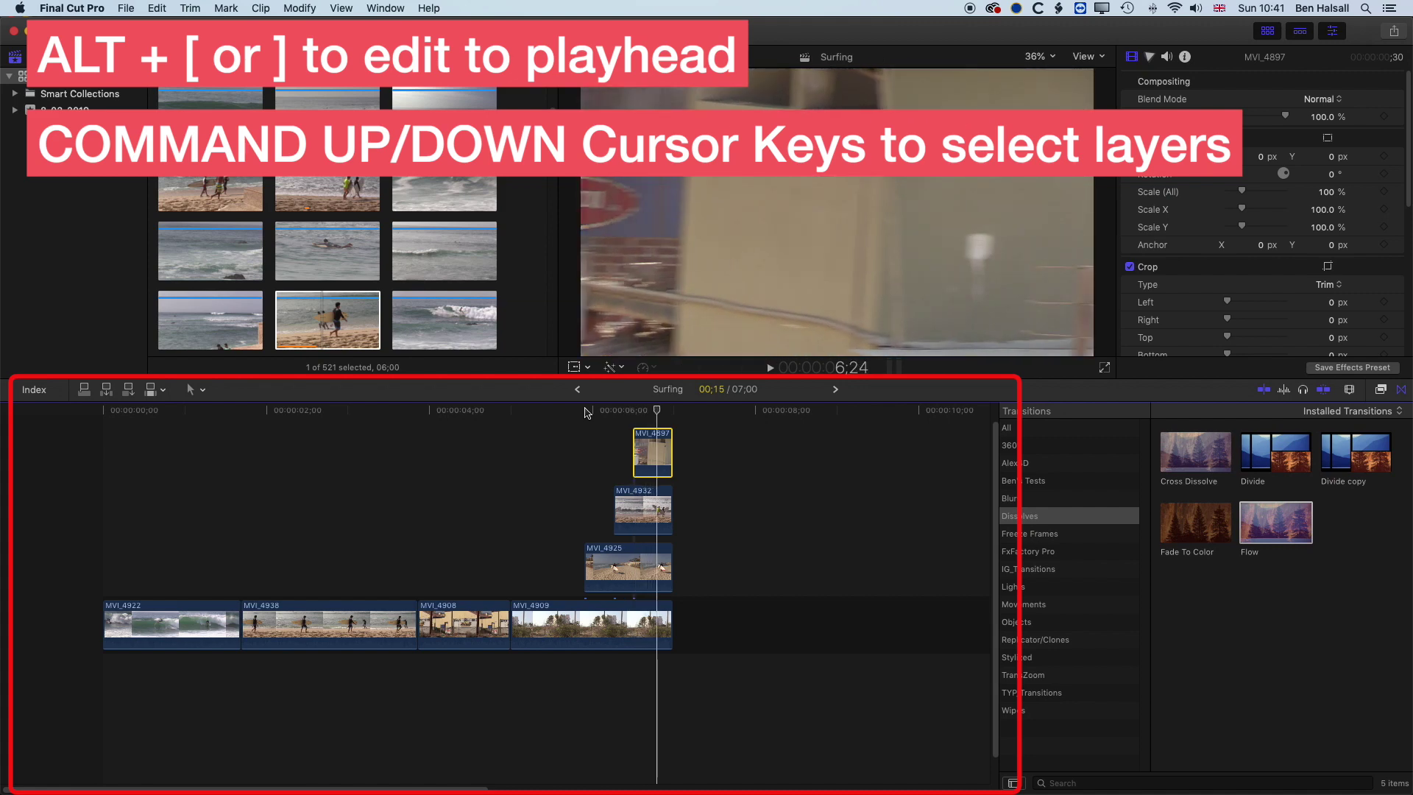
# Trim the end of MVI_4897 to the playhead at 6:24 and the end of MVI_4932 to the playhead at 6:26
pyautogui.hotkey('alt', ']')
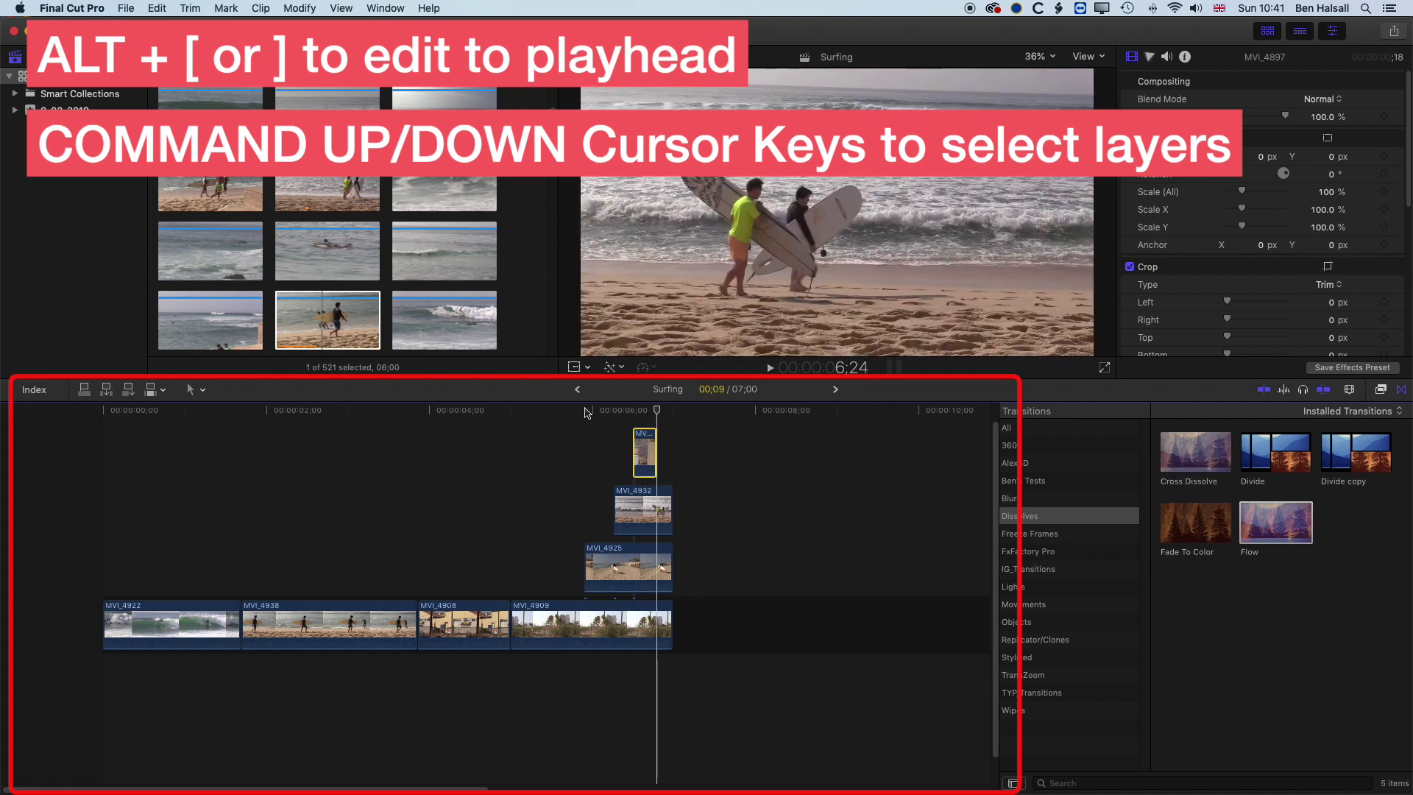
pyautogui.press('super+Down')
pyautogui.press('super+Up')
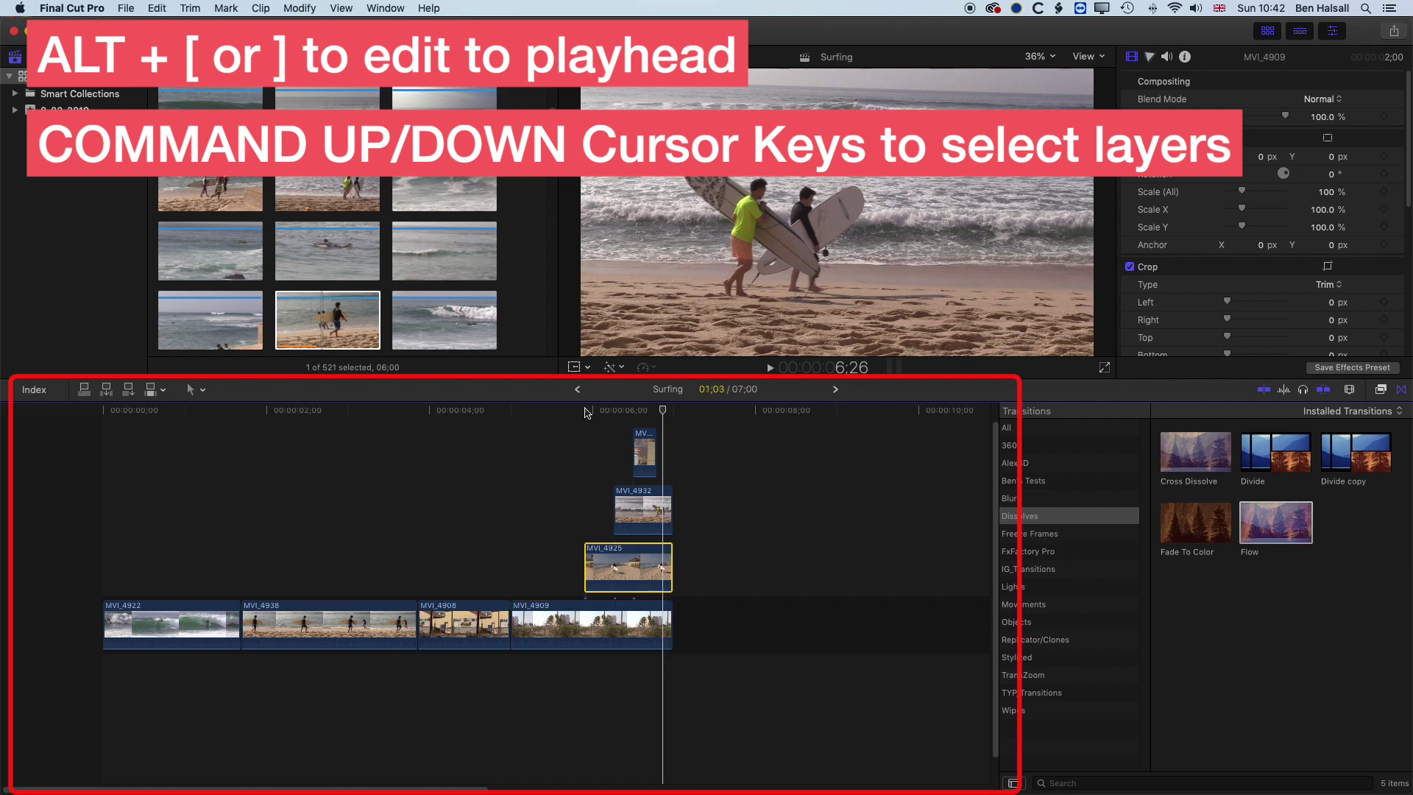
pyautogui.press('super+Up')
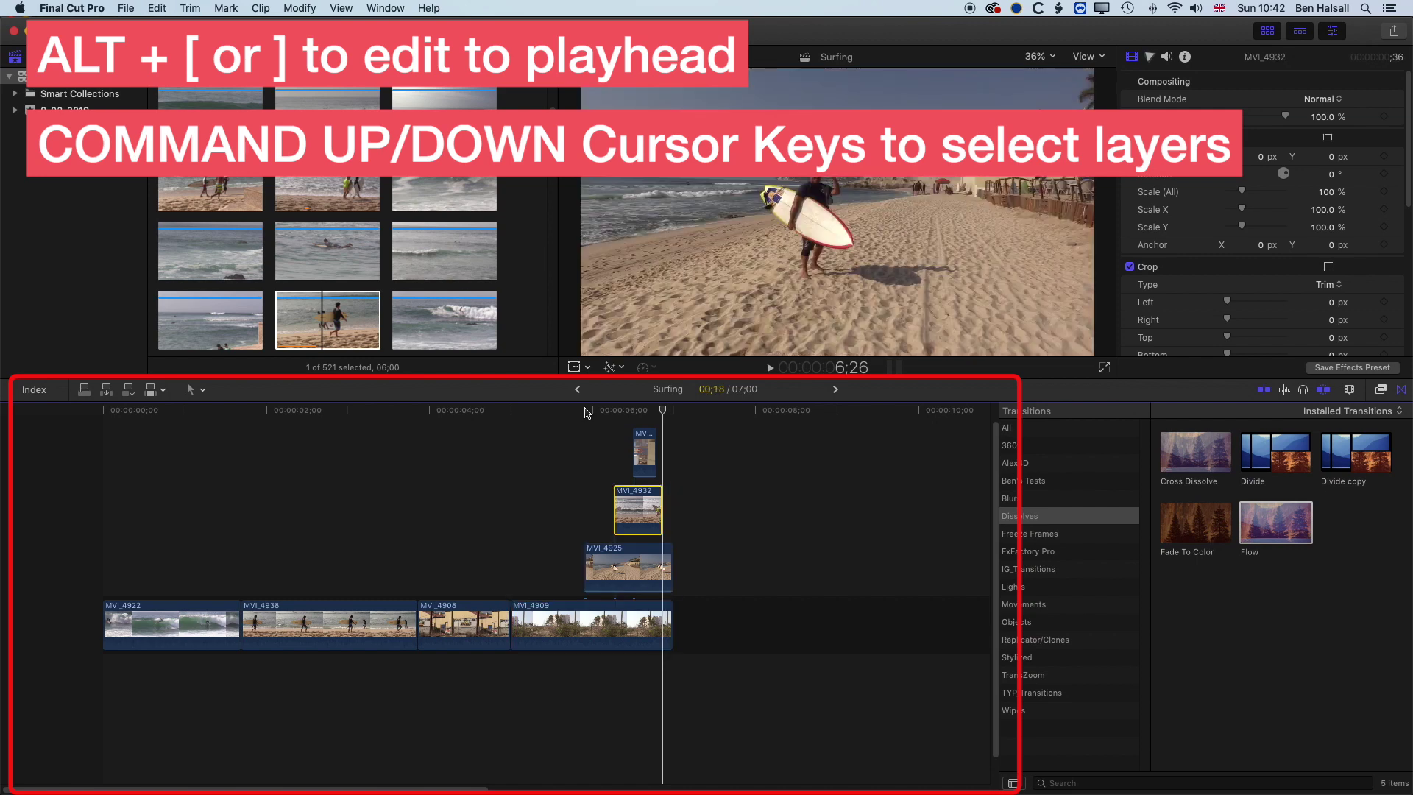
# Check the trimmed ends of MVI_4897 and MVI_4932 in the timeline, and return the playhead to 6:28
pyautogui.press('super+Down')
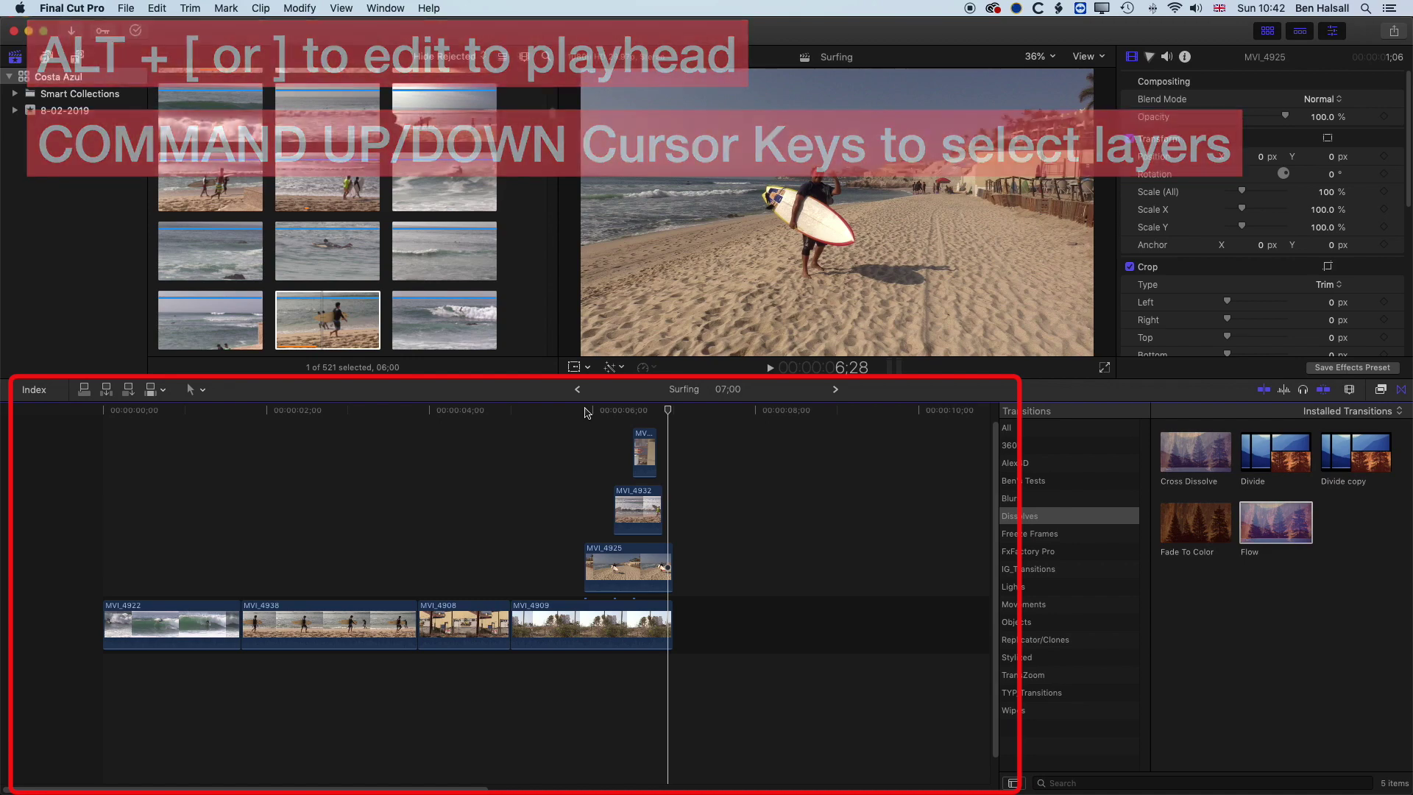
pyautogui.click(658, 415)
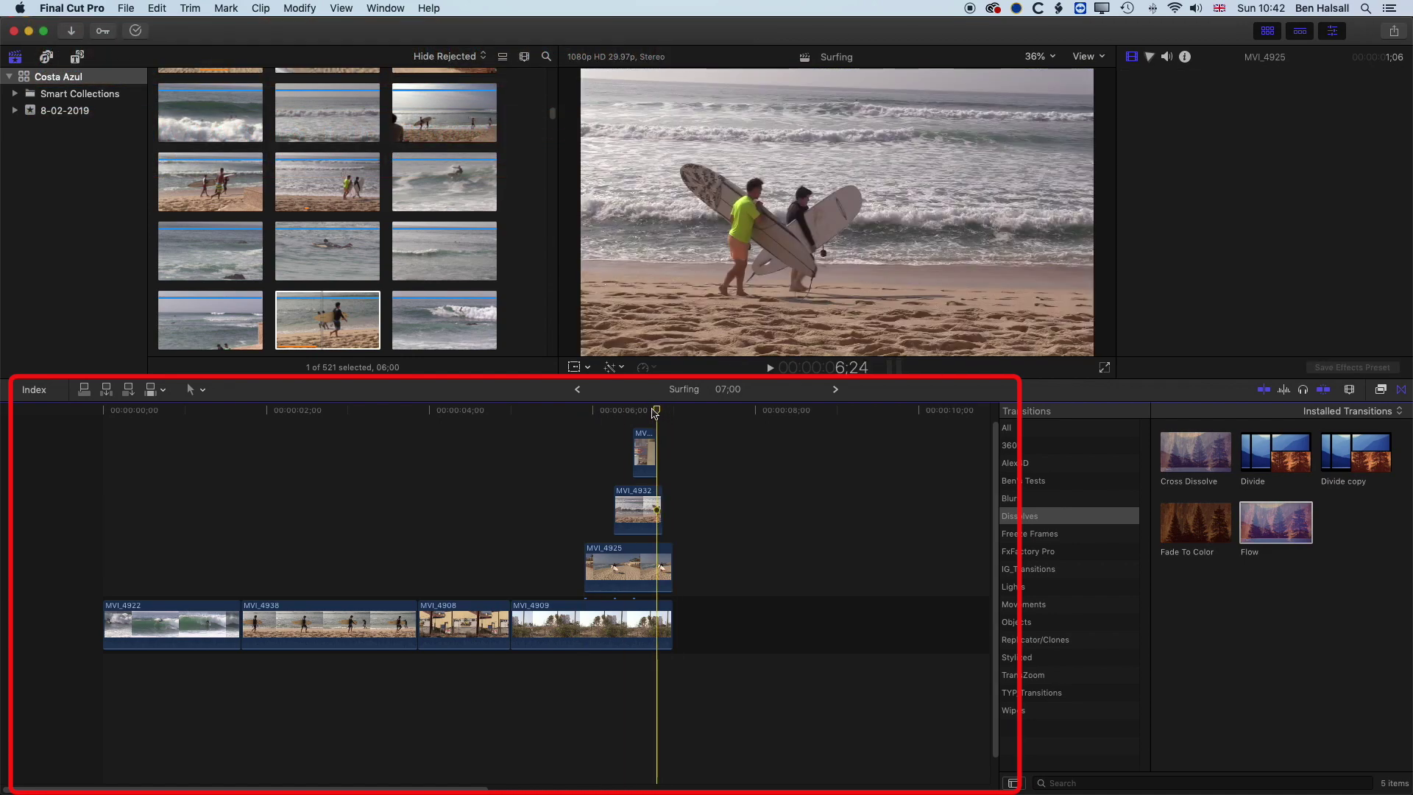
pyautogui.click(645, 517)
pyautogui.click(662, 410)
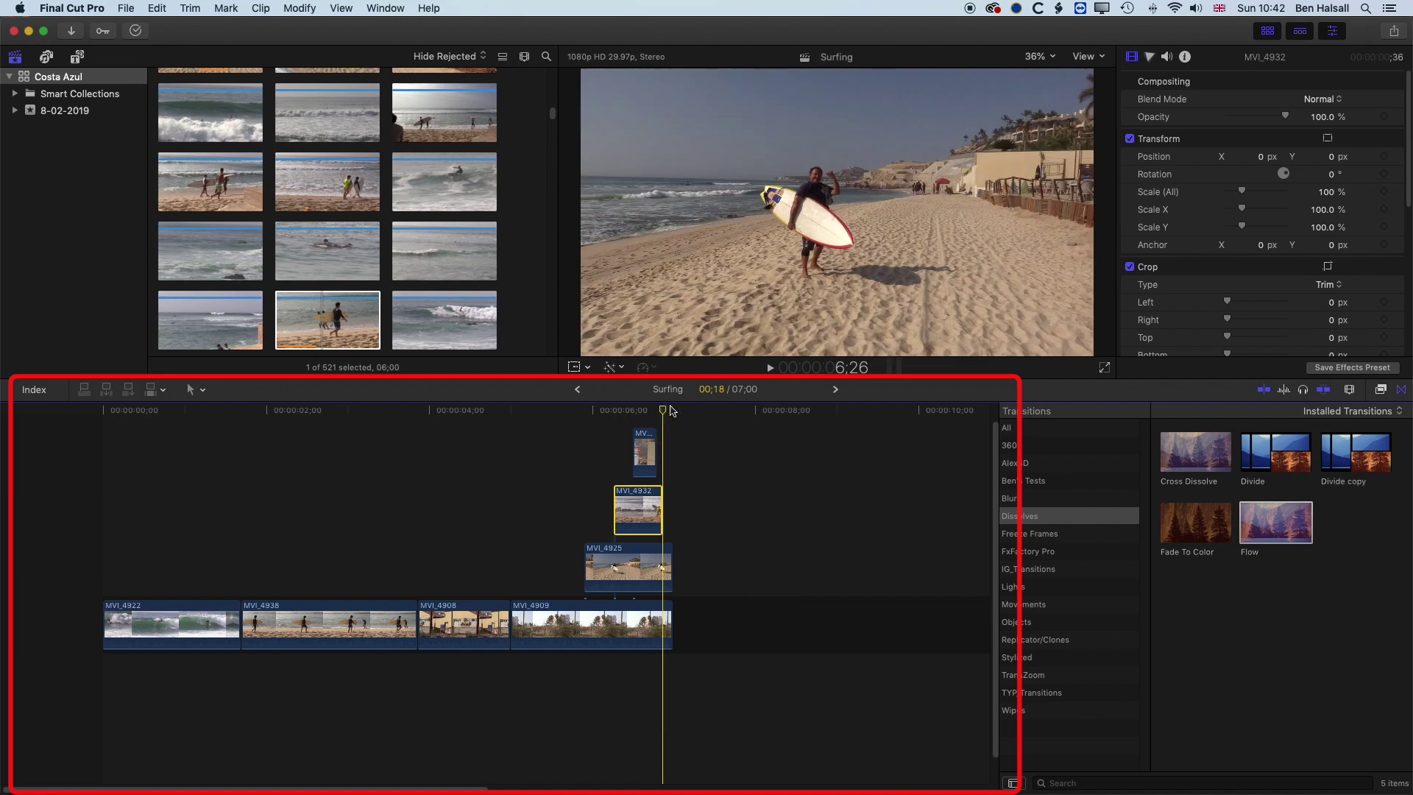
pyautogui.click(668, 410)
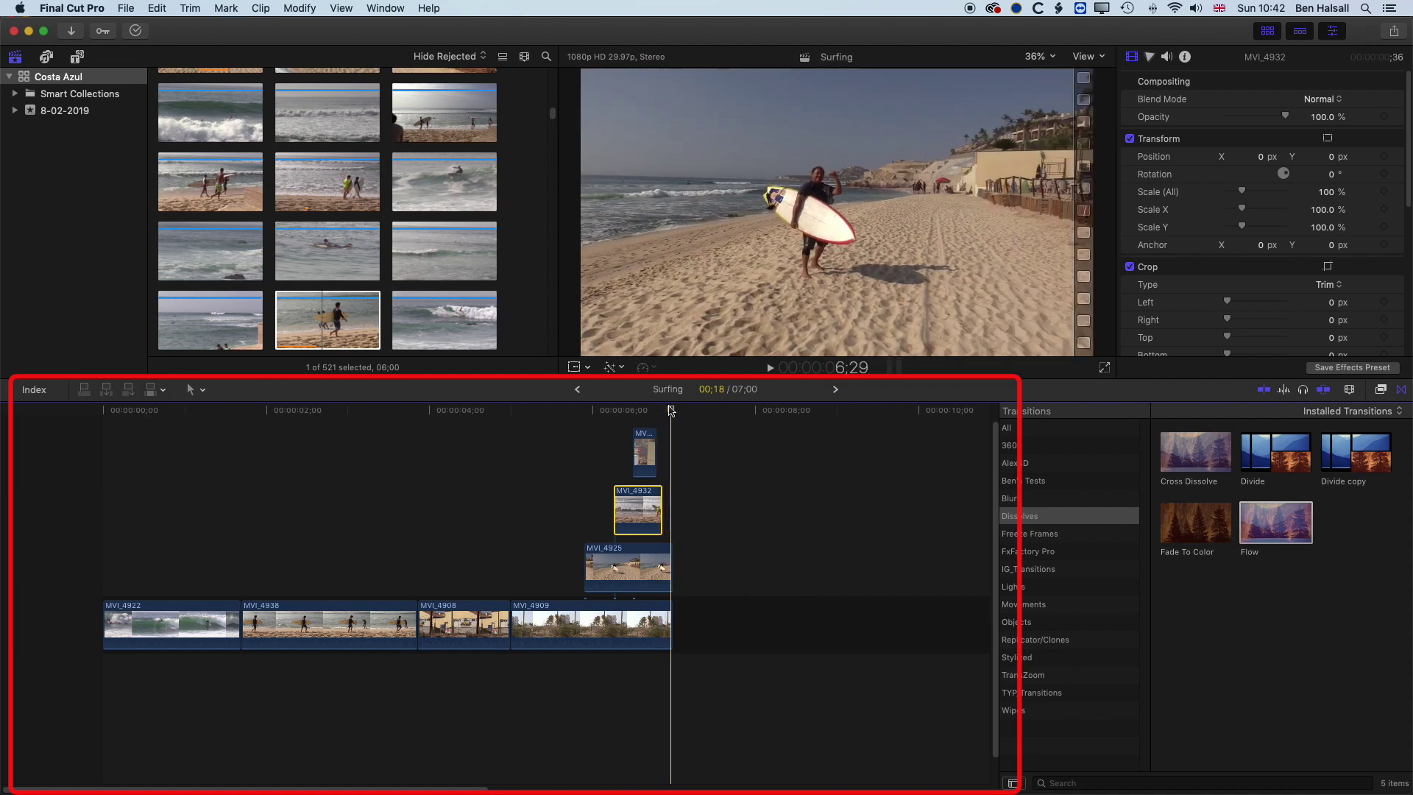
pyautogui.press('super+c')
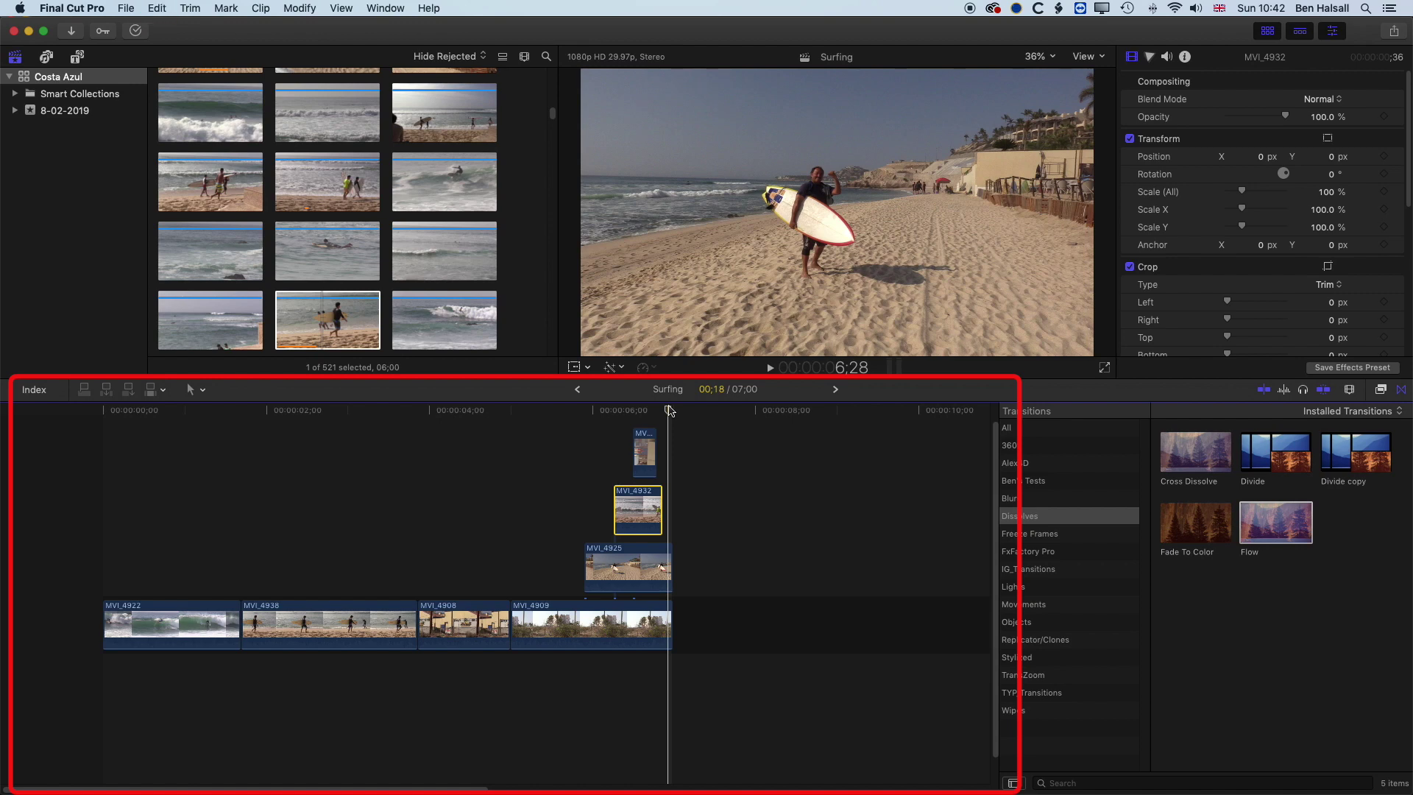
# Clear the selection, try trimming the start of MVI_4925 to the playhead at 6:28, and undo that trim
pyautogui.press('shift+super+a')
pyautogui.press('c')
pyautogui.press('super+Up')
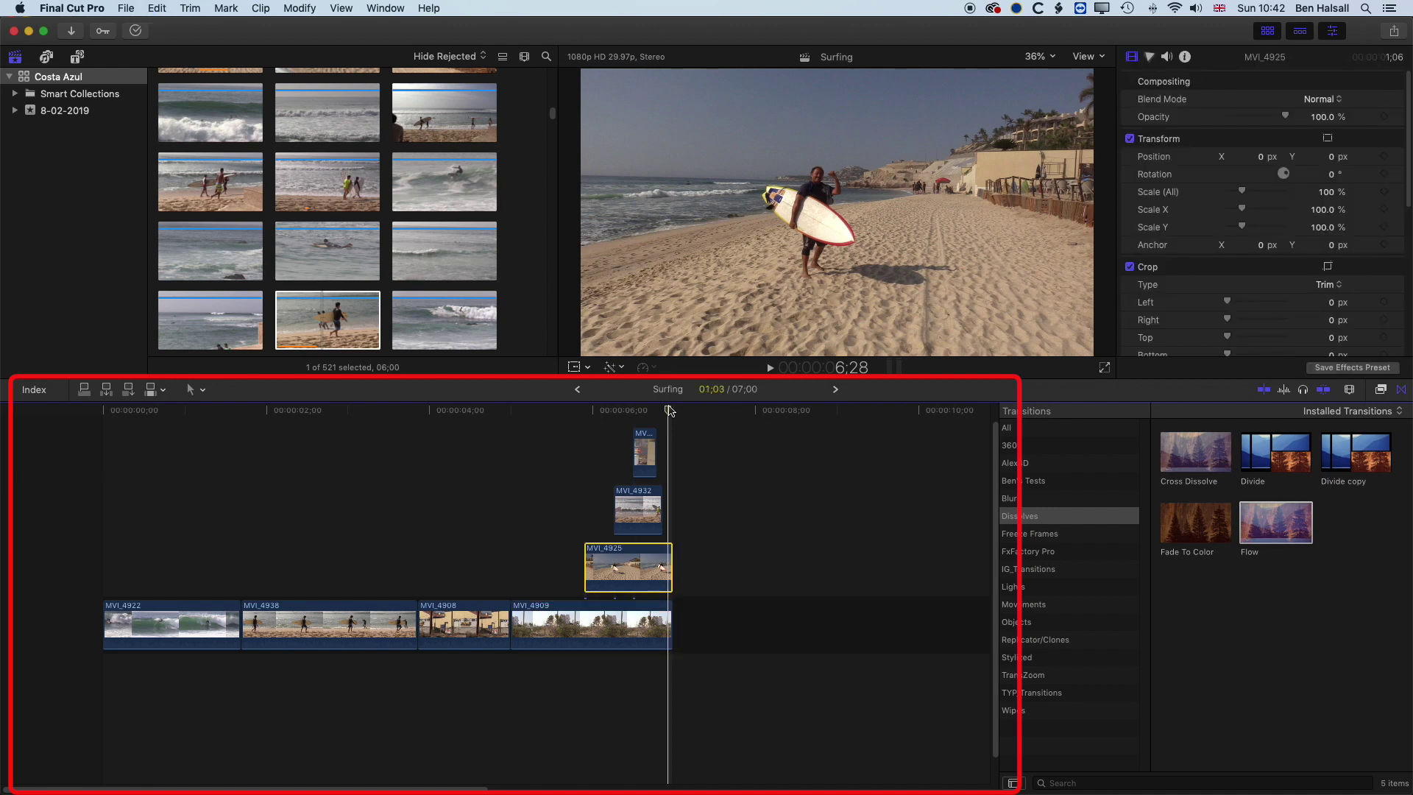
pyautogui.press('Delete')
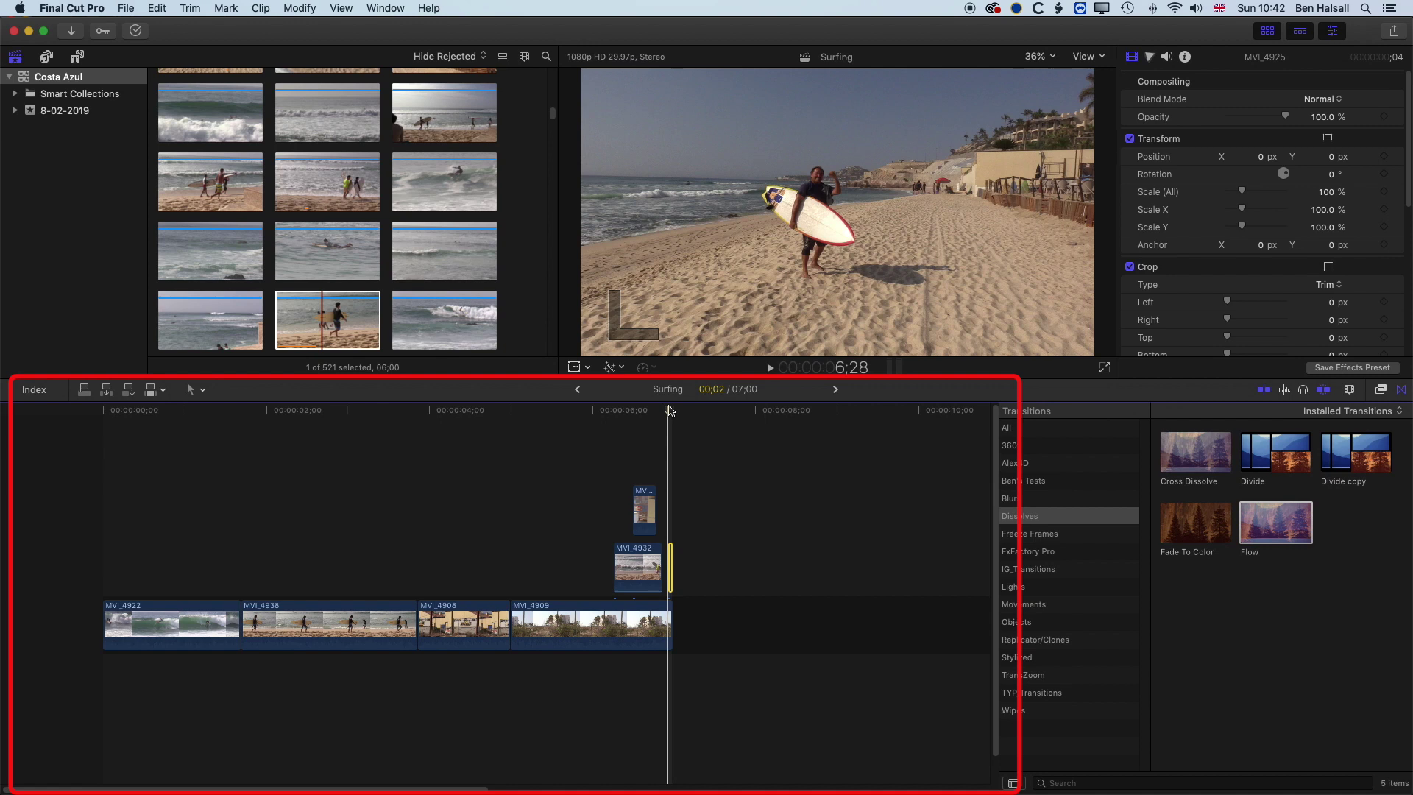
pyautogui.press('super+z')
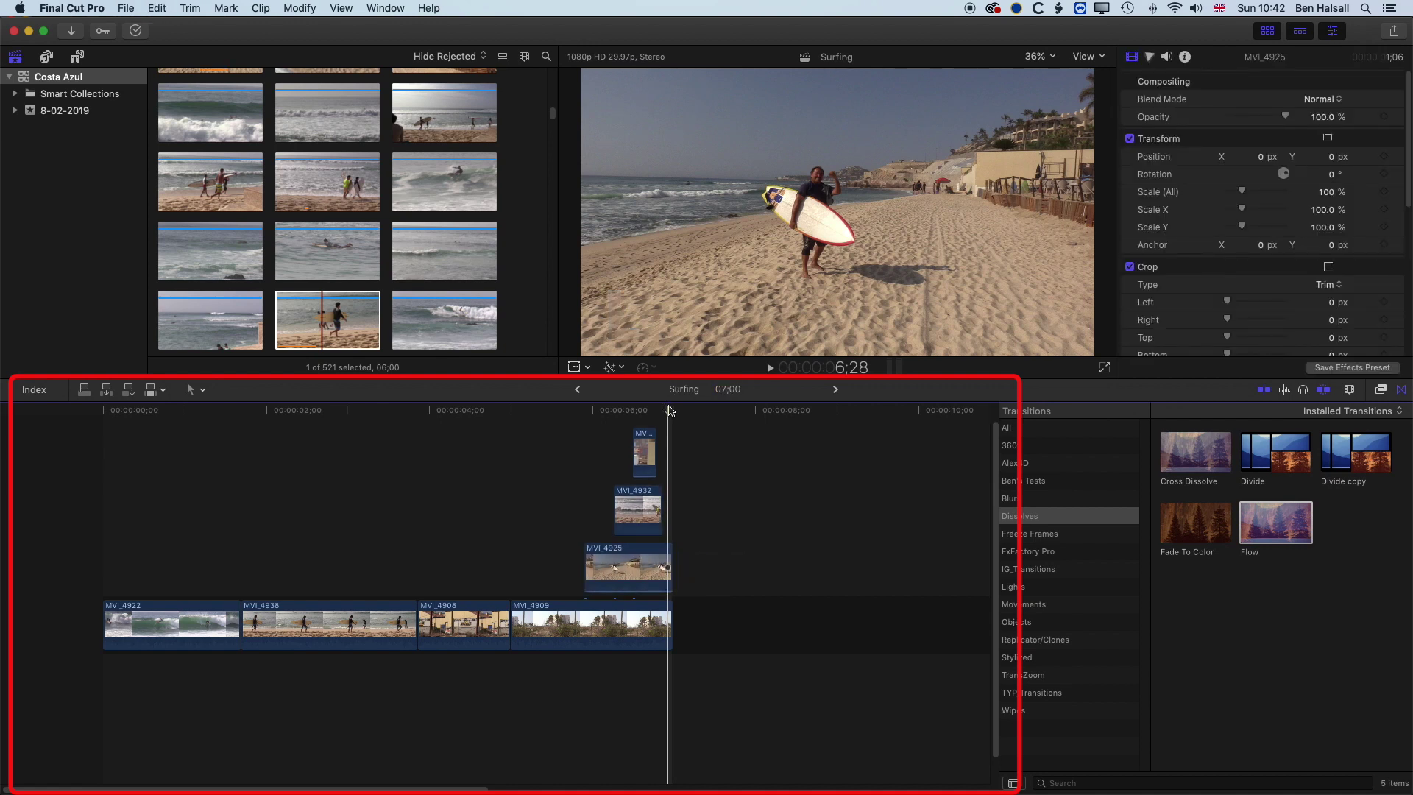
# Select MVI_4925 above the main storyline clip and trim its end to the playhead at 6:28
pyautogui.press('c')
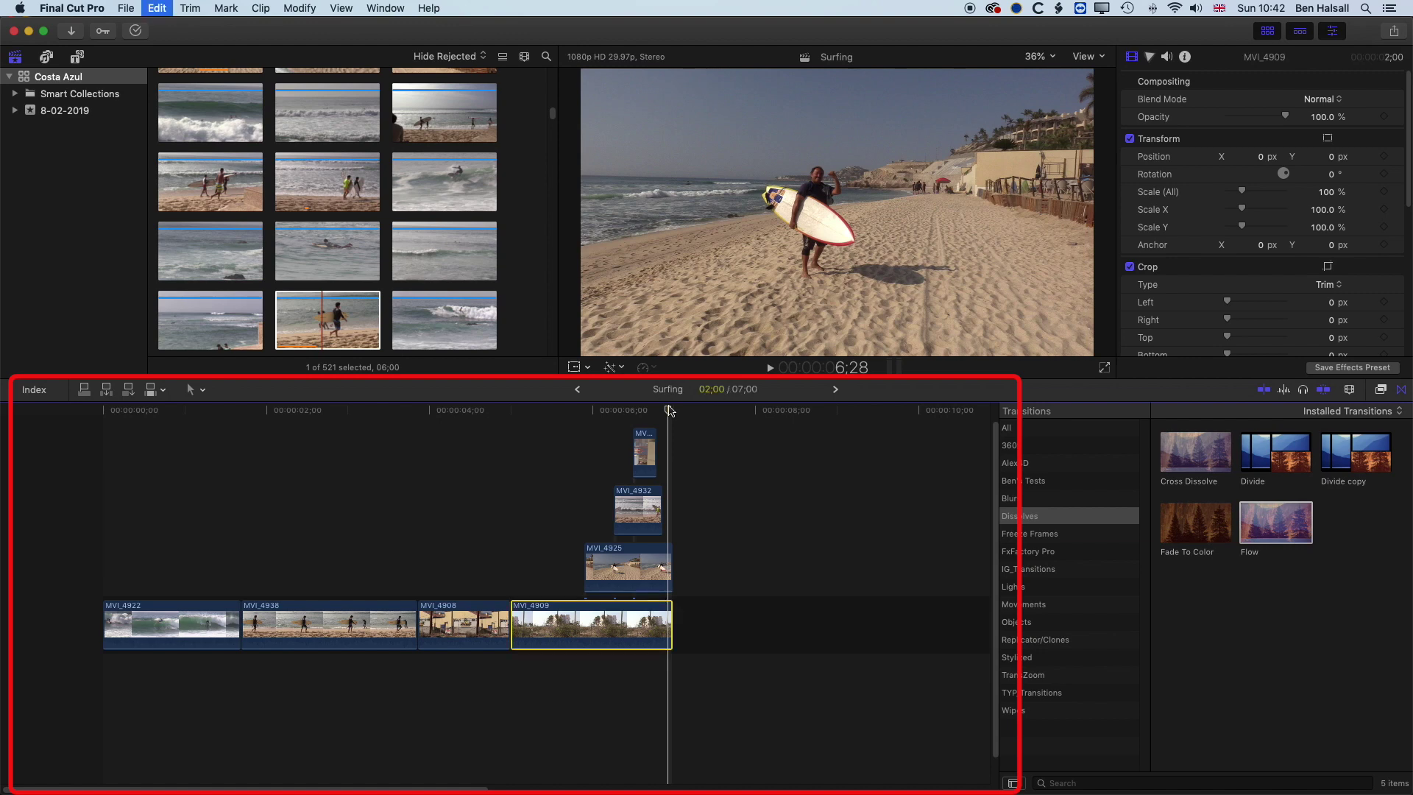
pyautogui.press('super+Up')
pyautogui.hotkey('alt', ']')
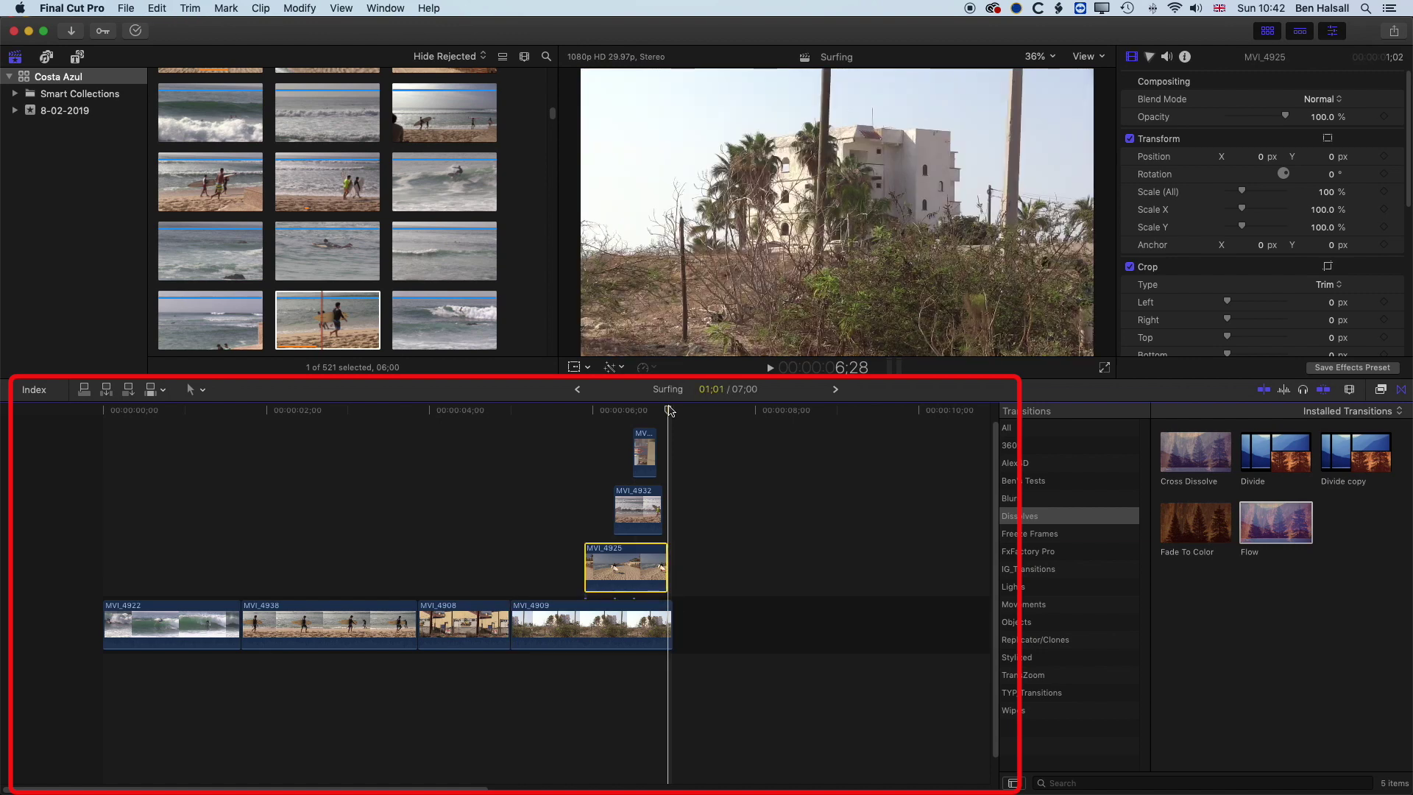
# Review the trimmed stack of clips by playing in both directions and stepping through frames, stopping the playhead at 6:15
pyautogui.press('j')
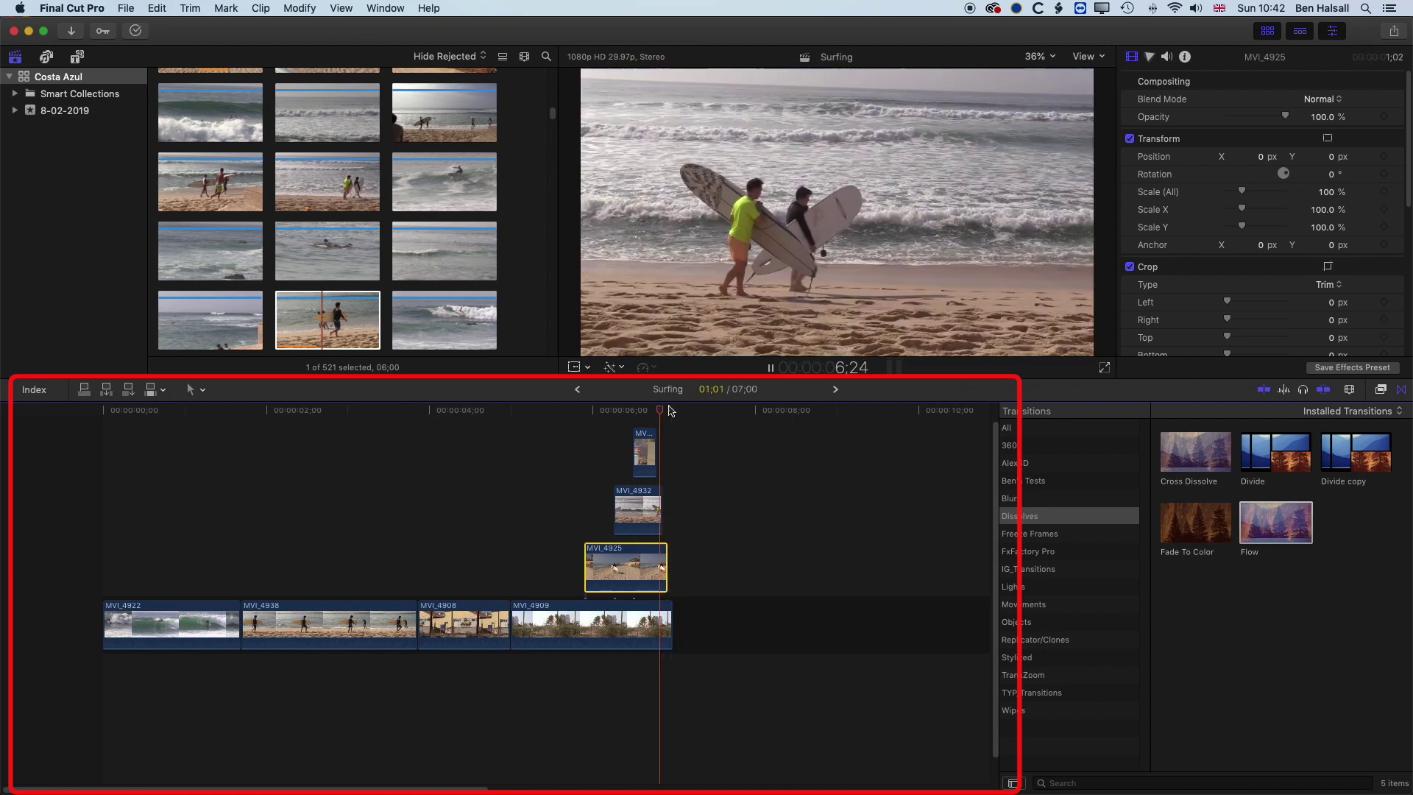
pyautogui.press('l')
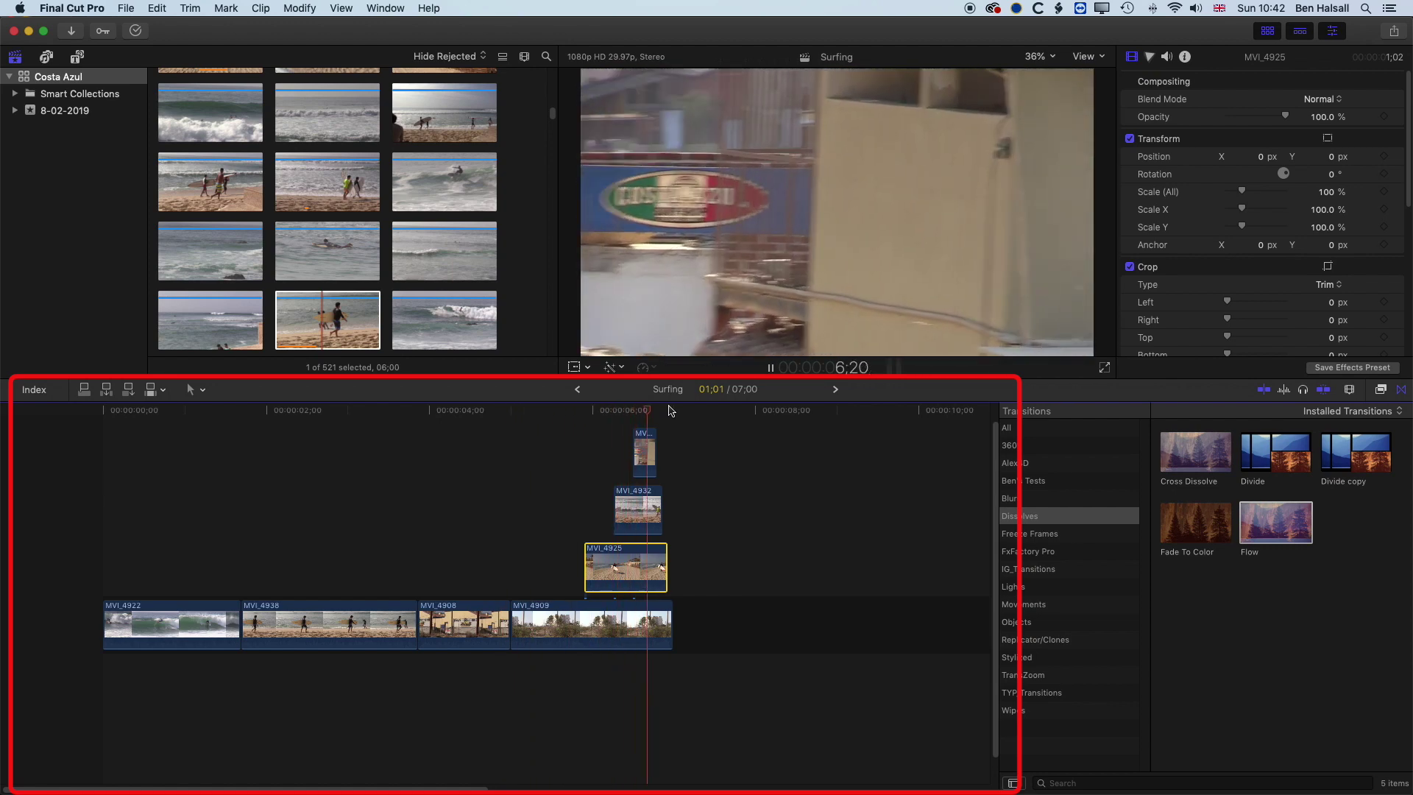
pyautogui.press('Left')
pyautogui.press('Left')
pyautogui.press('Left')
pyautogui.press('Left')
pyautogui.press('Left')
pyautogui.press('Left')
pyautogui.press('Left')
pyautogui.press('Left')
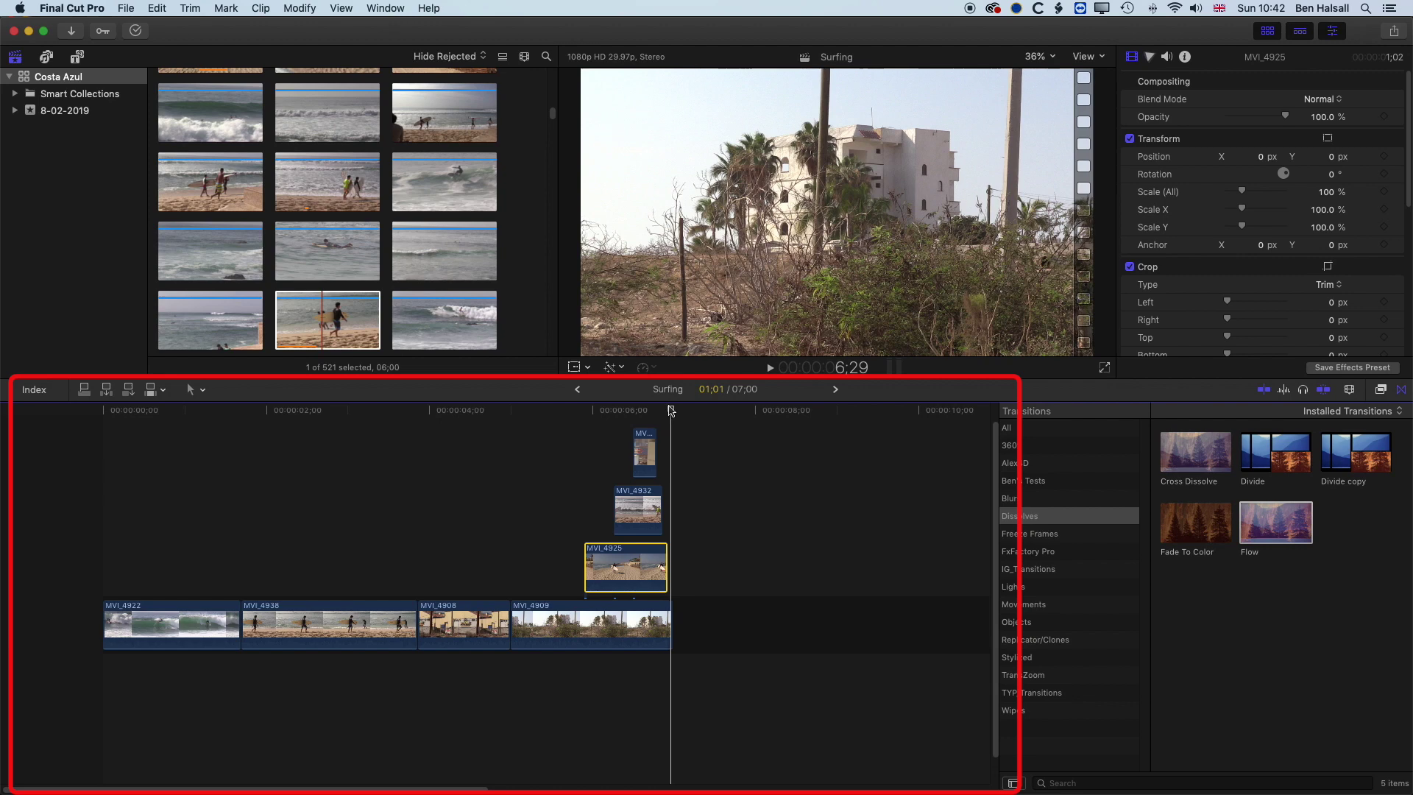
pyautogui.press('j')
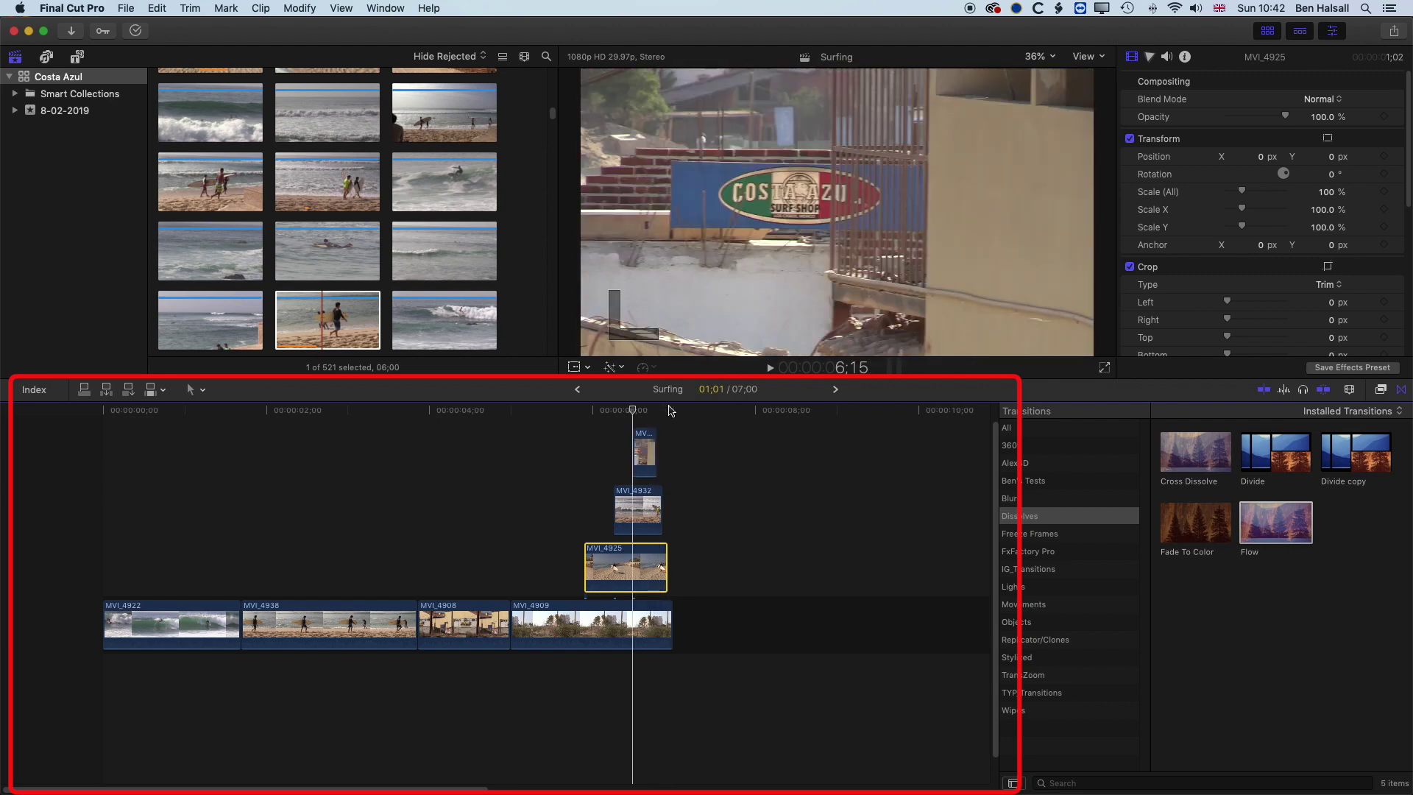
# Play the timeline, then jump between edit points around the stacked clips, stopping at the start of MVI_4932 at 6:08
pyautogui.press('l')
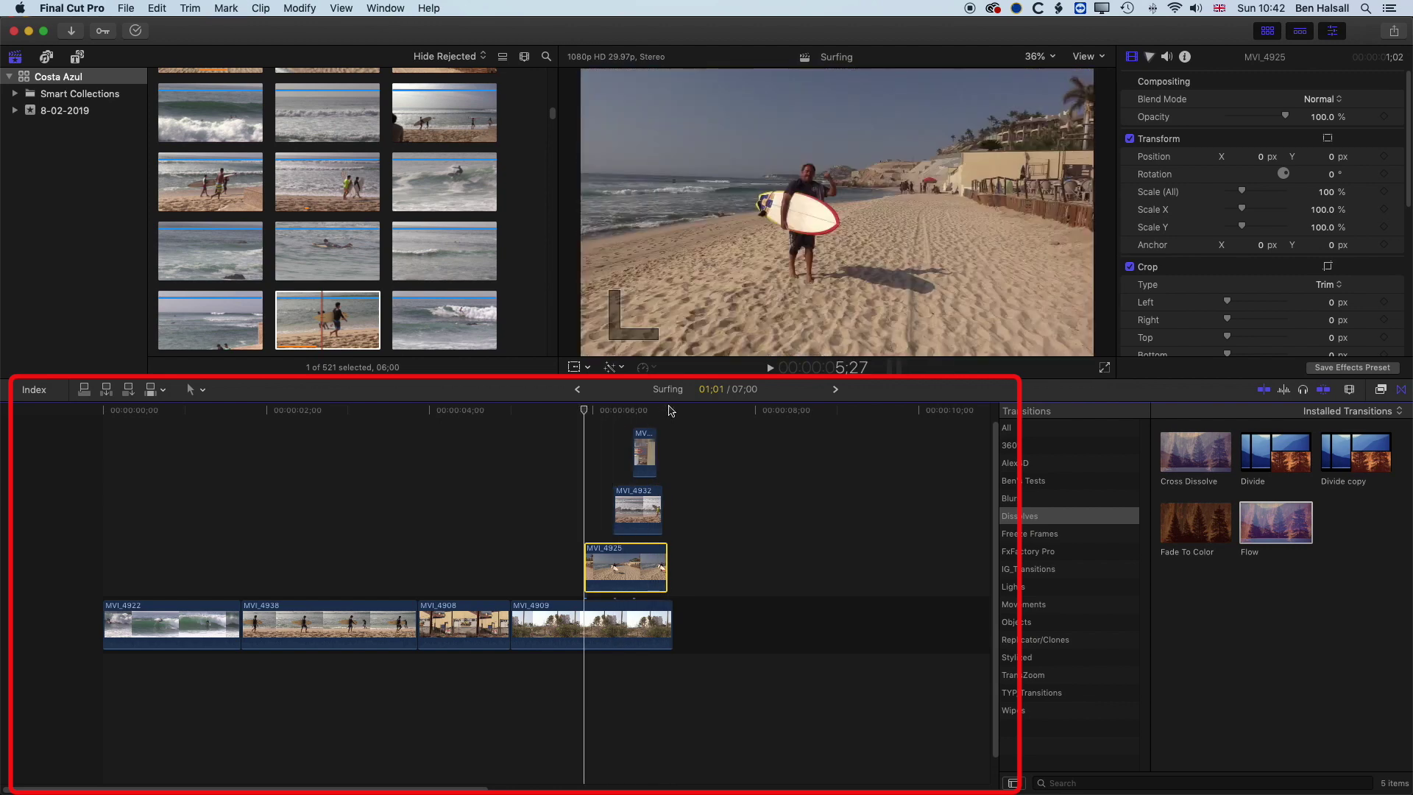
pyautogui.press('Up')
pyautogui.press('Up')
pyautogui.press('Down')
pyautogui.press('Down')
pyautogui.press('Down')
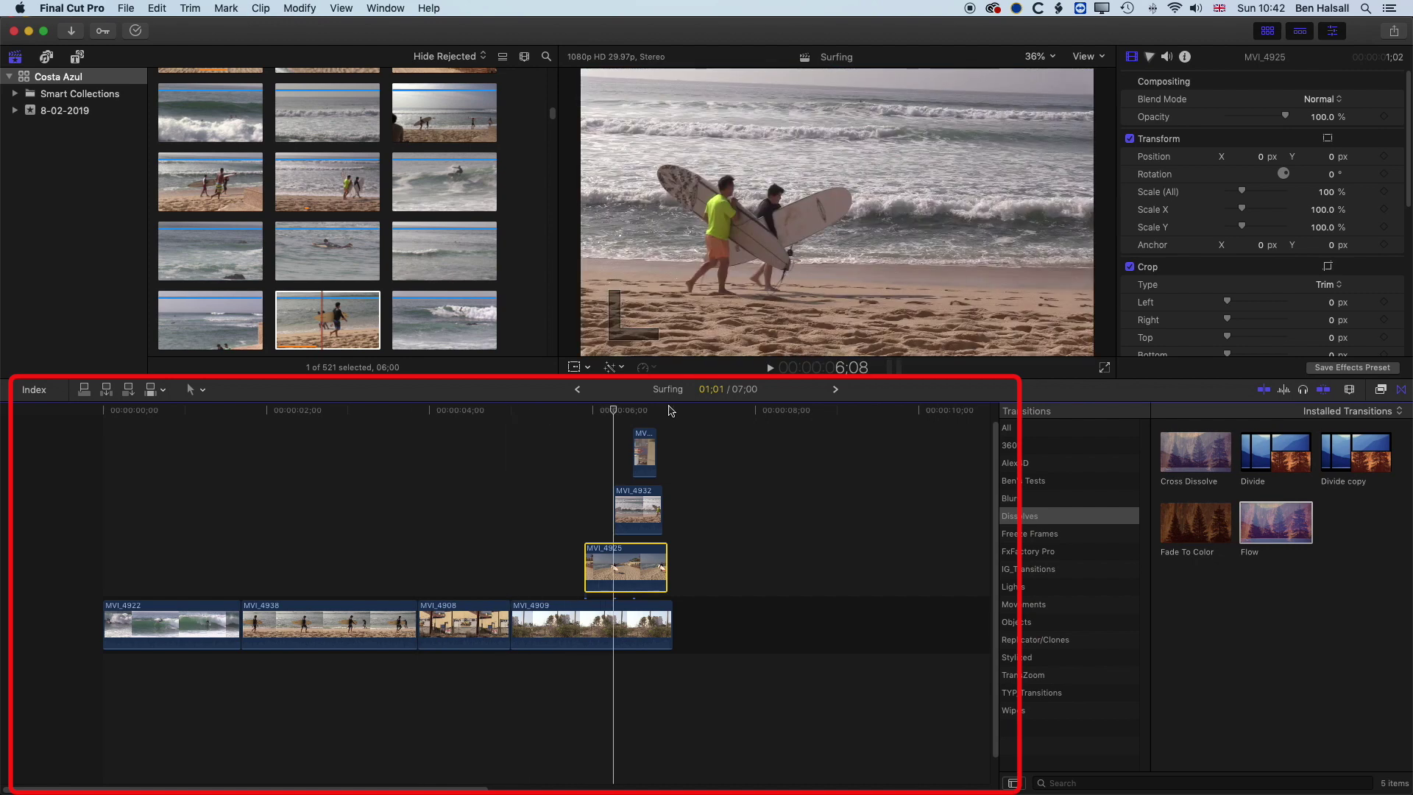
# Cycle the clip selection up and down the stacked layers, and jump the playhead back to the start of MVI_4908 at 3:26
pyautogui.press('super+Up')
pyautogui.press('super+Down')
pyautogui.press('super+Up')
pyautogui.press('super+Down')
pyautogui.hotkey('shift', 'i')
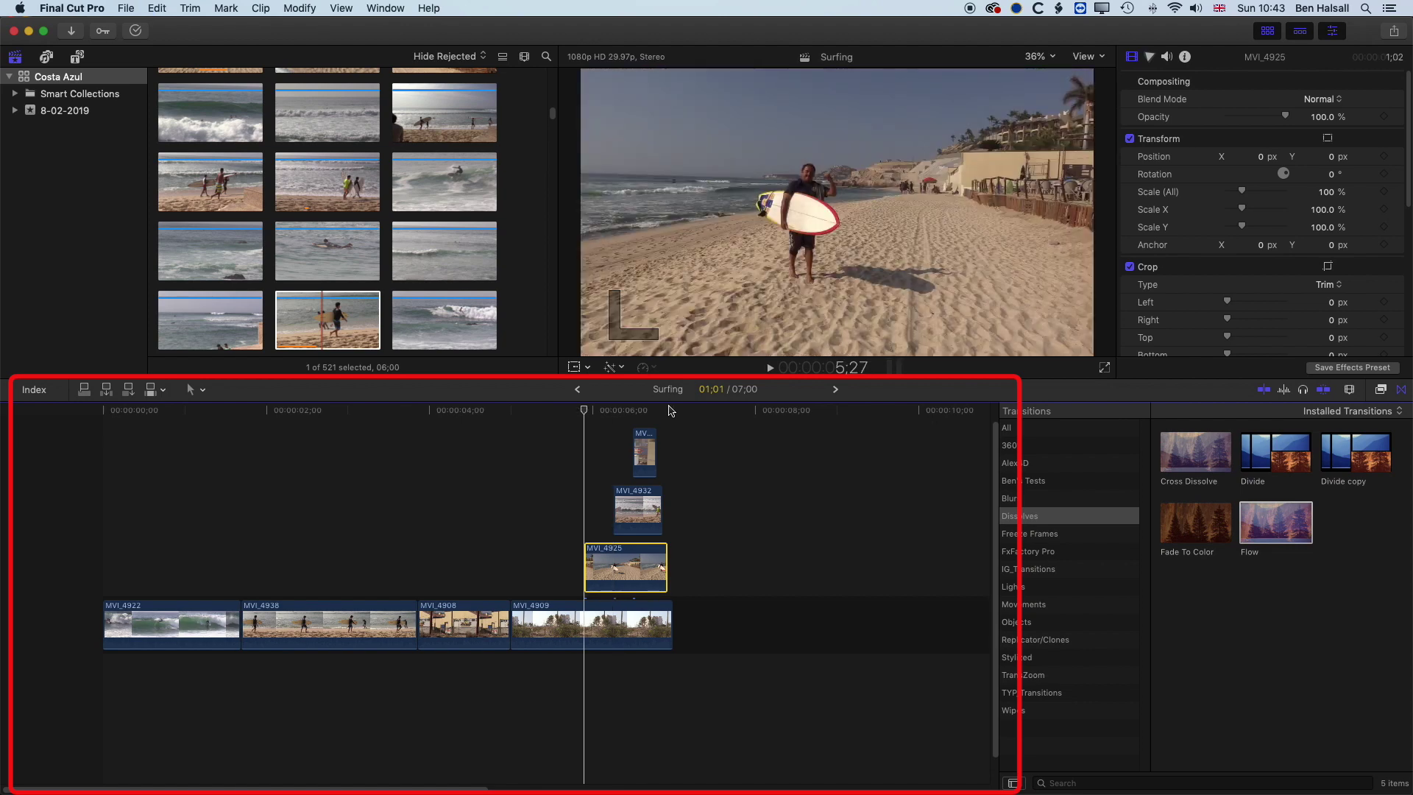
pyautogui.press('Up')
pyautogui.press('Up')
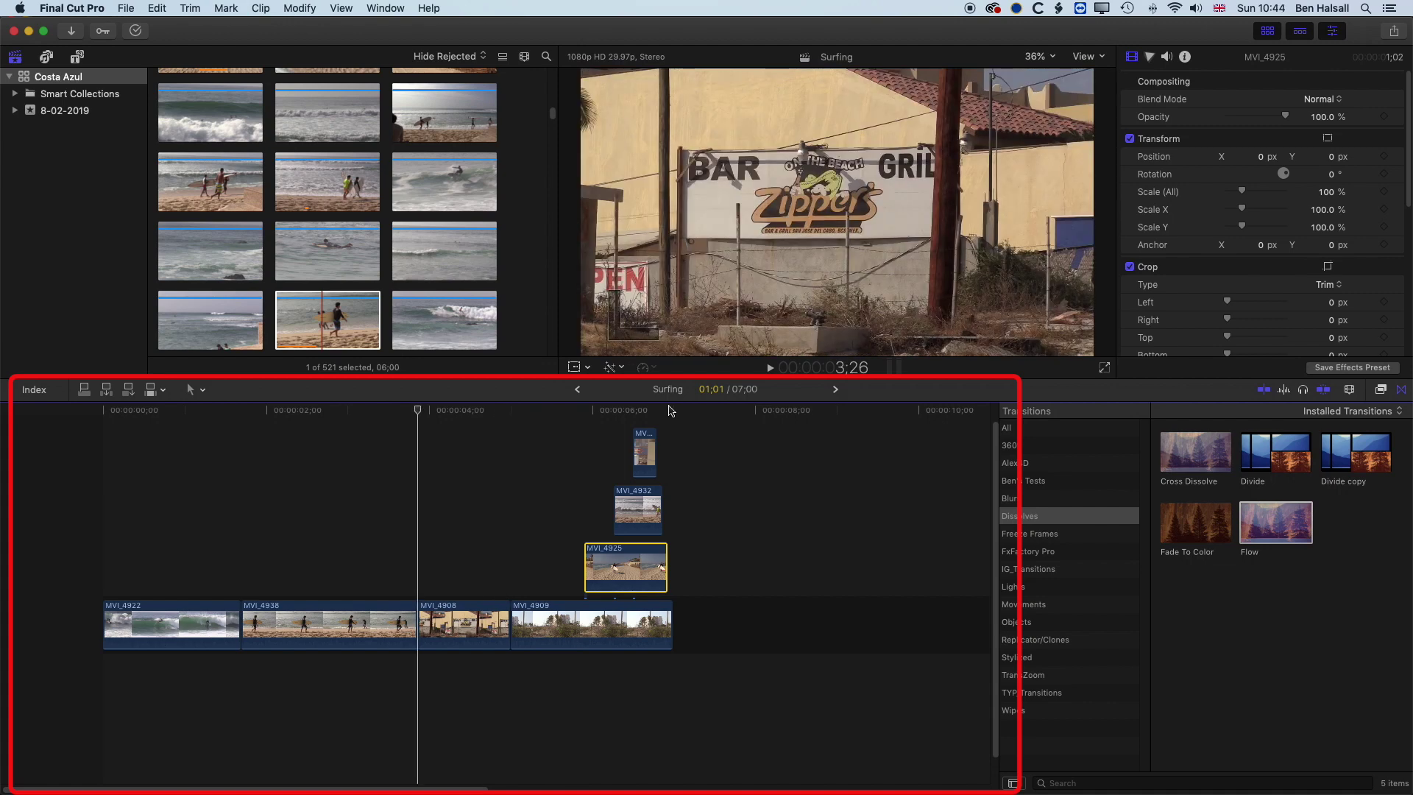
# Select MVI_4908 in the main storyline, compare with a range selection of it, then clear that and reselect it as a clip
pyautogui.press('super+Up')
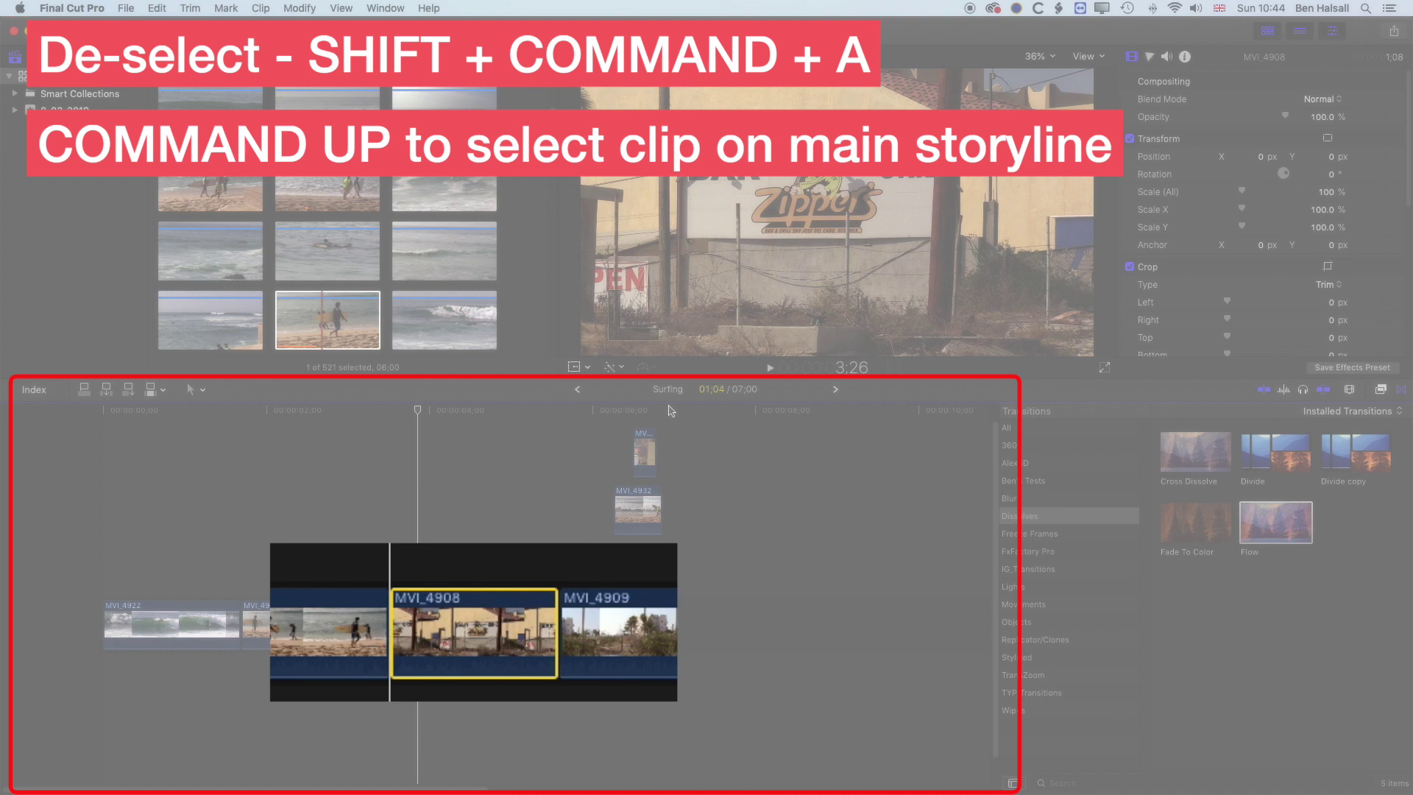
pyautogui.press('x')
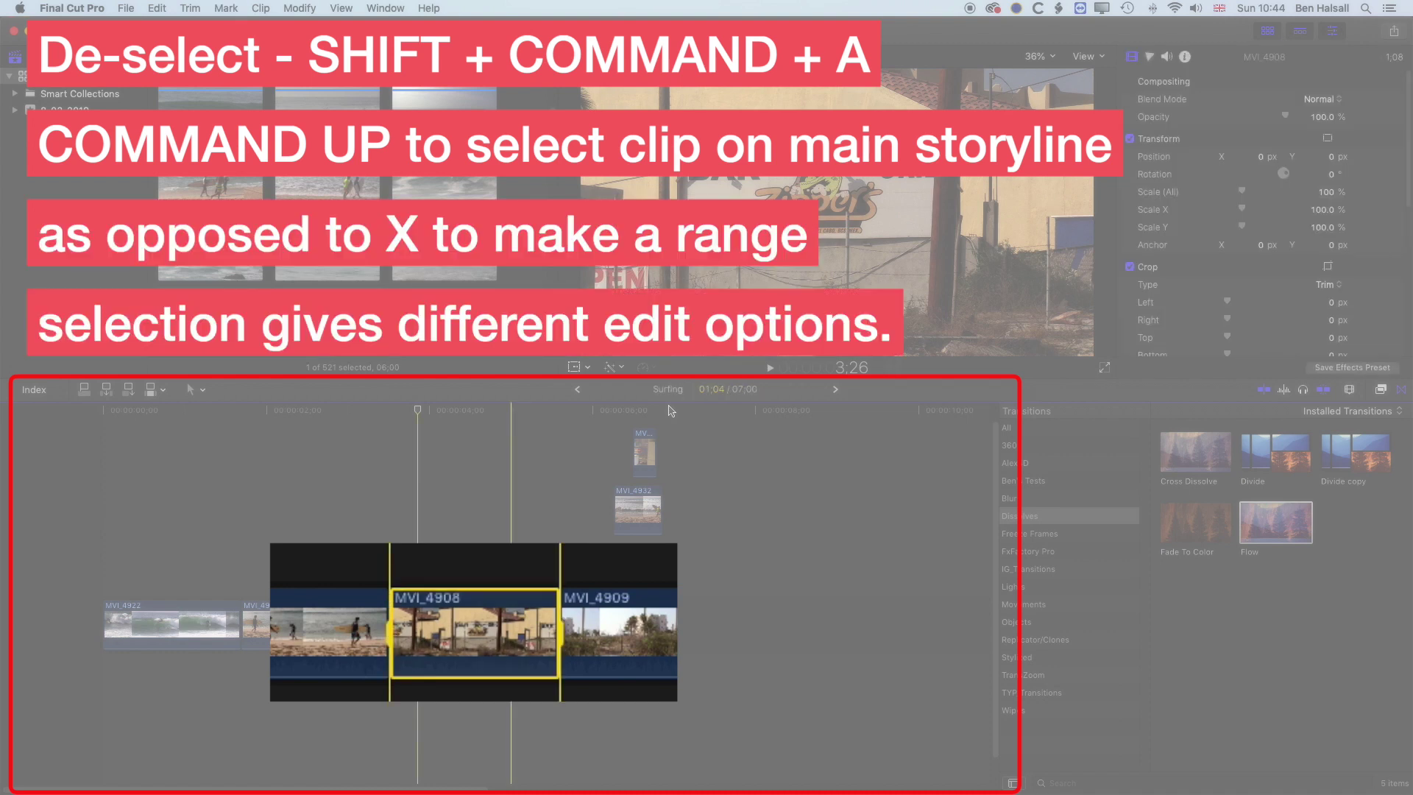
pyautogui.press('shift+super+a')
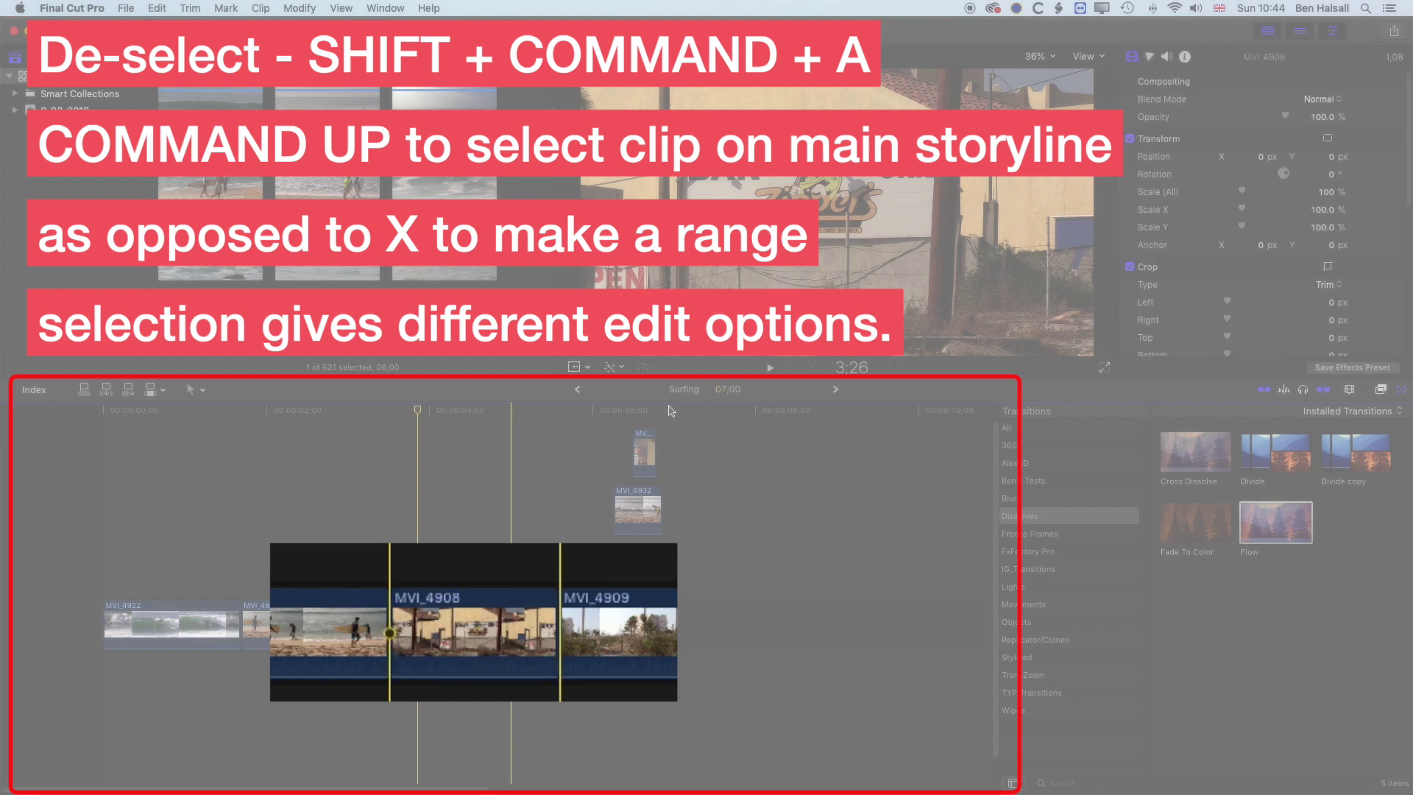
pyautogui.press('super+Up')
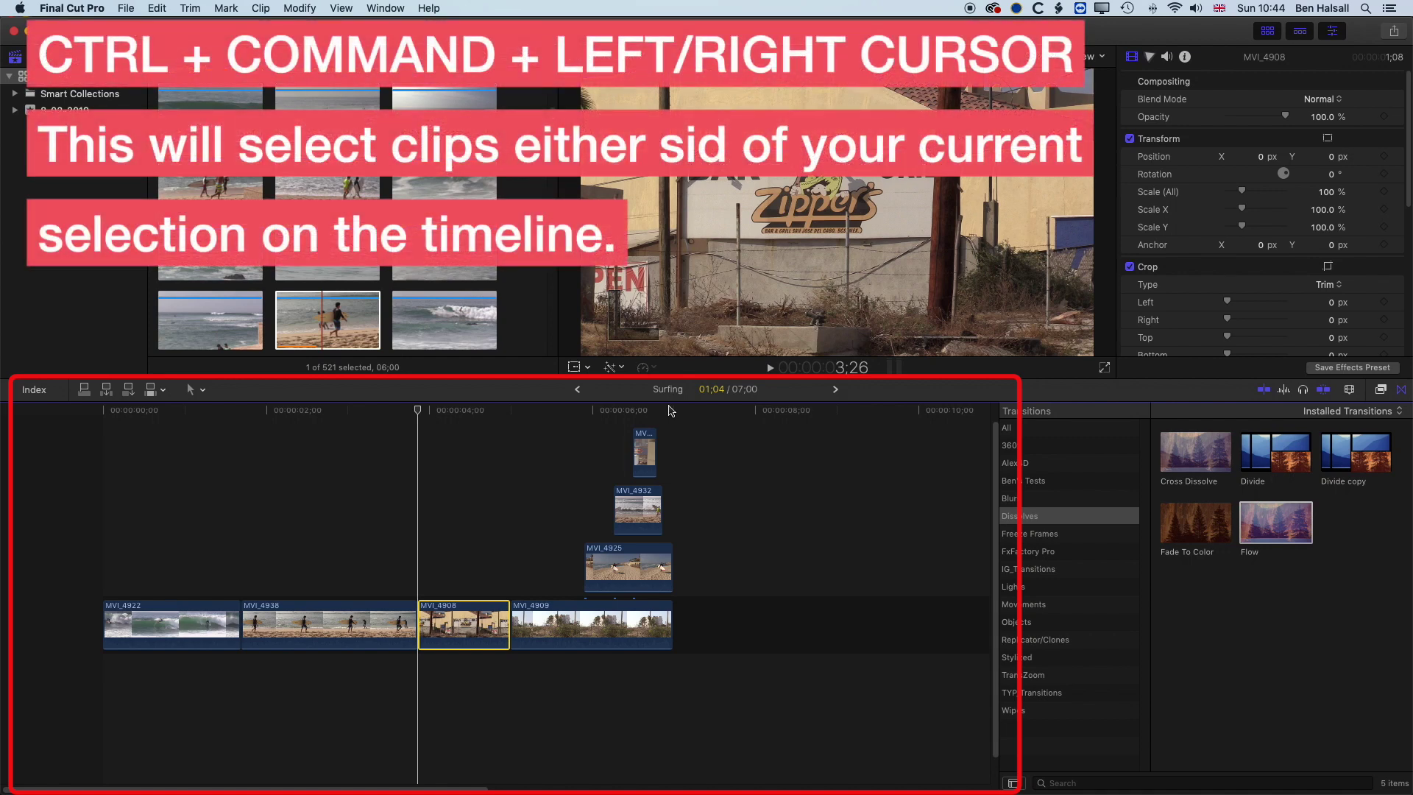
# Extend the selection to the adjacent clips MVI_4938 and MVI_4909, move the playhead between their edit points, and clear the selection
pyautogui.press('ctrl+super+Left')
pyautogui.press('ctrl+super+Right')
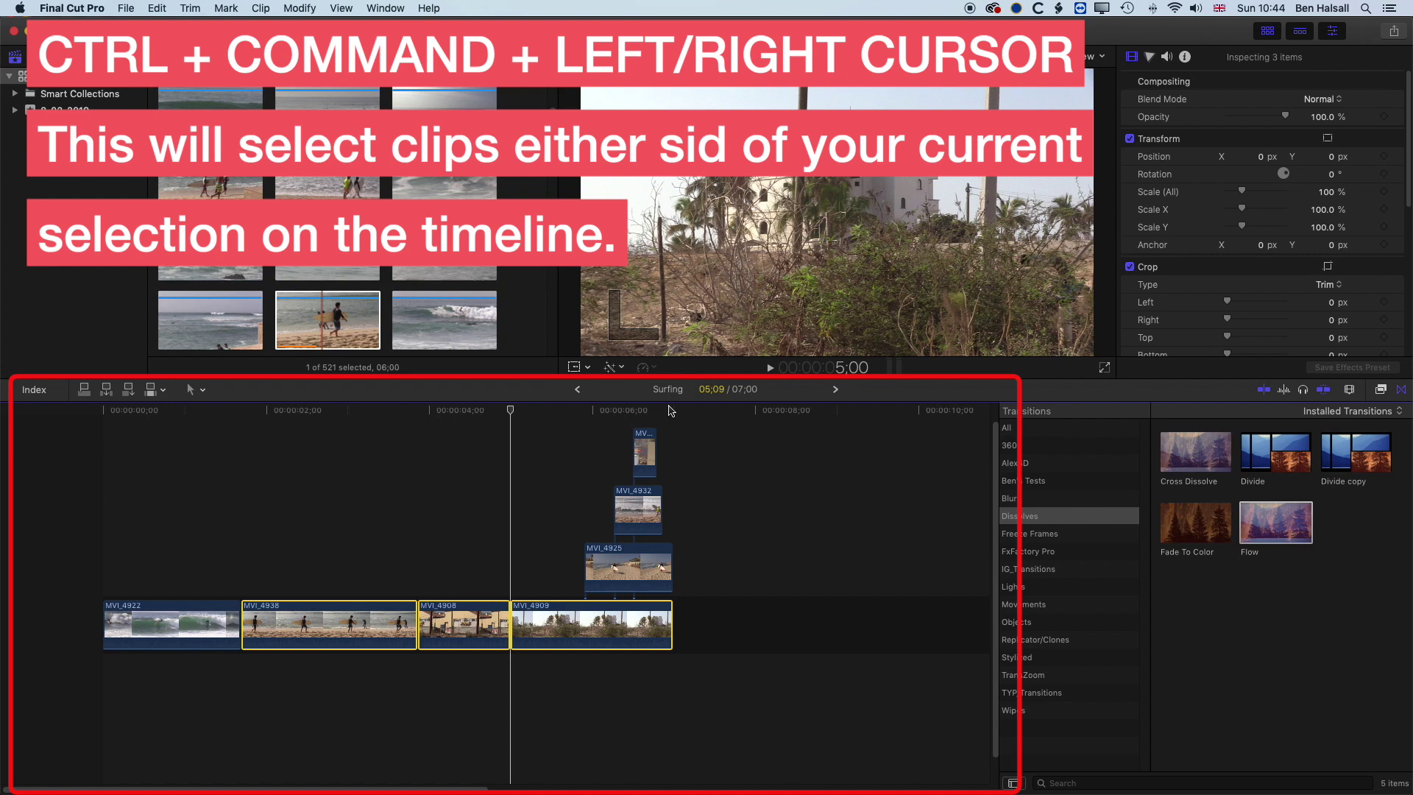
pyautogui.press('Up')
pyautogui.press('Down')
pyautogui.press('Down')
pyautogui.press('Up')
pyautogui.press('Up')
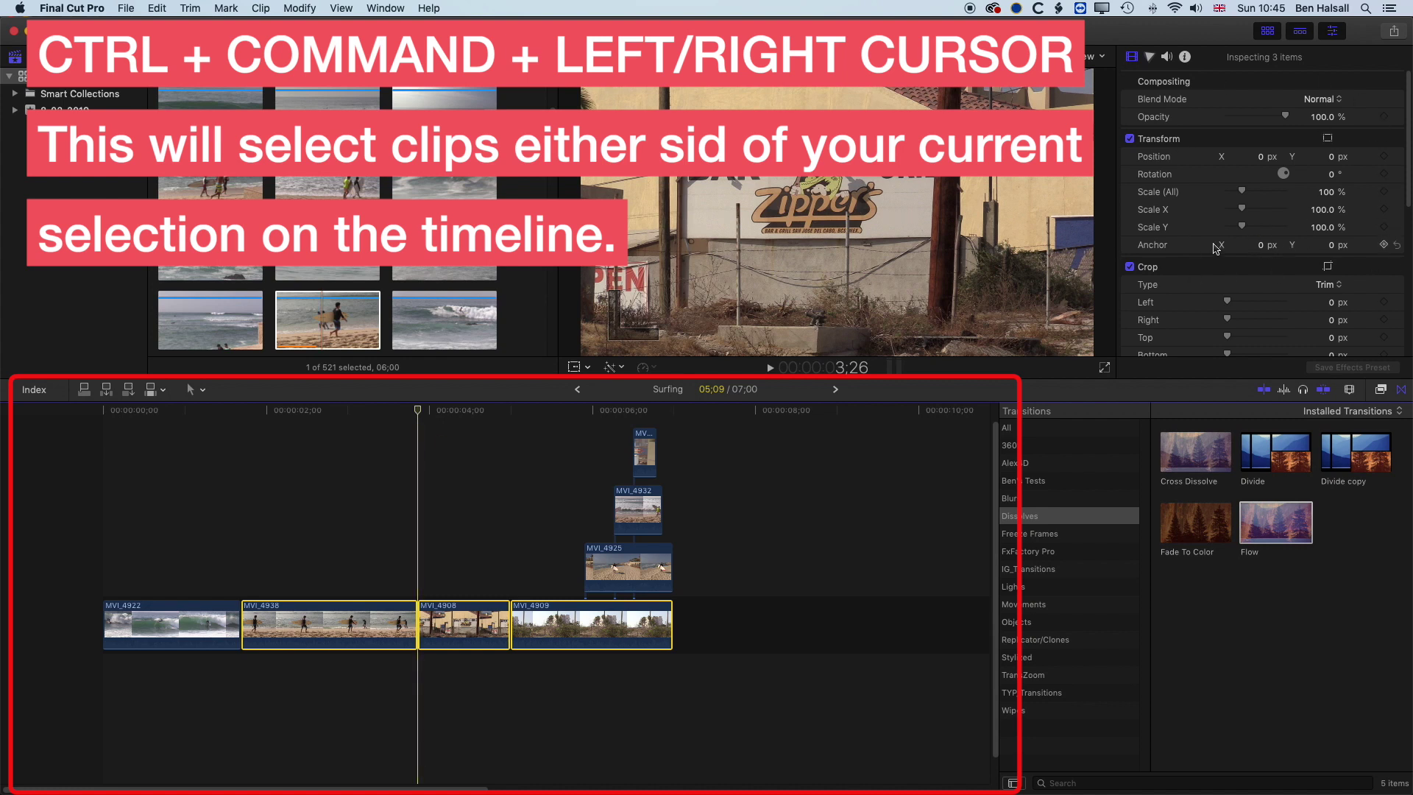
pyautogui.press('ctrl+super+Right')
pyautogui.press('shift+super+a')
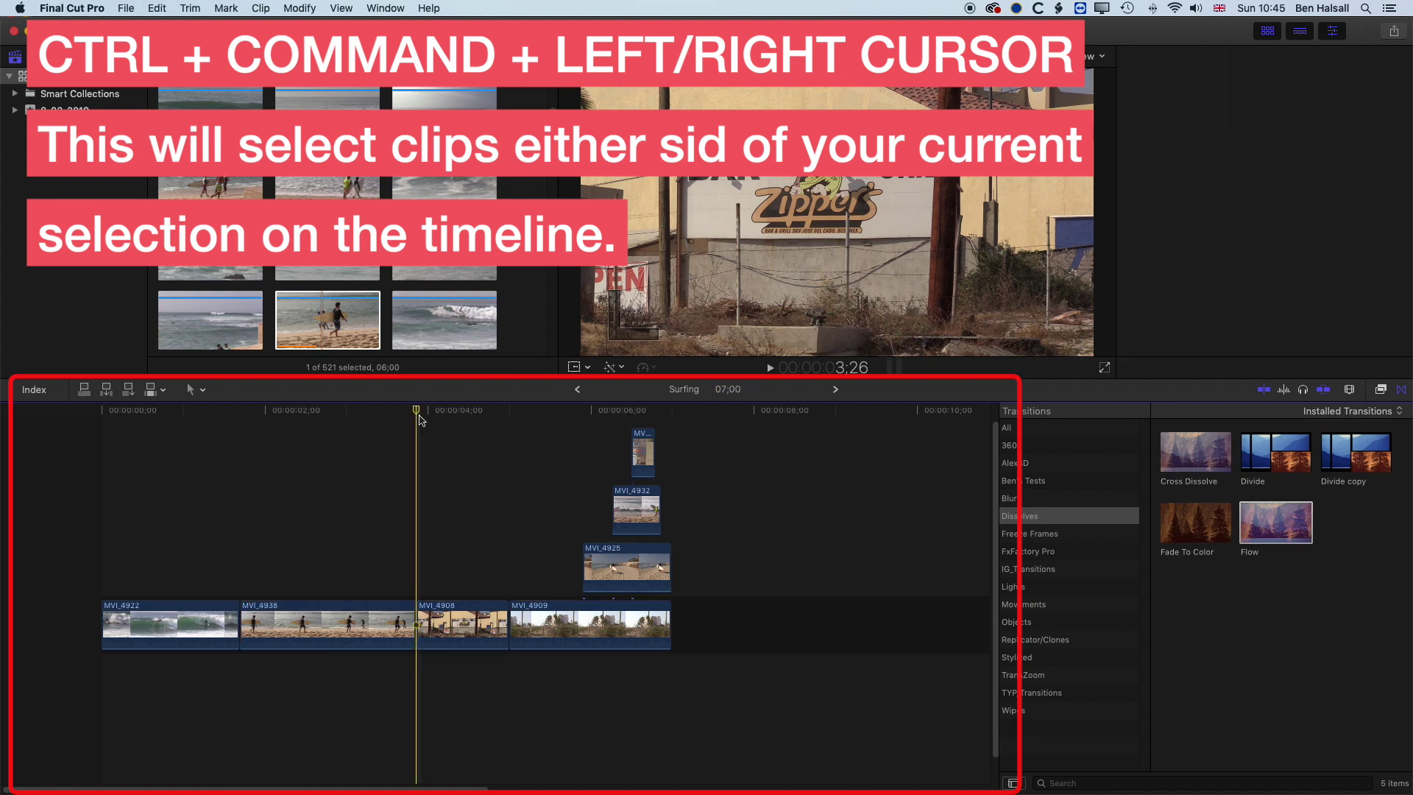
# Select MVI_4908 at 3:26, extend the selection to all four main storyline clips, and clear it
pyautogui.press('c')
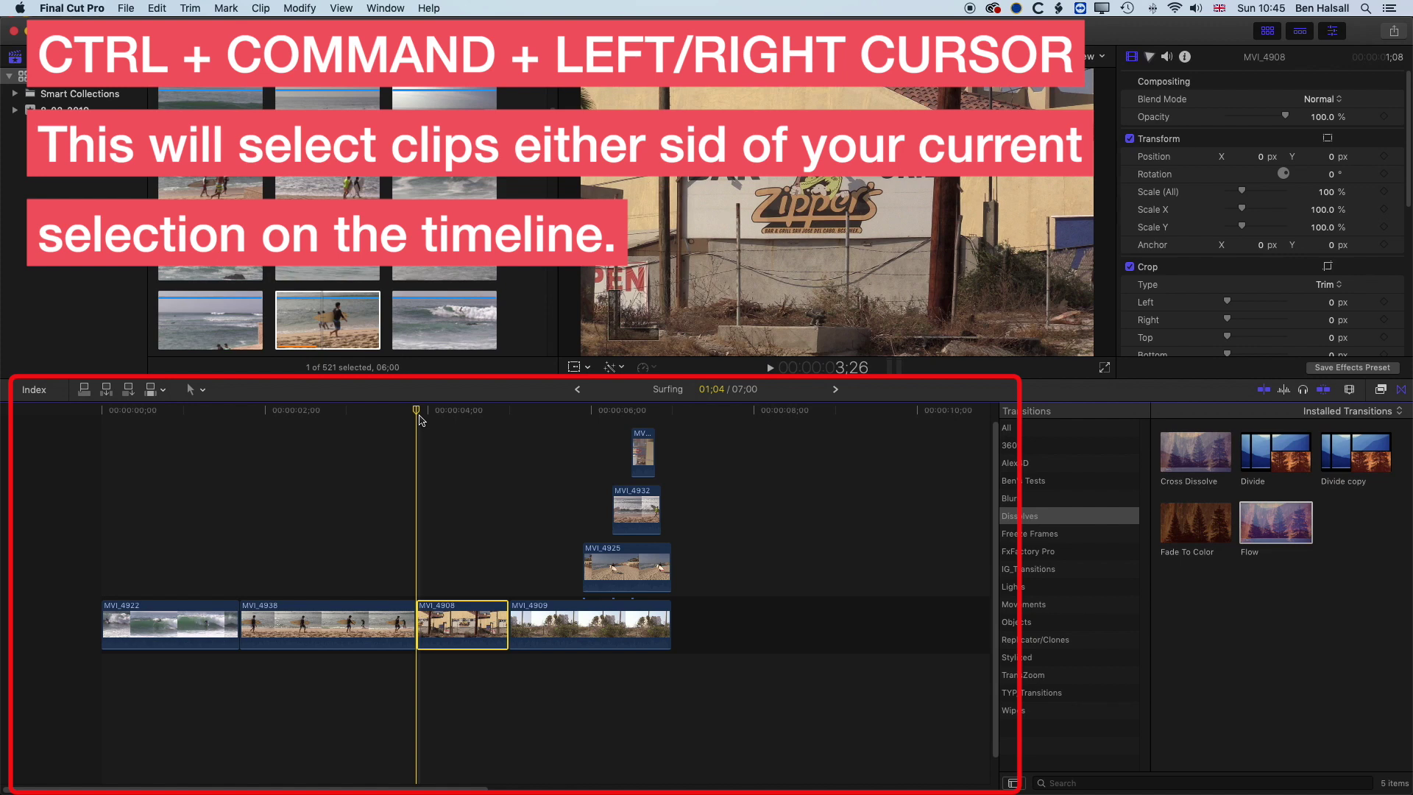
pyautogui.press('ctrl+super+Left')
pyautogui.press('ctrl+super+Right')
pyautogui.press('ctrl+super+Left')
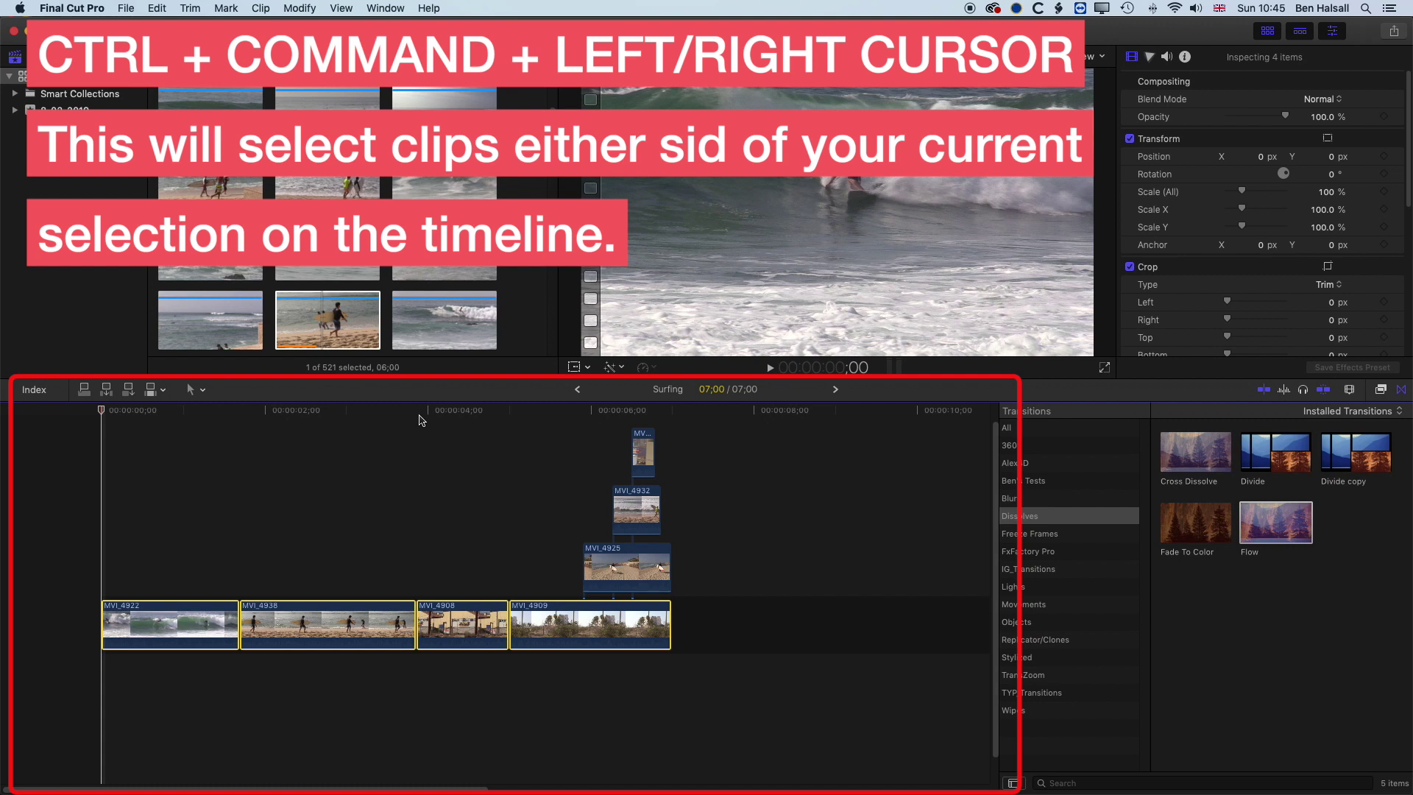
pyautogui.click(419, 420)
pyautogui.press('space')
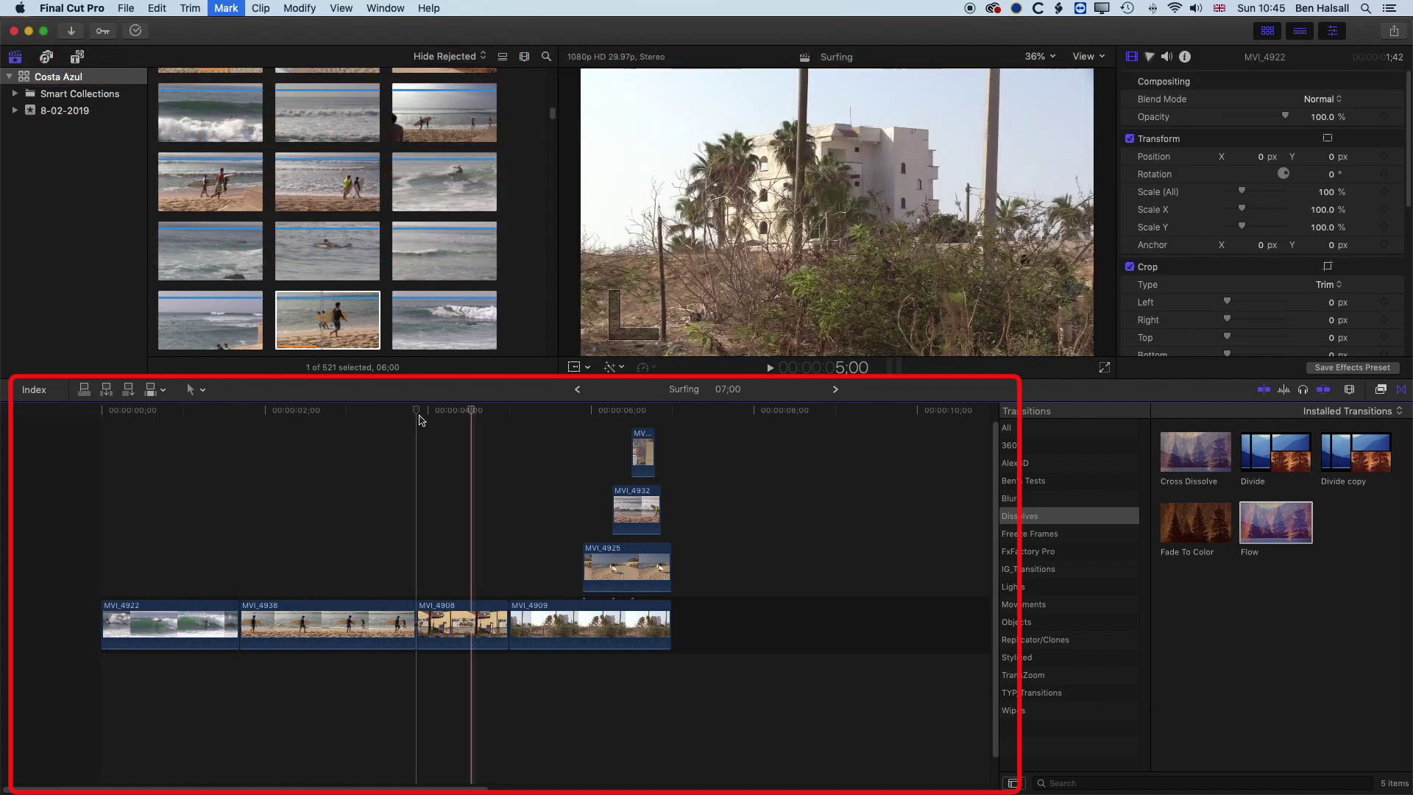
# Move the playhead to the start of MVI_4925 at 5:27 and select that clip above the main storyline
pyautogui.press('Down')
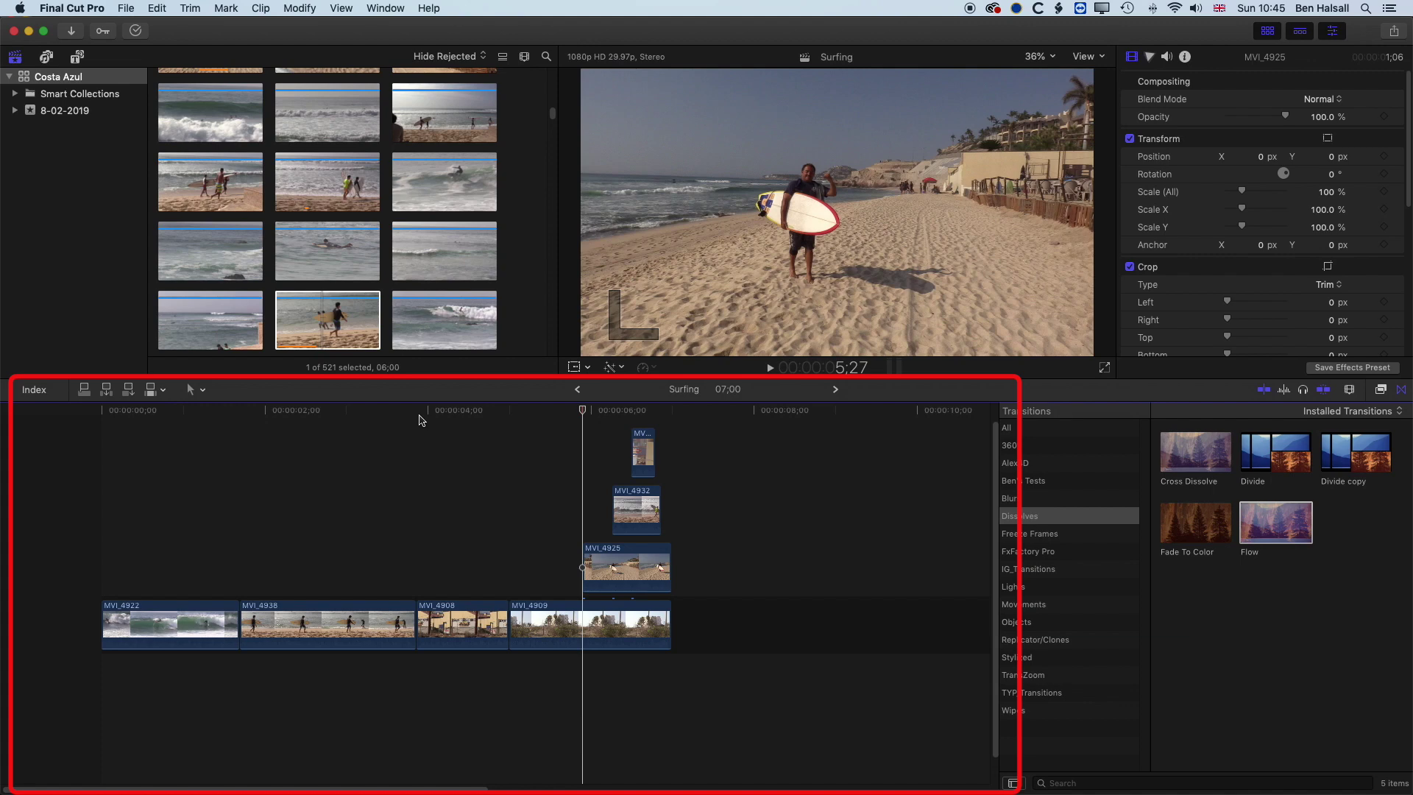
pyautogui.press('c')
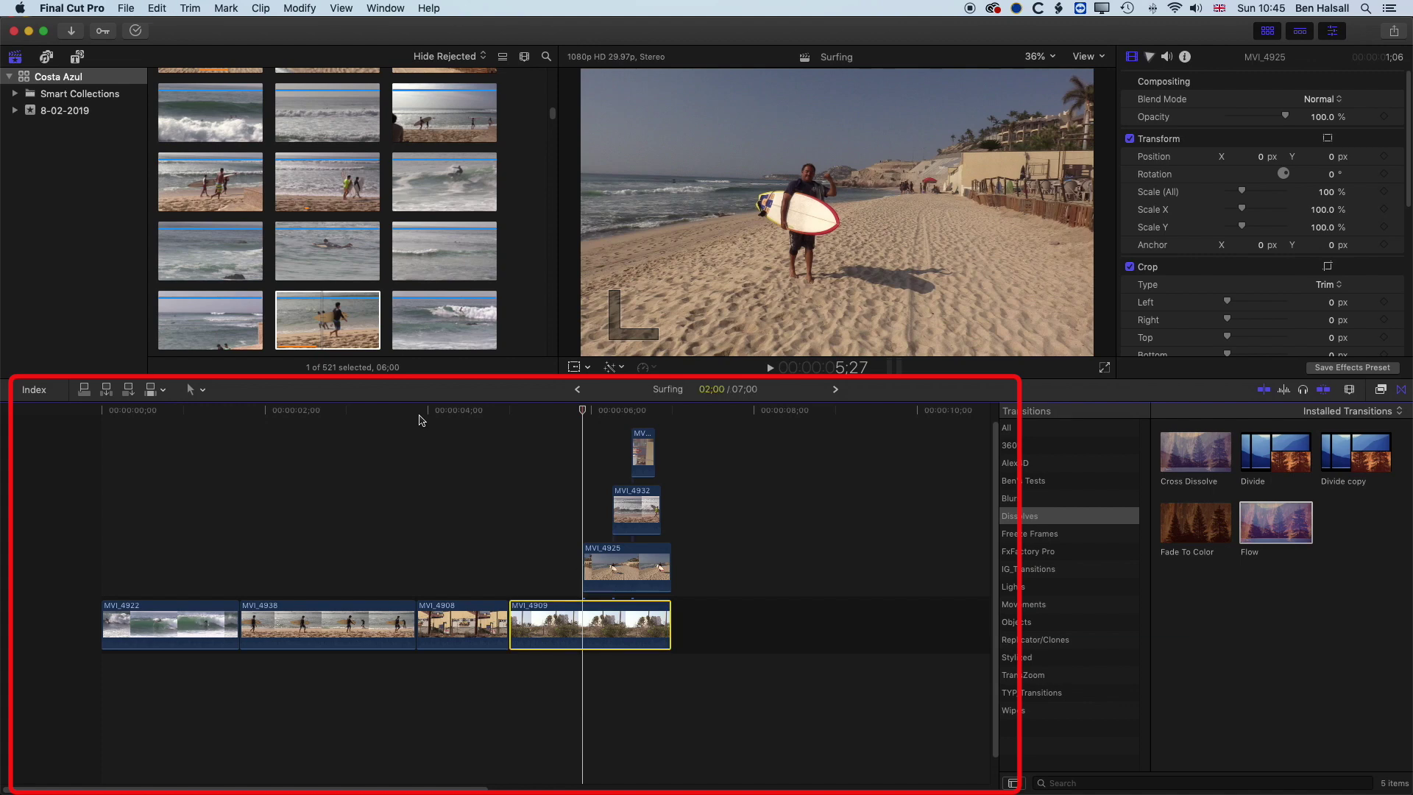
pyautogui.press('super+Up')
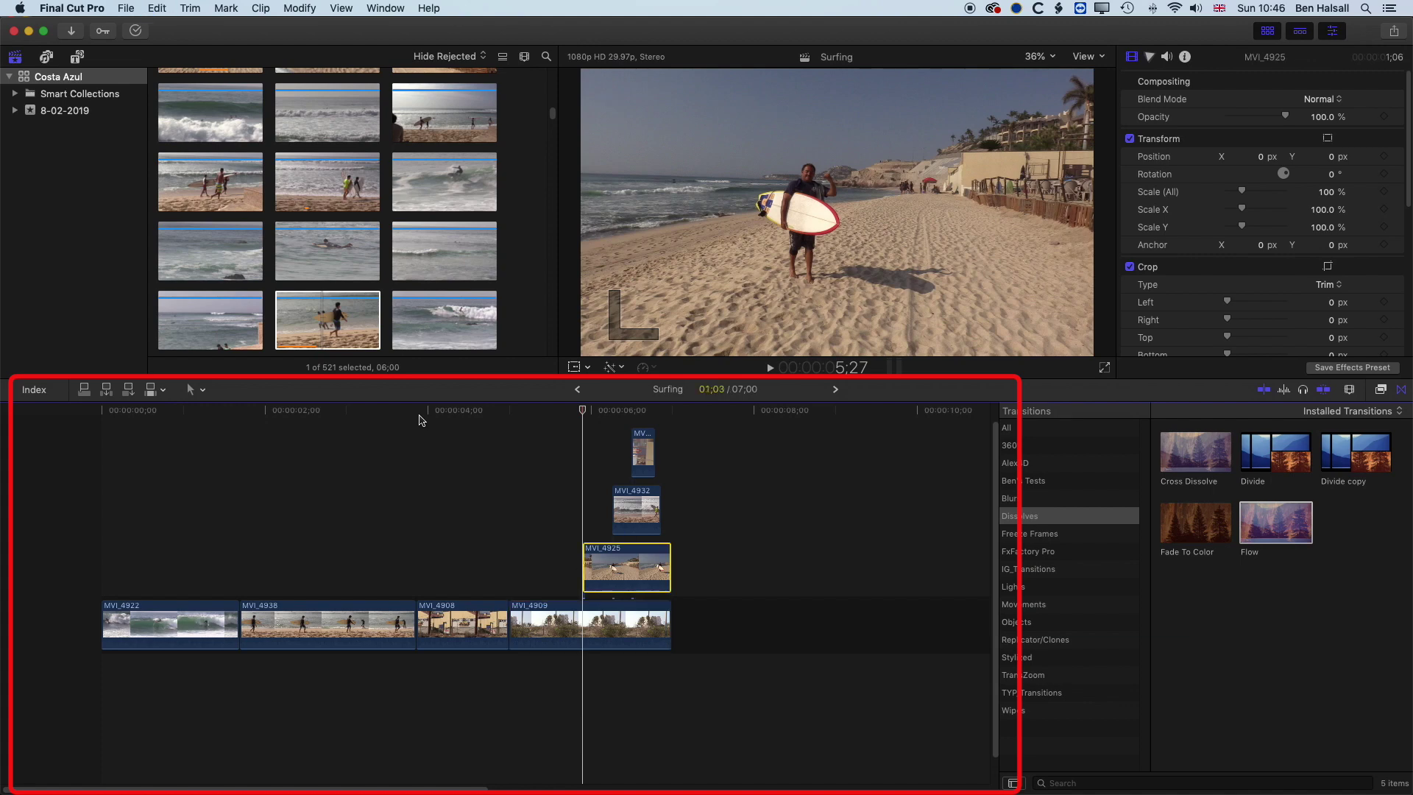
# Disable and re-enable the selected MVI_4925 clip several times, leaving it enabled
pyautogui.press('v')
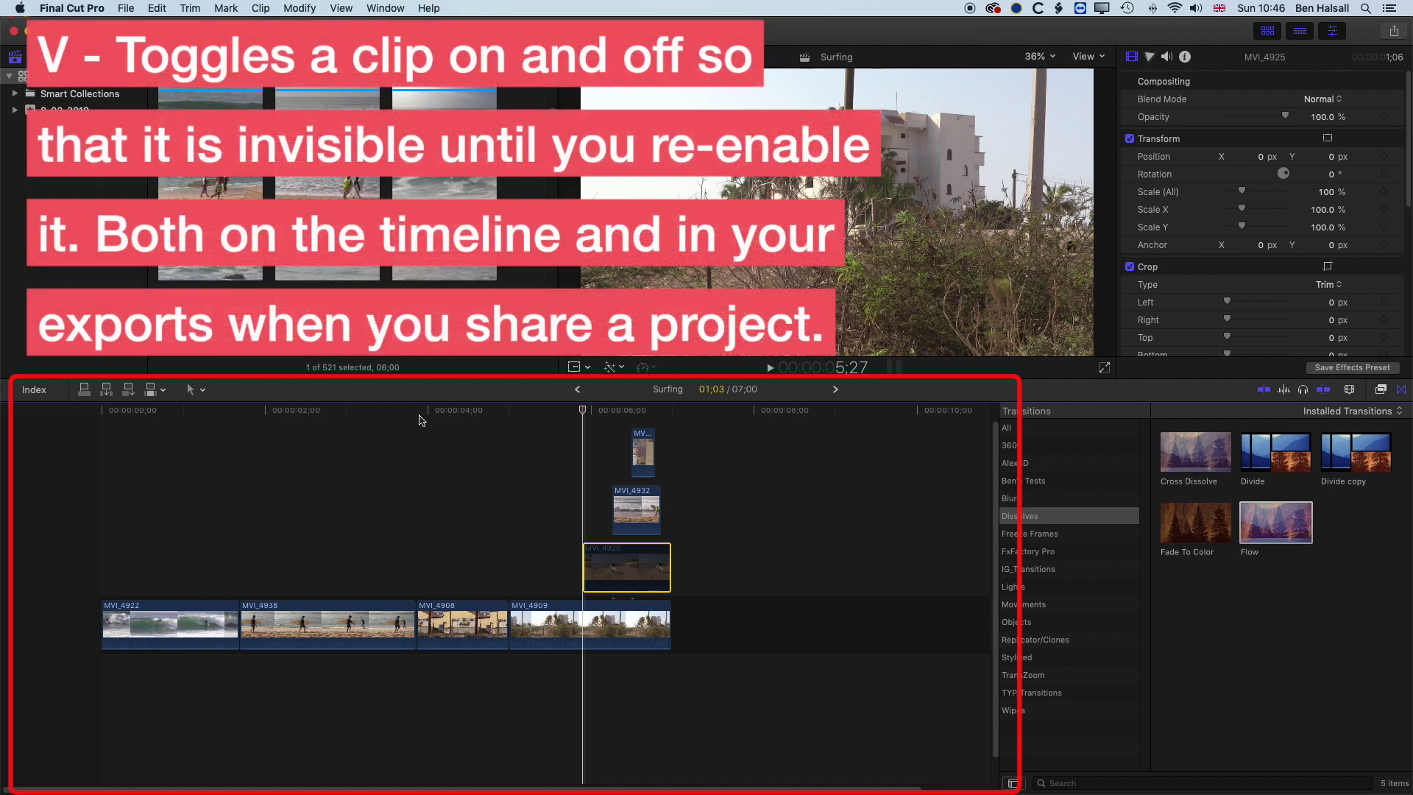
pyautogui.press('v')
pyautogui.press('v')
pyautogui.press('v')
pyautogui.press('v')
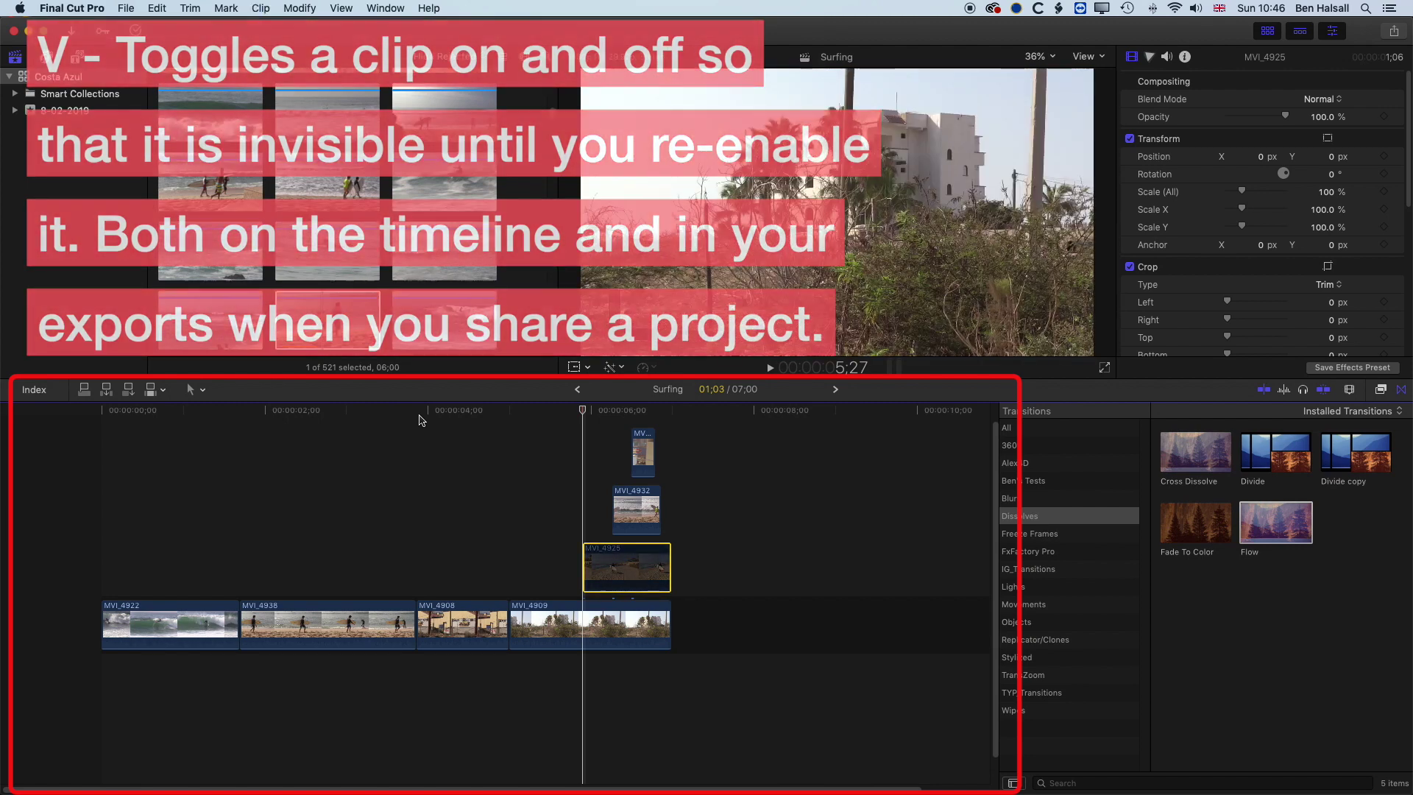
pyautogui.press('v')
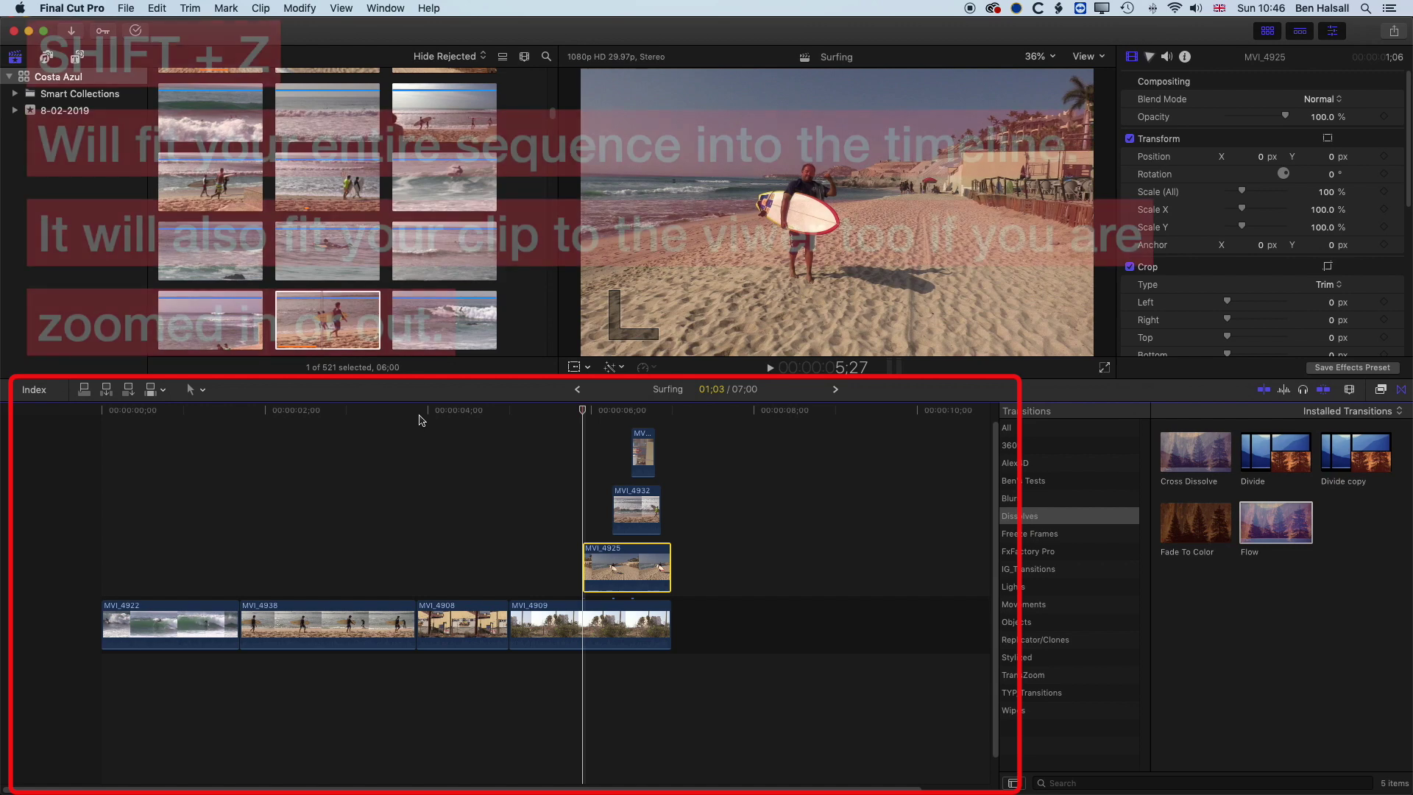
# Fit the entire sequence into the timeline, then zoom in and back out around the playhead at 5:27
pyautogui.hotkey('shift', 'z')
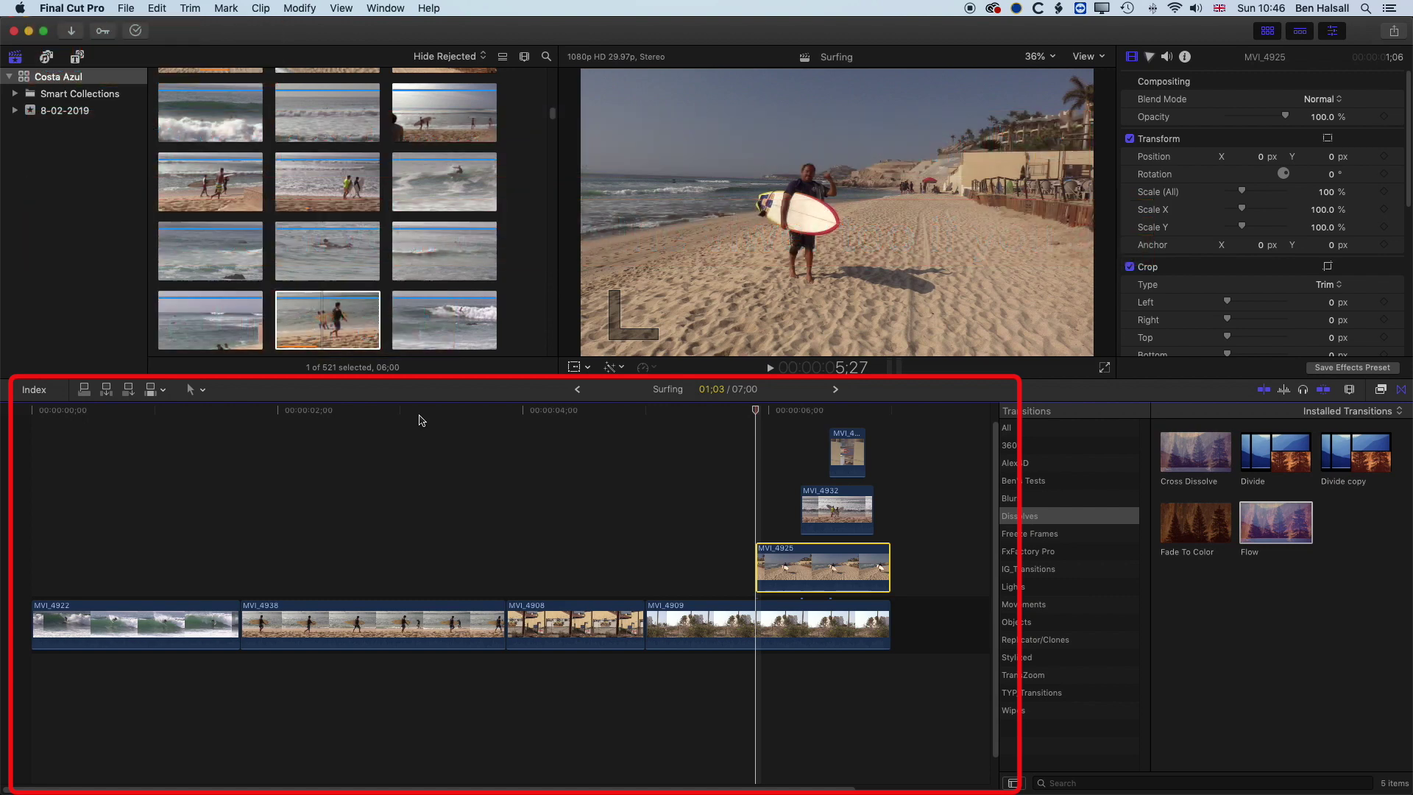
pyautogui.press('super+minus')
pyautogui.press('super+equal')
pyautogui.press('super+equal')
pyautogui.press('super+equal')
pyautogui.press('super+equal')
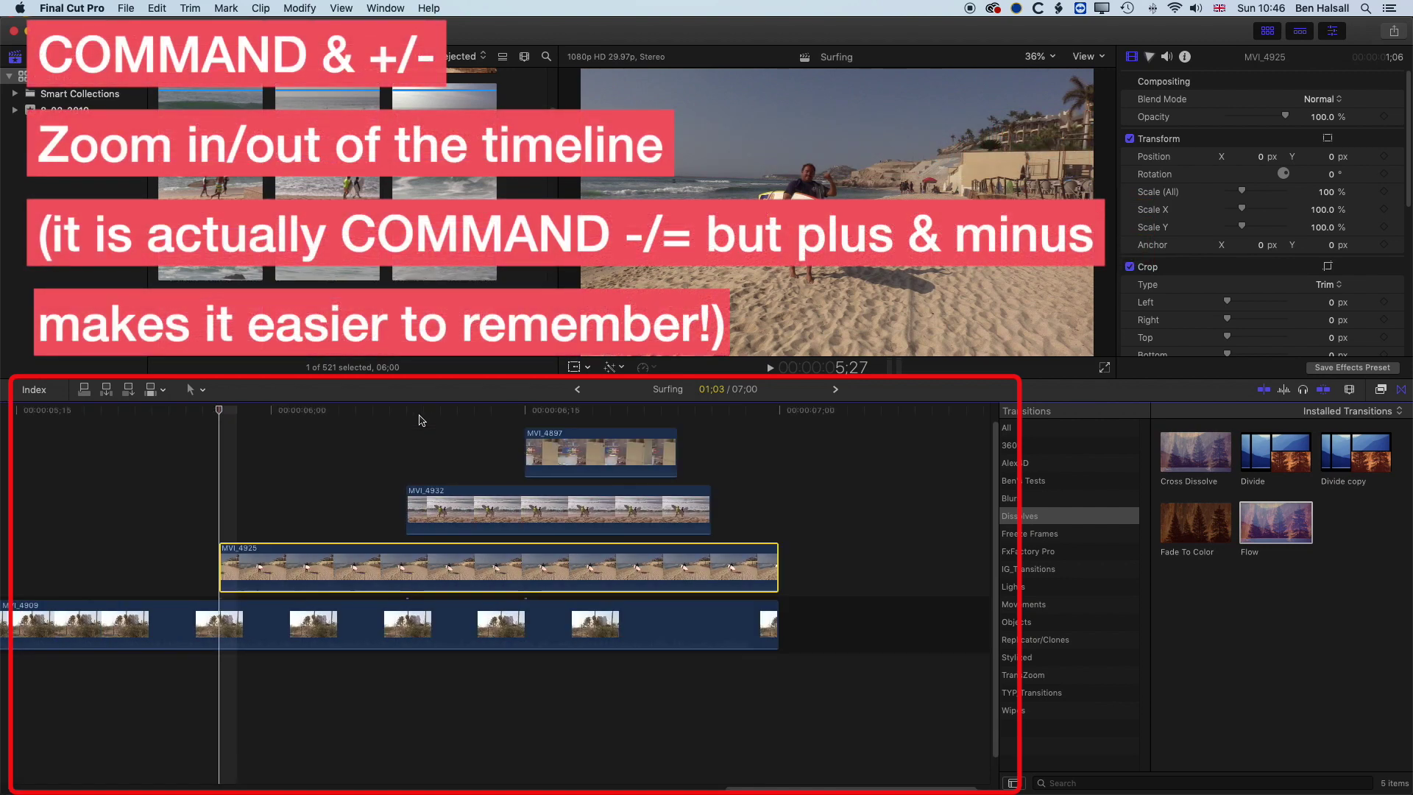
pyautogui.press('super+minus')
pyautogui.press('super+minus')
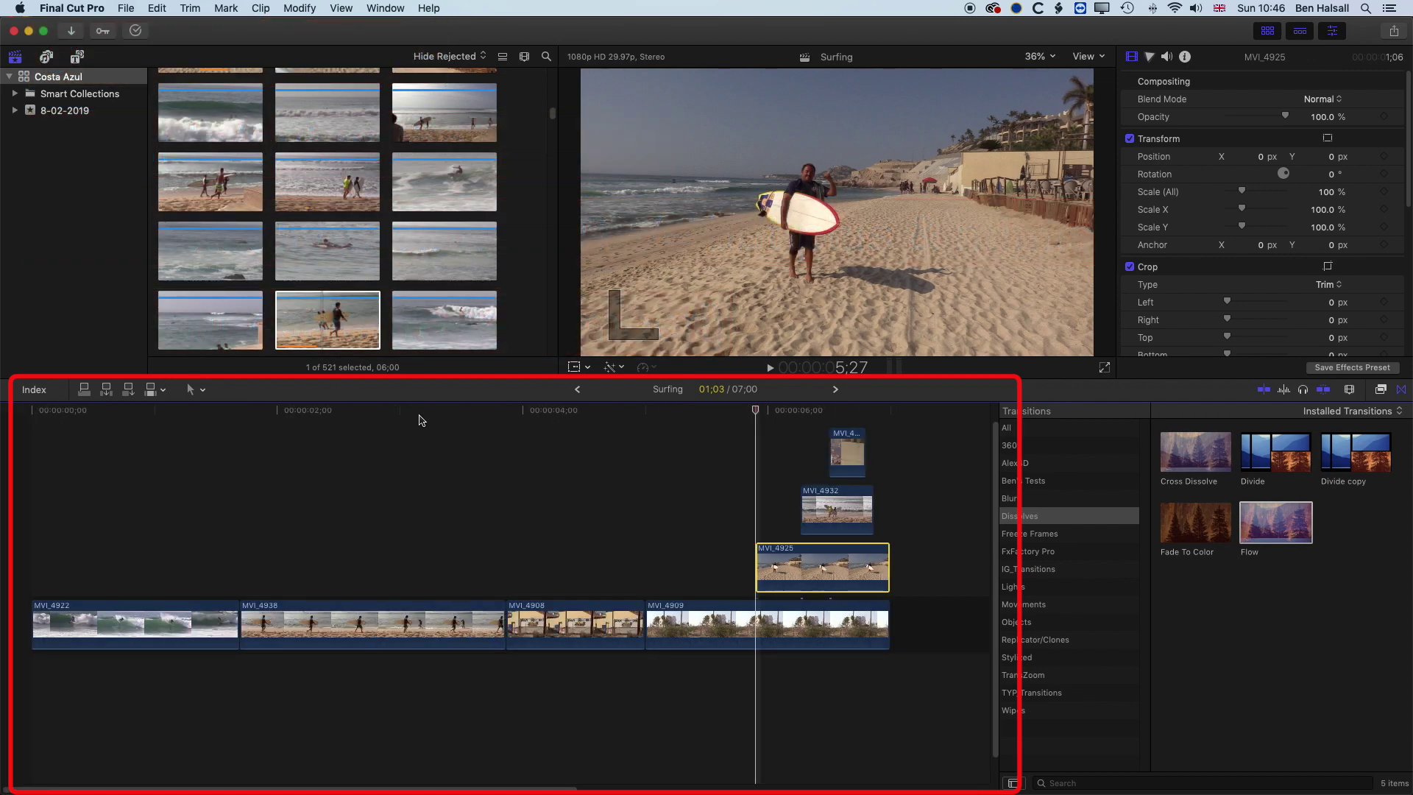
# Play backward to 4:20 within MVI_4908, then zoom the timeline in and back out around that playhead position
pyautogui.press('j')
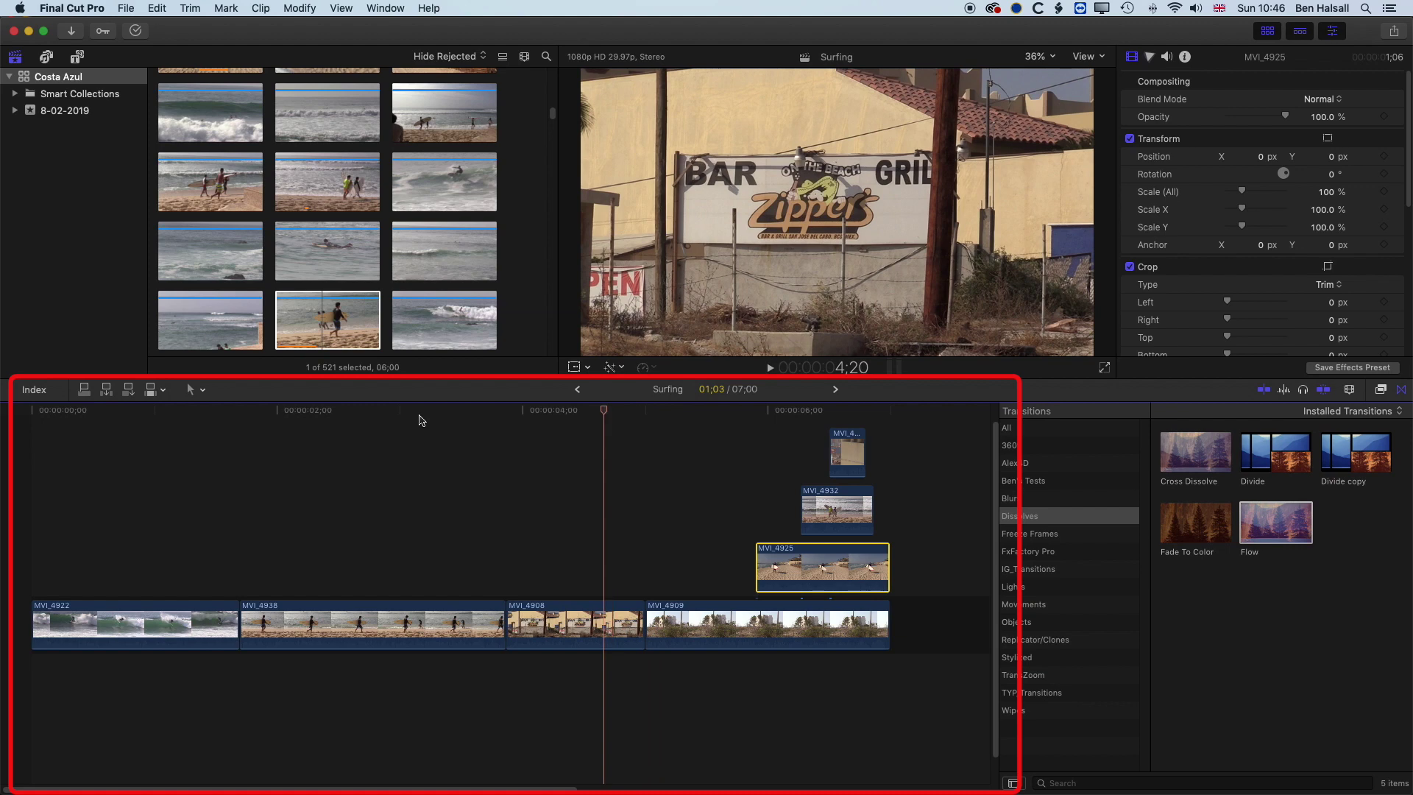
pyautogui.press('k')
pyautogui.press('super+equal')
pyautogui.press('super+equal')
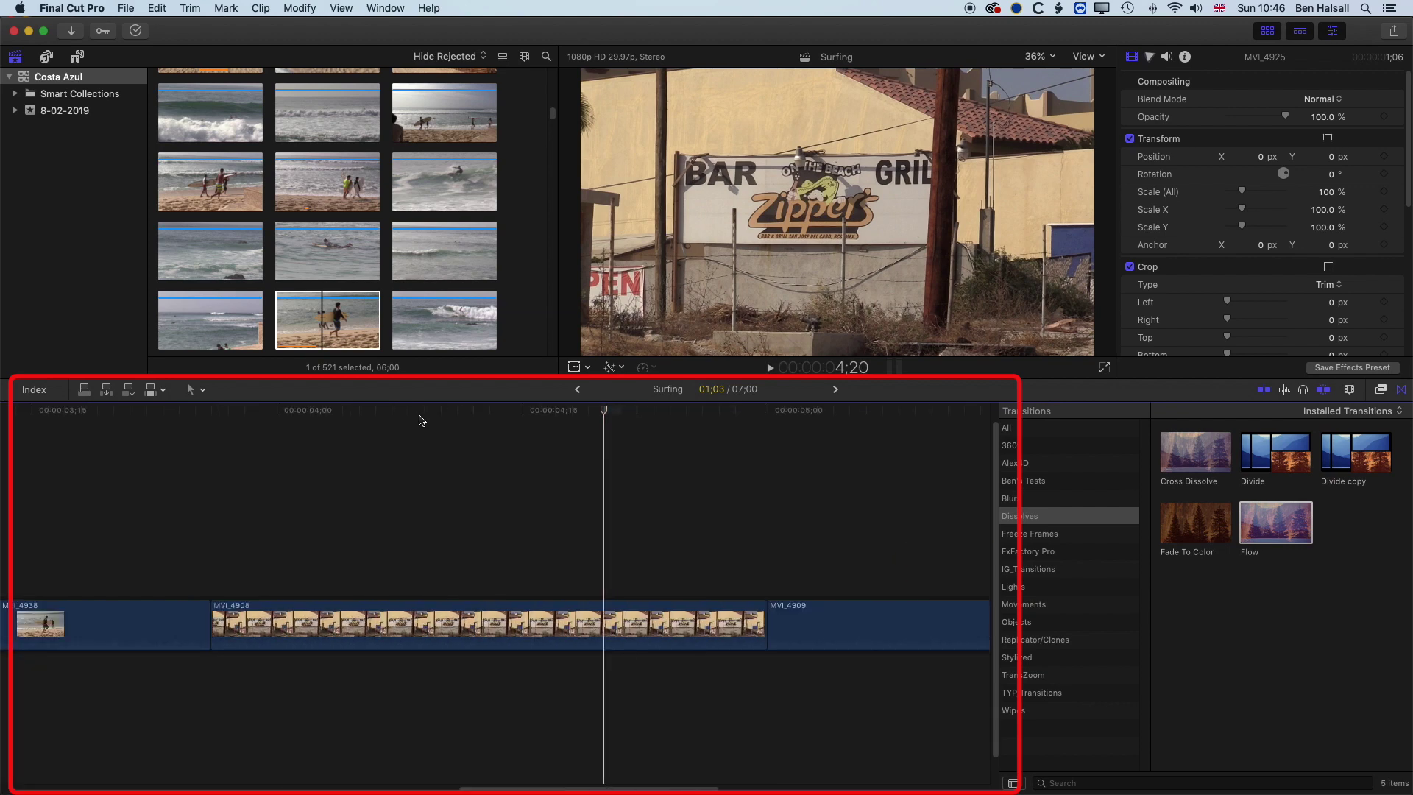
pyautogui.press('super+minus')
pyautogui.press('super+minus')
# Move the playhead to the start of MVI_4908 at 3:26 and step ten frames back into MVI_4938
pyautogui.press('Up')
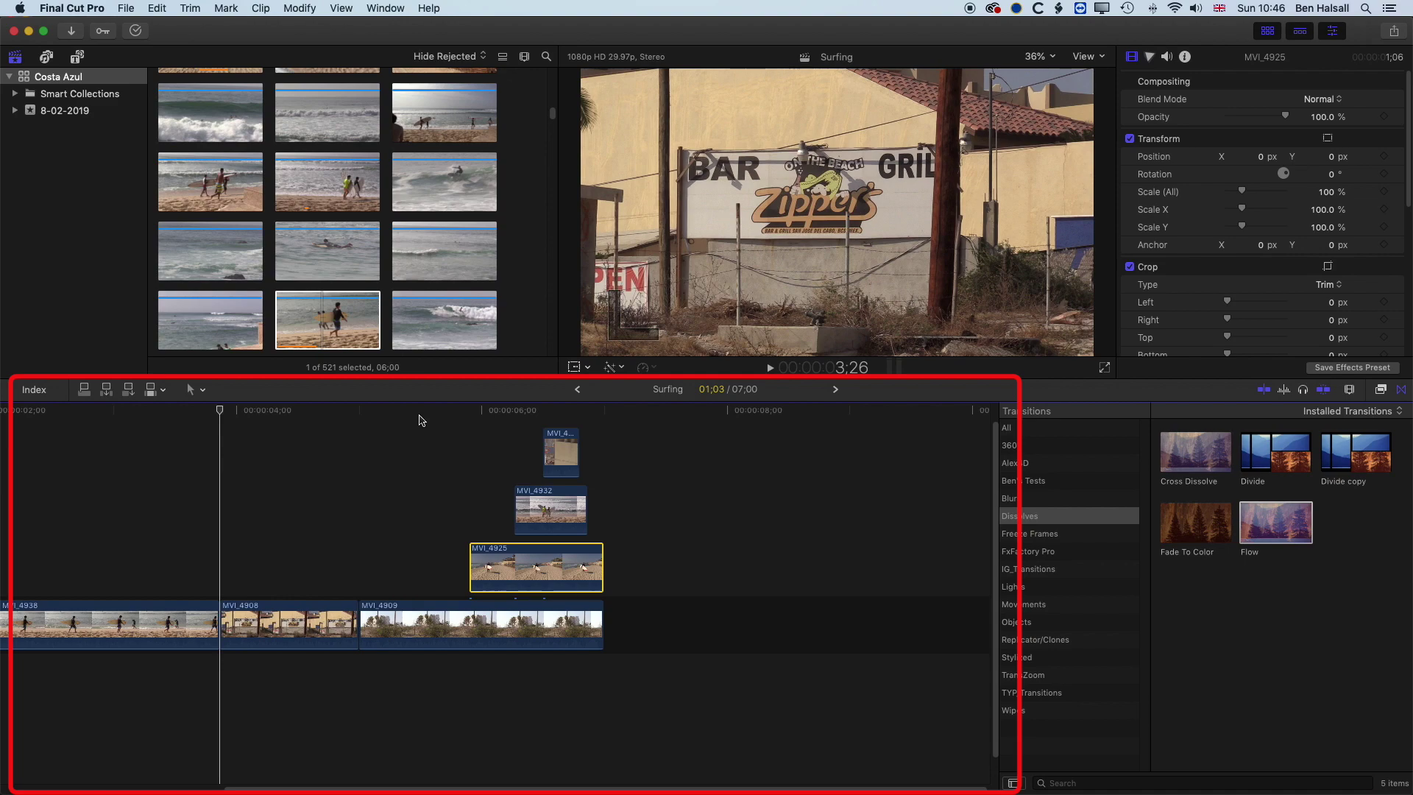
pyautogui.press('Left')
pyautogui.press('Left')
pyautogui.press('Left')
pyautogui.press('Left')
pyautogui.press('Left')
pyautogui.press('Left')
pyautogui.press('Left')
pyautogui.press('Left')
pyautogui.press('Left')
pyautogui.press('Left')
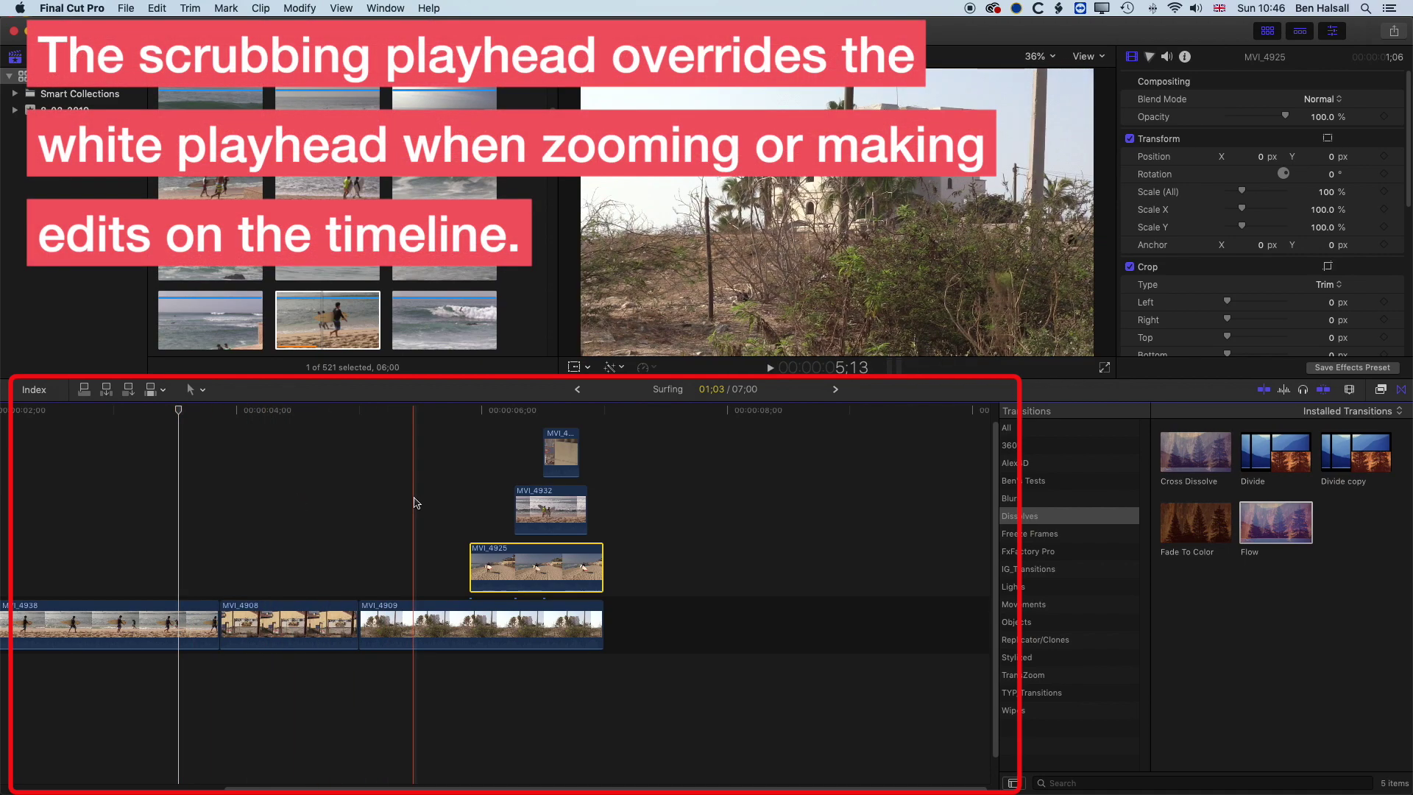
# Zoom the timeline in and out around the skimmer placed over MVI_4909 at 5:13 instead of around the playhead
pyautogui.press('super+equal')
pyautogui.press('super+equal')
pyautogui.press('super+equal')
pyautogui.press('super+equal')
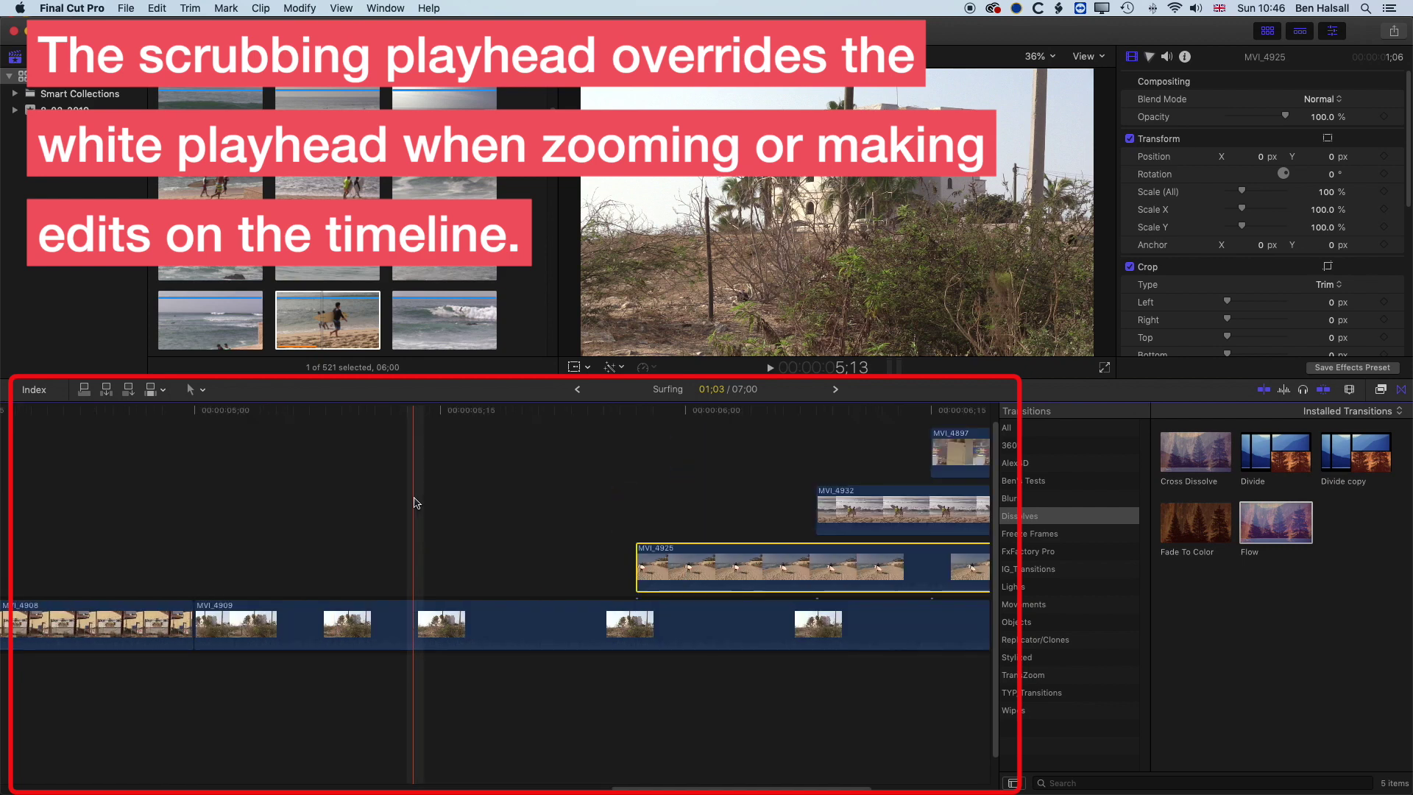
pyautogui.press('super+minus')
pyautogui.press('super+minus')
pyautogui.press('super+minus')
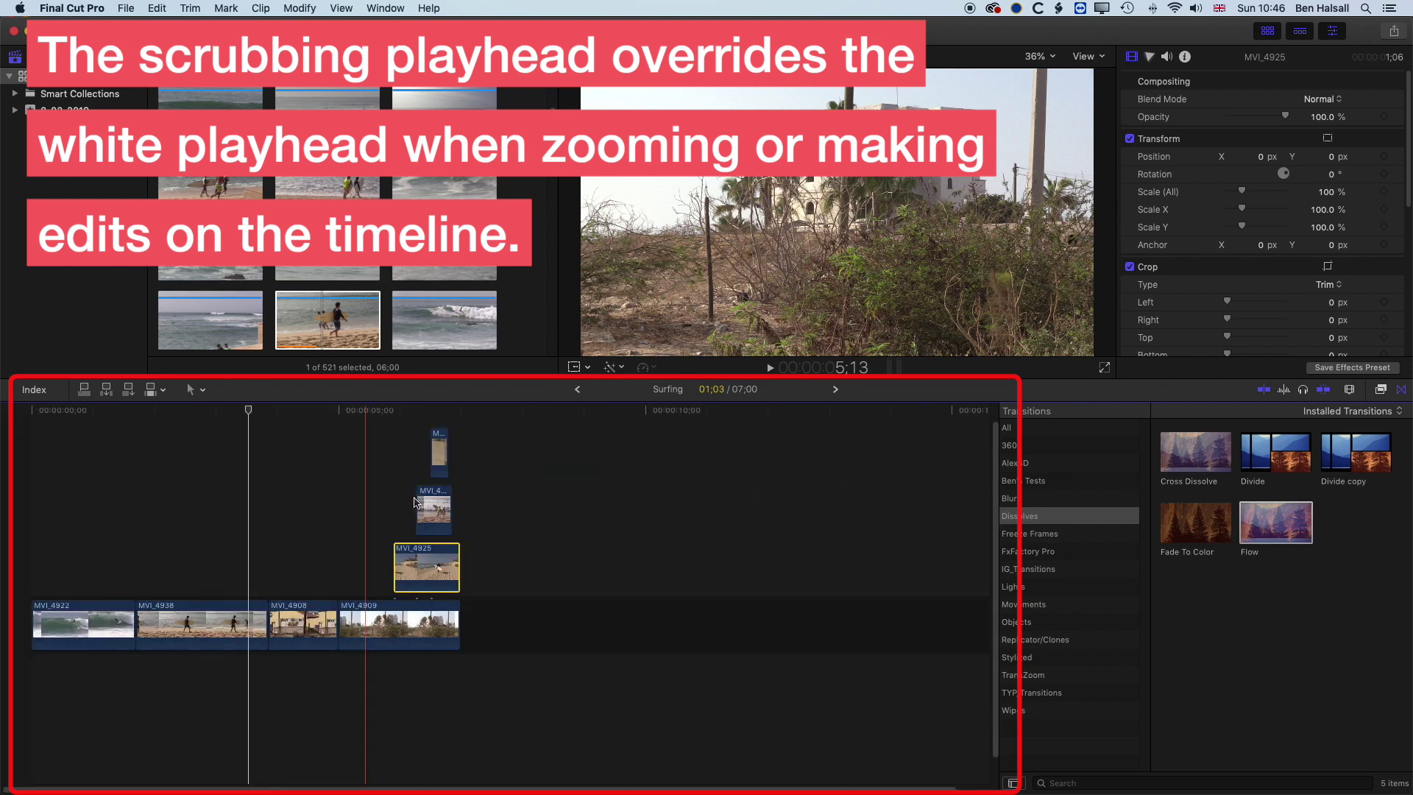
pyautogui.press('super+equal')
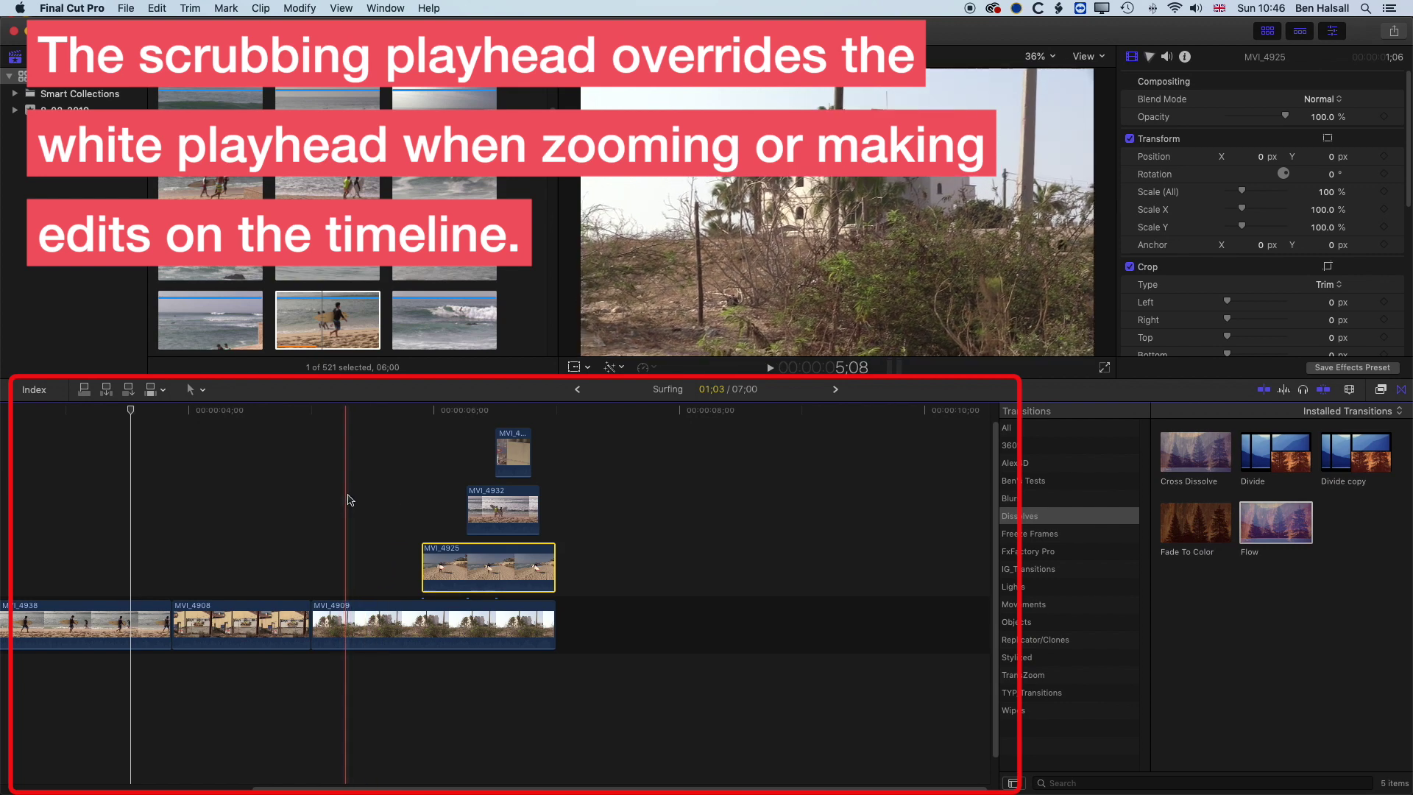
# Trim the start of MVI_4909 to the skimmer at 5:08, and toggle skimming off and back on
pyautogui.hotkey('alt', '[')
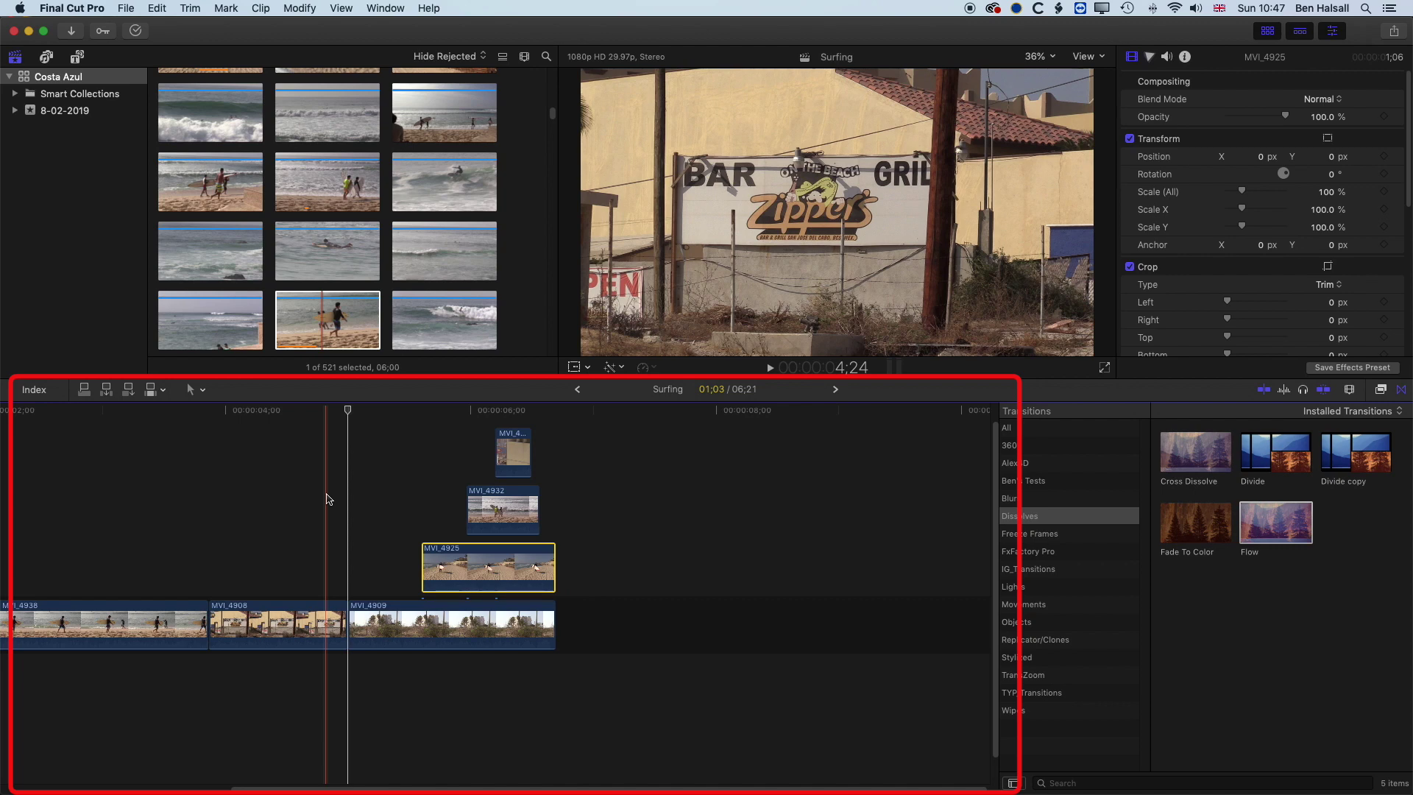
pyautogui.click(1263, 392)
pyautogui.click(1265, 394)
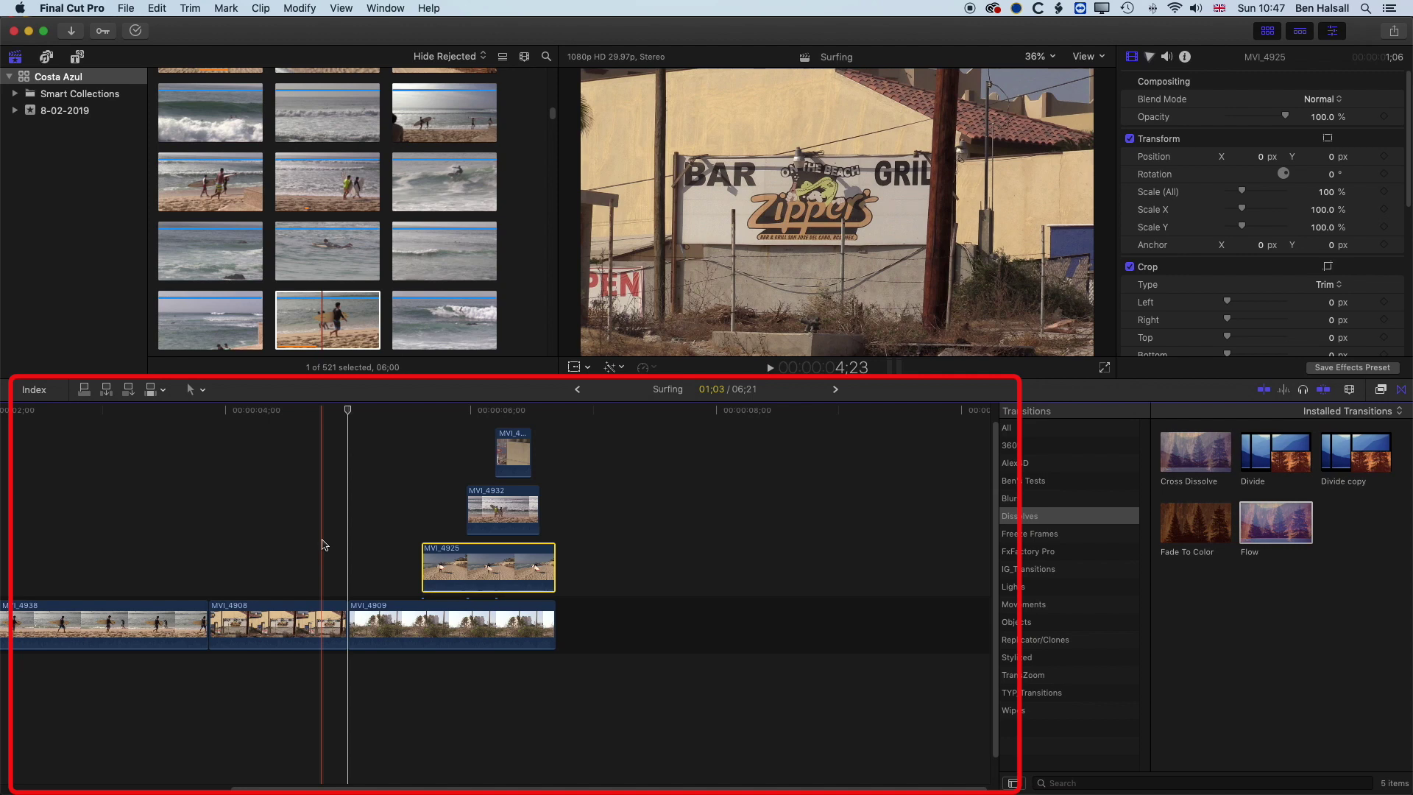
# Trim the end of MVI_4908 to the skimmer at 4:23, play backward to 3:17, and fit the sequence to the timeline
pyautogui.hotkey('alt', ']')
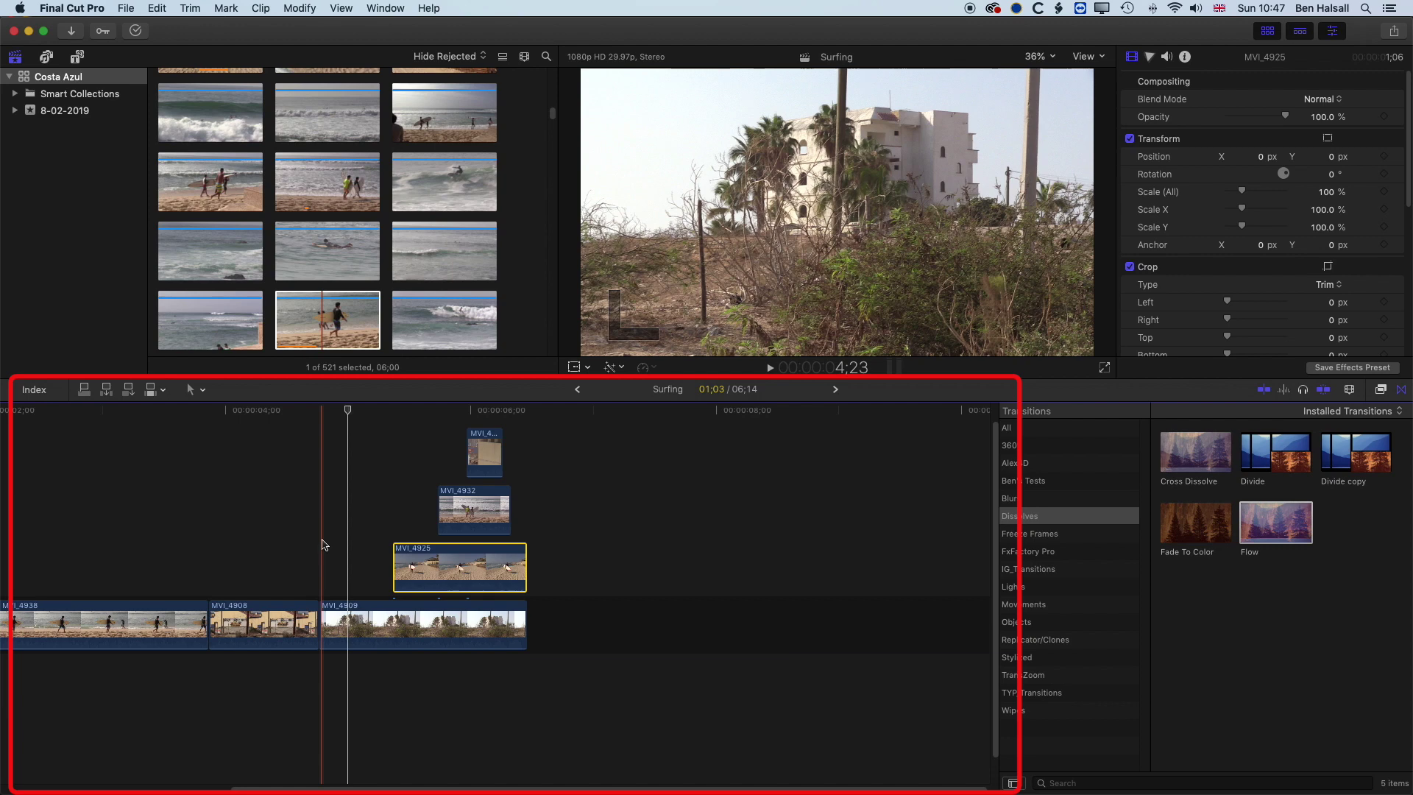
pyautogui.press('j')
pyautogui.press('k')
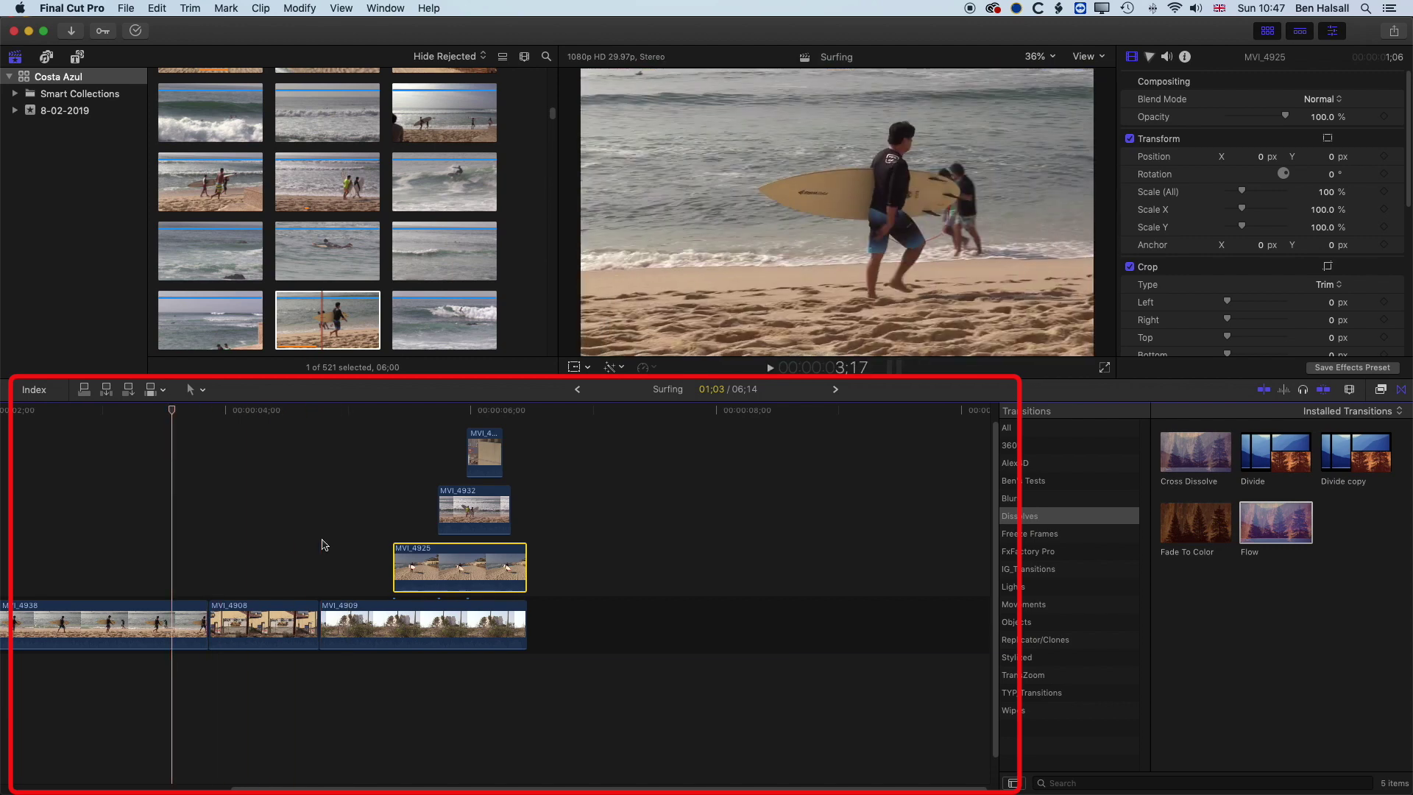
pyautogui.hotkey('shift', 'z')
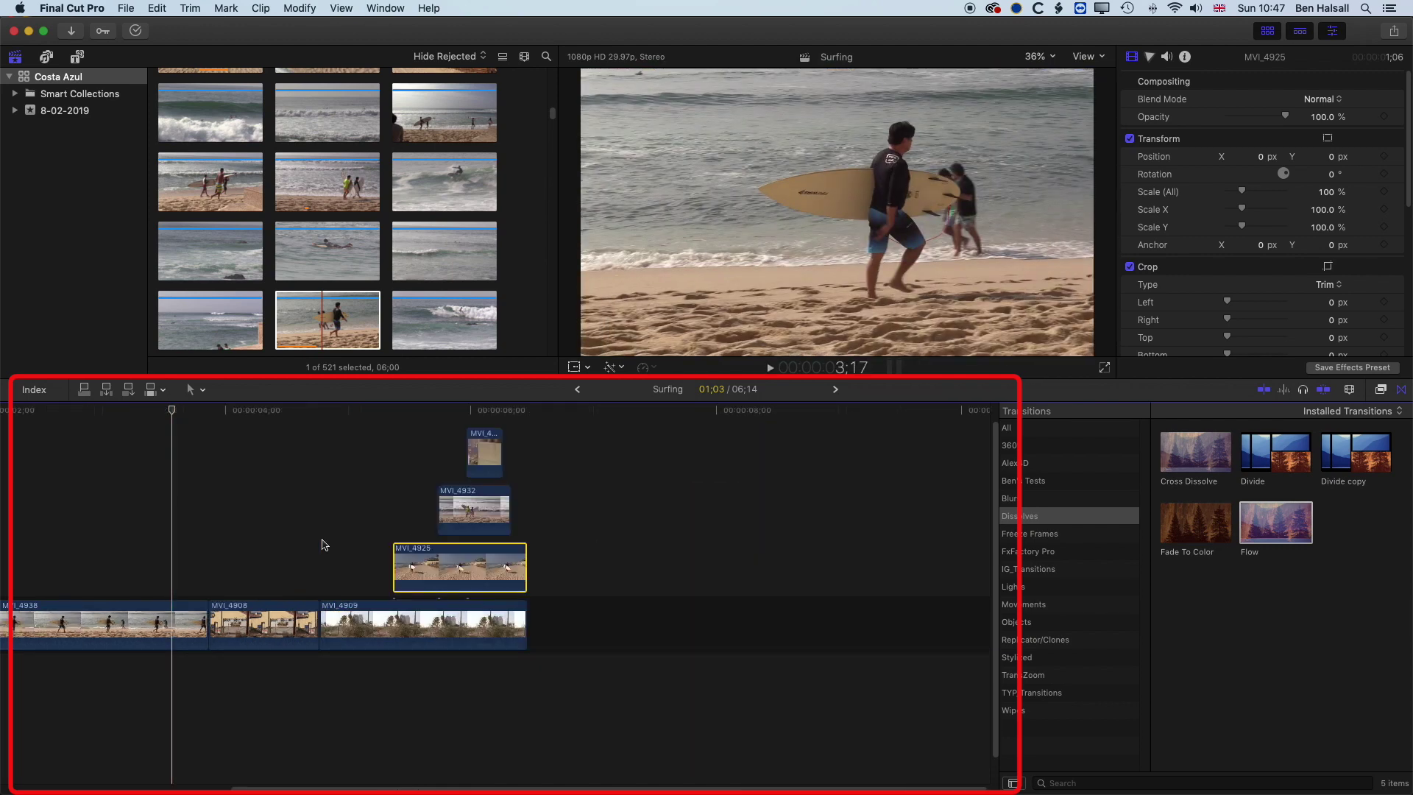
# Fit the whole Surfing sequence in the timeline, increase the clip height, and reduce it slightly
pyautogui.hotkey('shift', 'z')
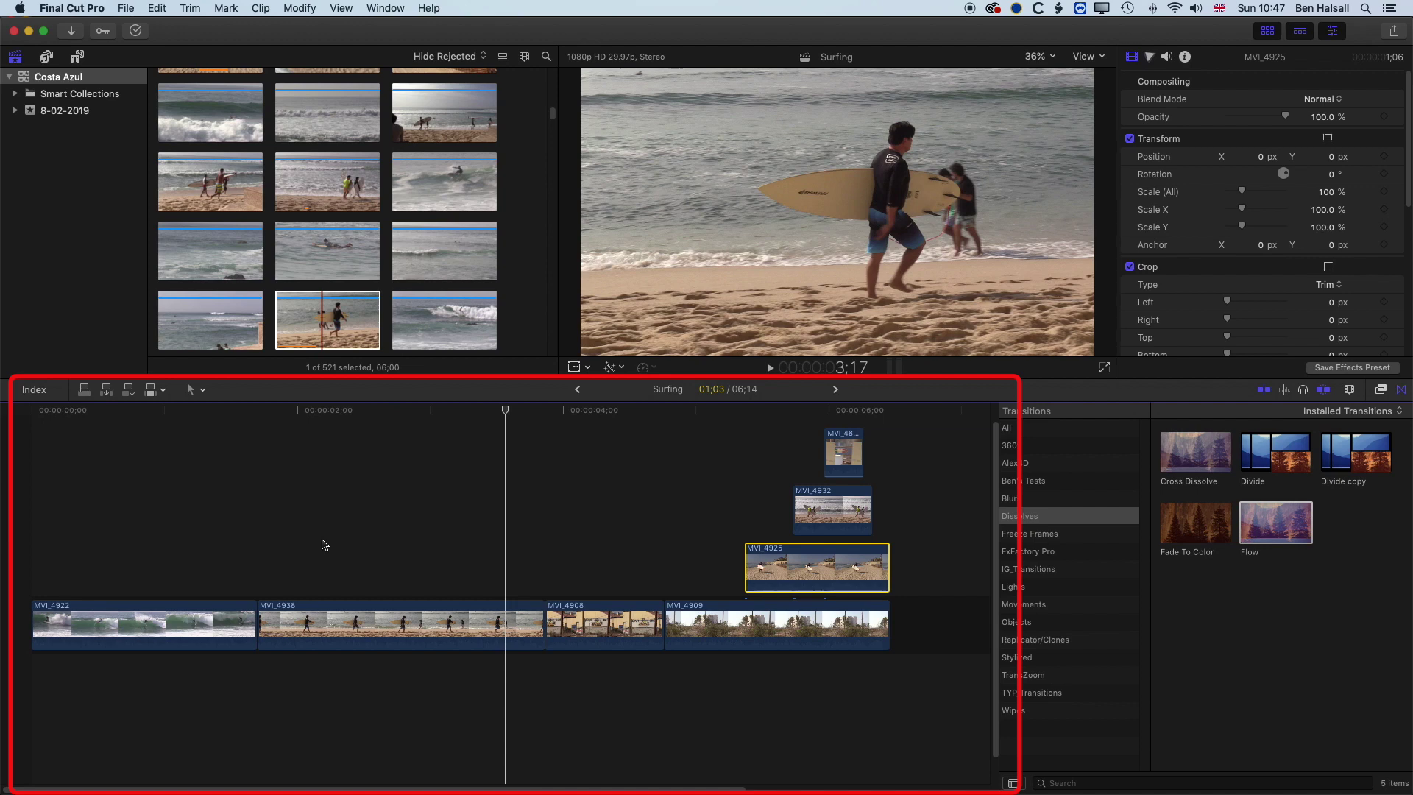
pyautogui.hotkey('ctrl', 'alt', 'Up')
pyautogui.hotkey('ctrl', 'alt', 'Up')
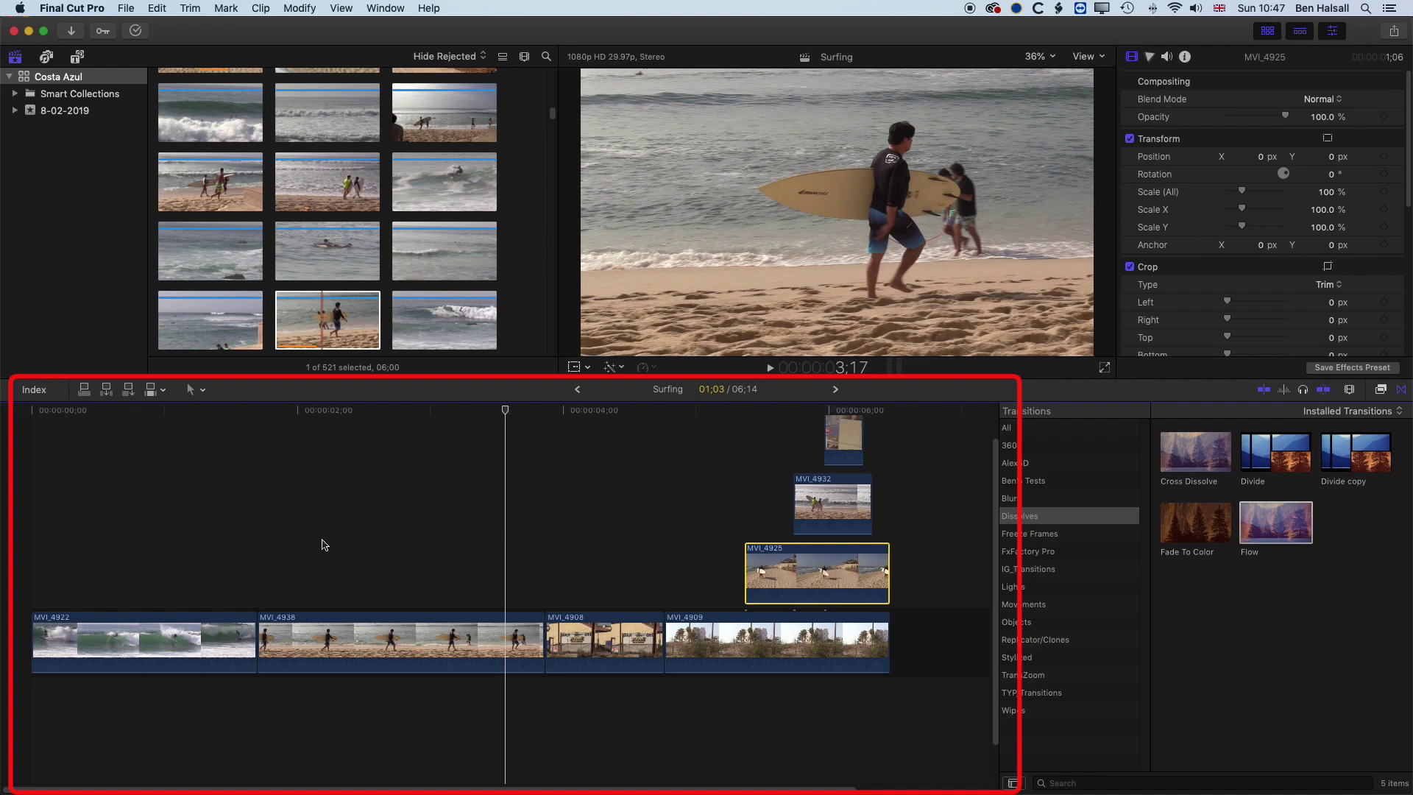
pyautogui.hotkey('ctrl', 'alt', 'Down')
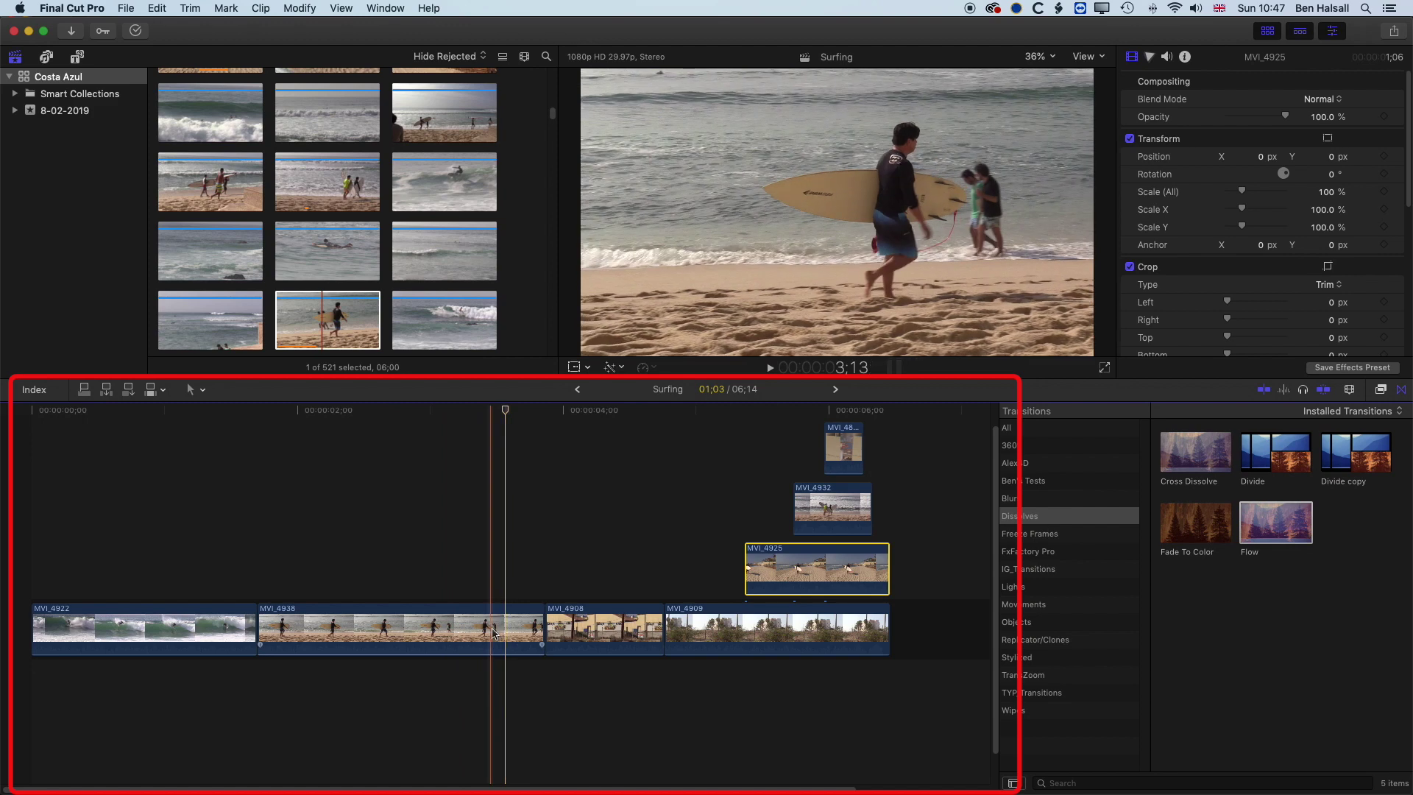
# Zoom the timeline in and out around the skimmer placed over MVI_4938 at 3:06
pyautogui.moveTo(458, 648); pyautogui.dragTo(460, 651)
pyautogui.press('super+equal')
pyautogui.press('super+minus')
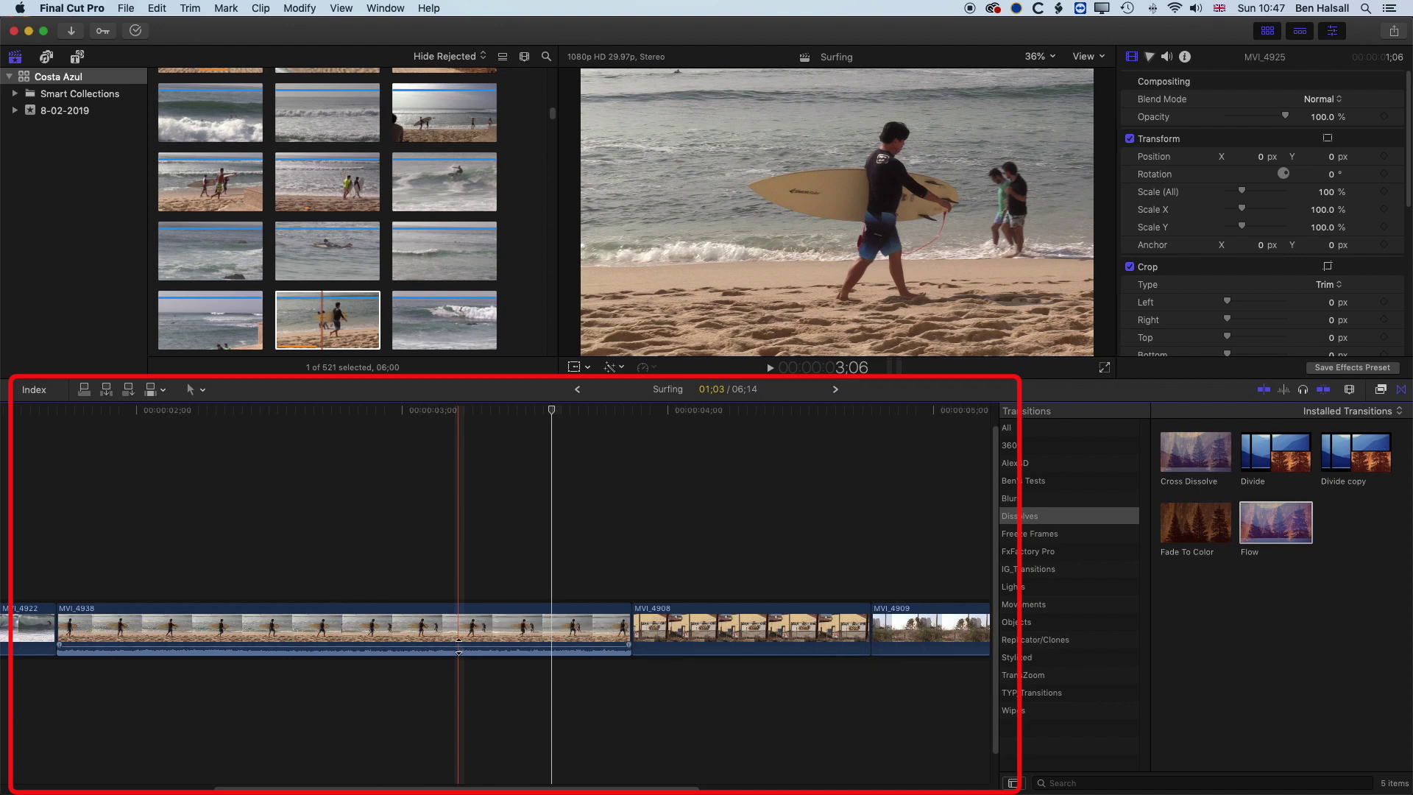
# Increase and decrease the clip height in the timeline repeatedly, finishing with taller clips
pyautogui.press('shift+super+equal')
pyautogui.press('shift+super+equal')
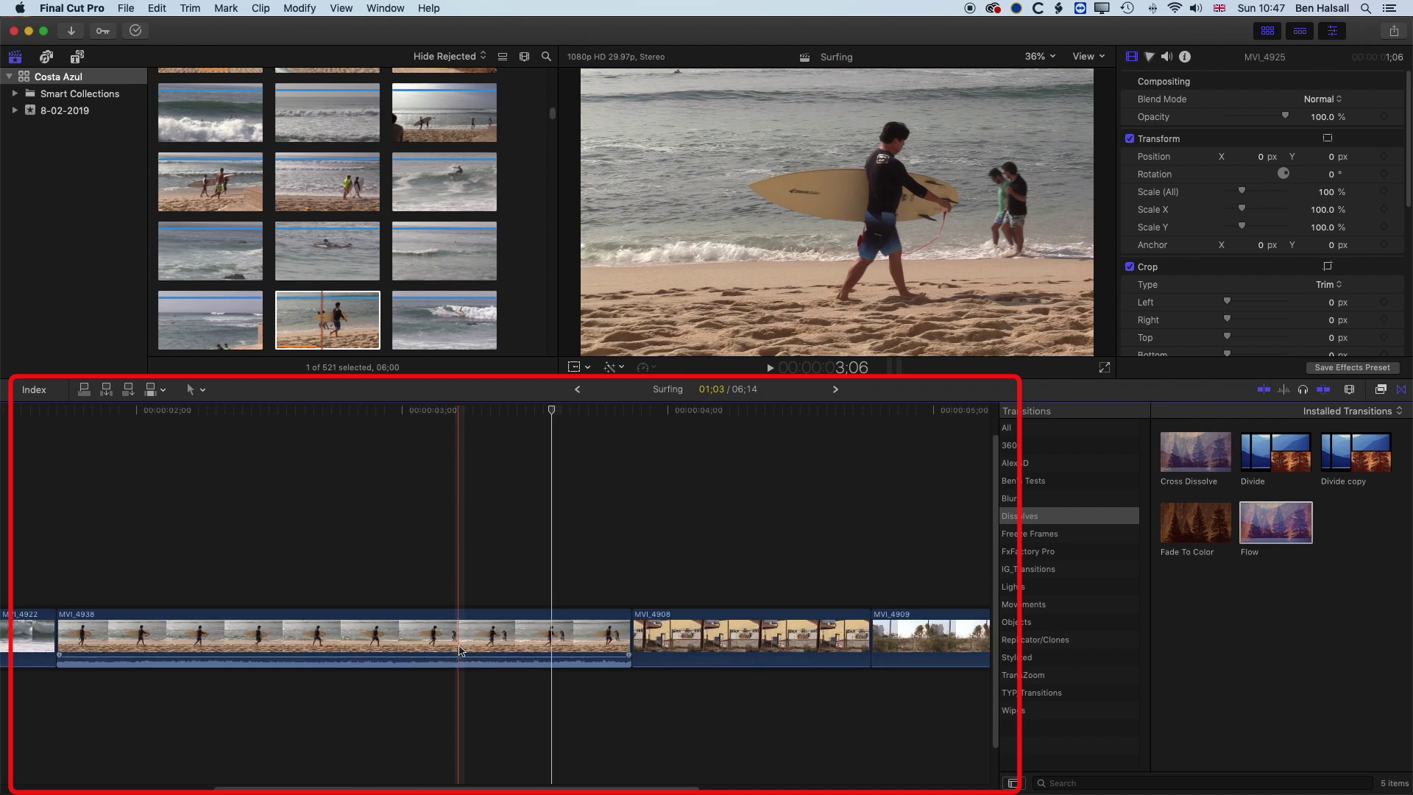
pyautogui.press('shift+super+minus')
pyautogui.press('shift+super+minus')
pyautogui.press('shift+super+minus')
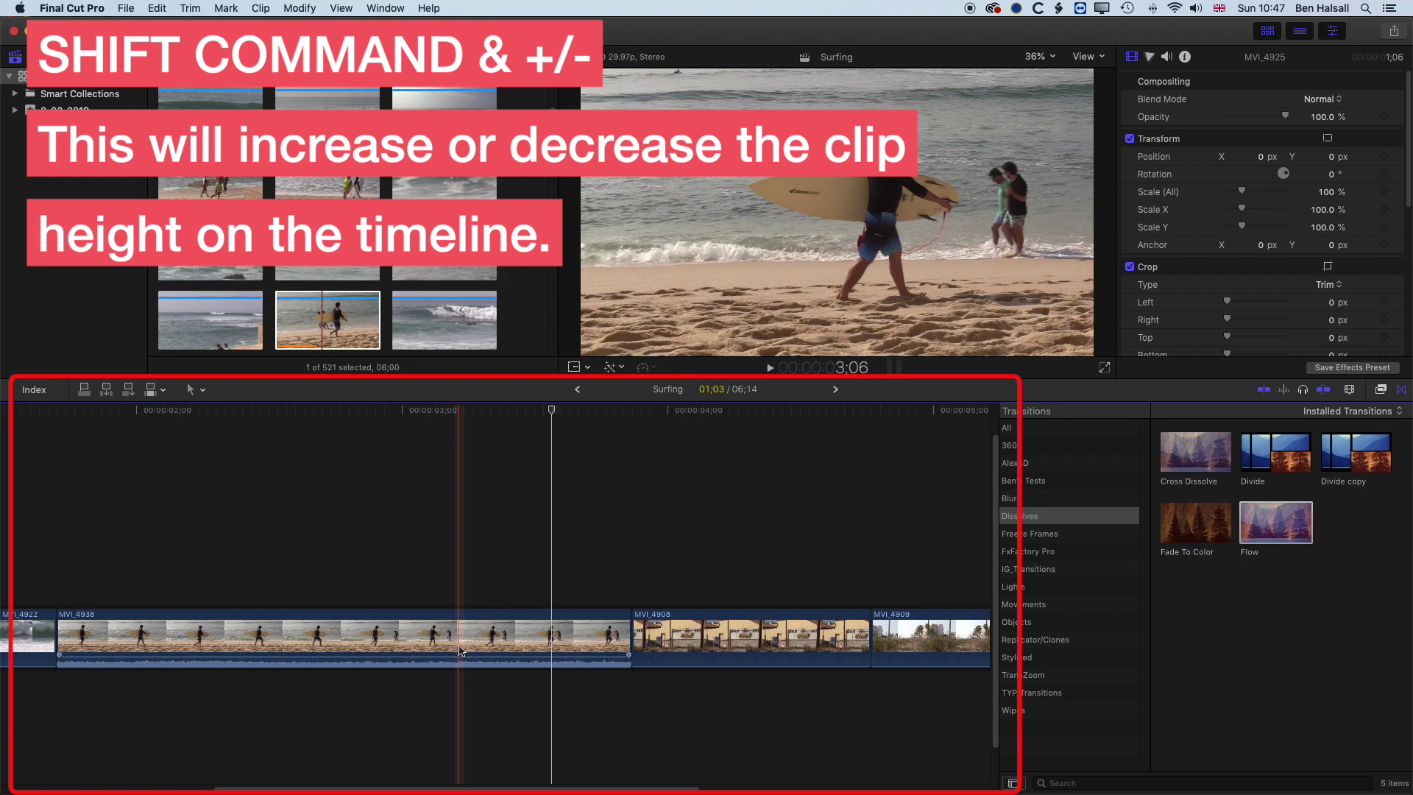
pyautogui.press('shift+super+equal')
pyautogui.press('shift+super+equal')
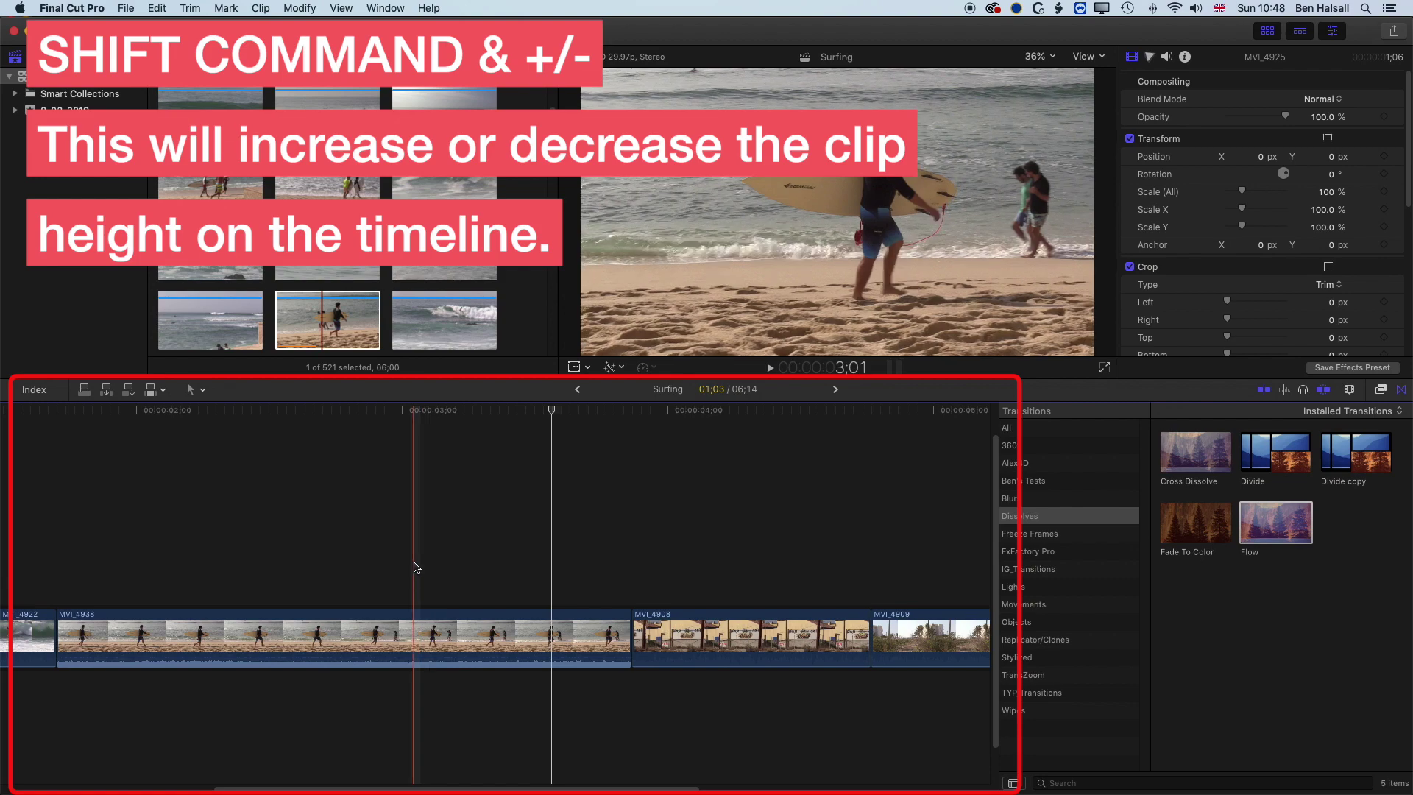
# Open the clip appearance settings, adjust the timeline zoom, and make the clips slightly taller
pyautogui.click(1346, 390)
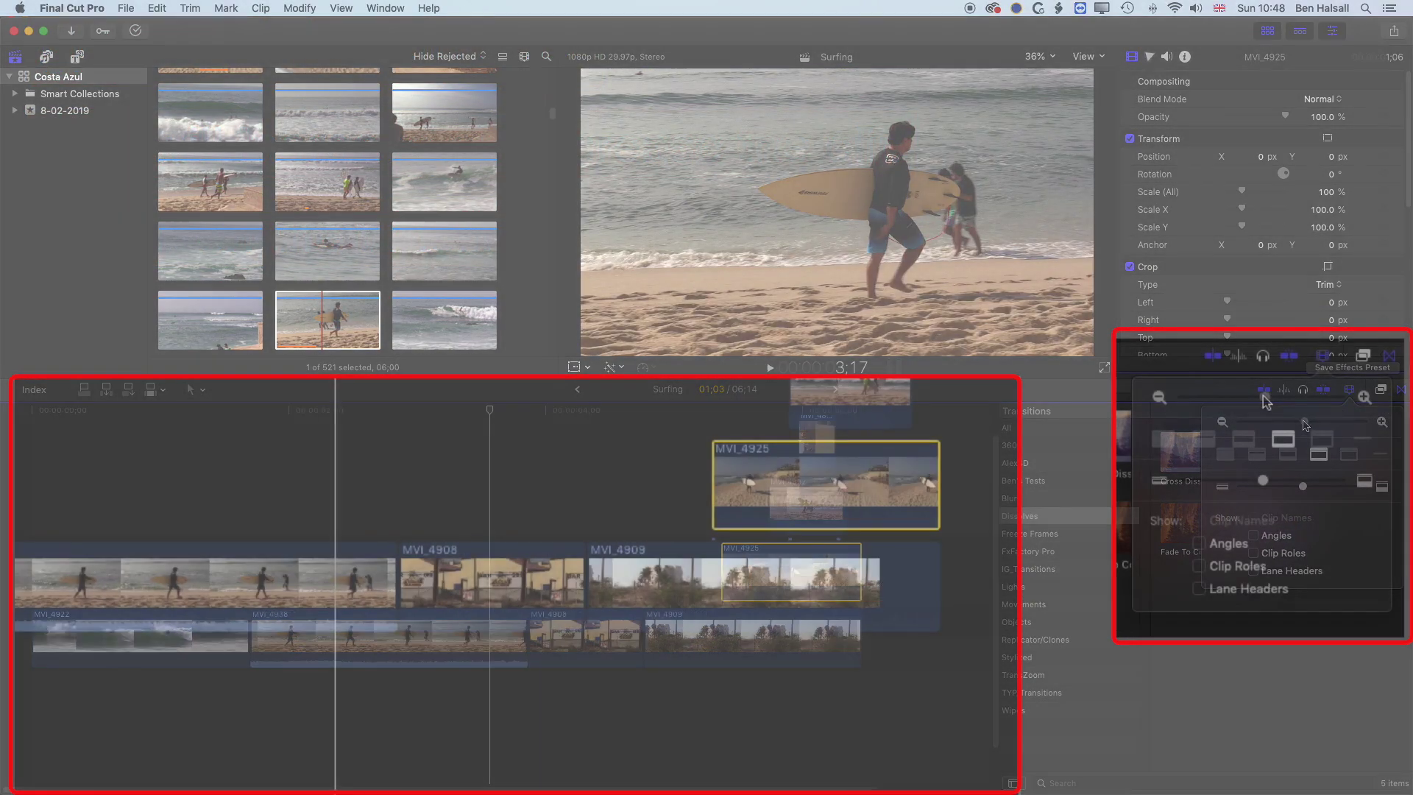
pyautogui.moveTo(1324, 425); pyautogui.dragTo(1315, 423)
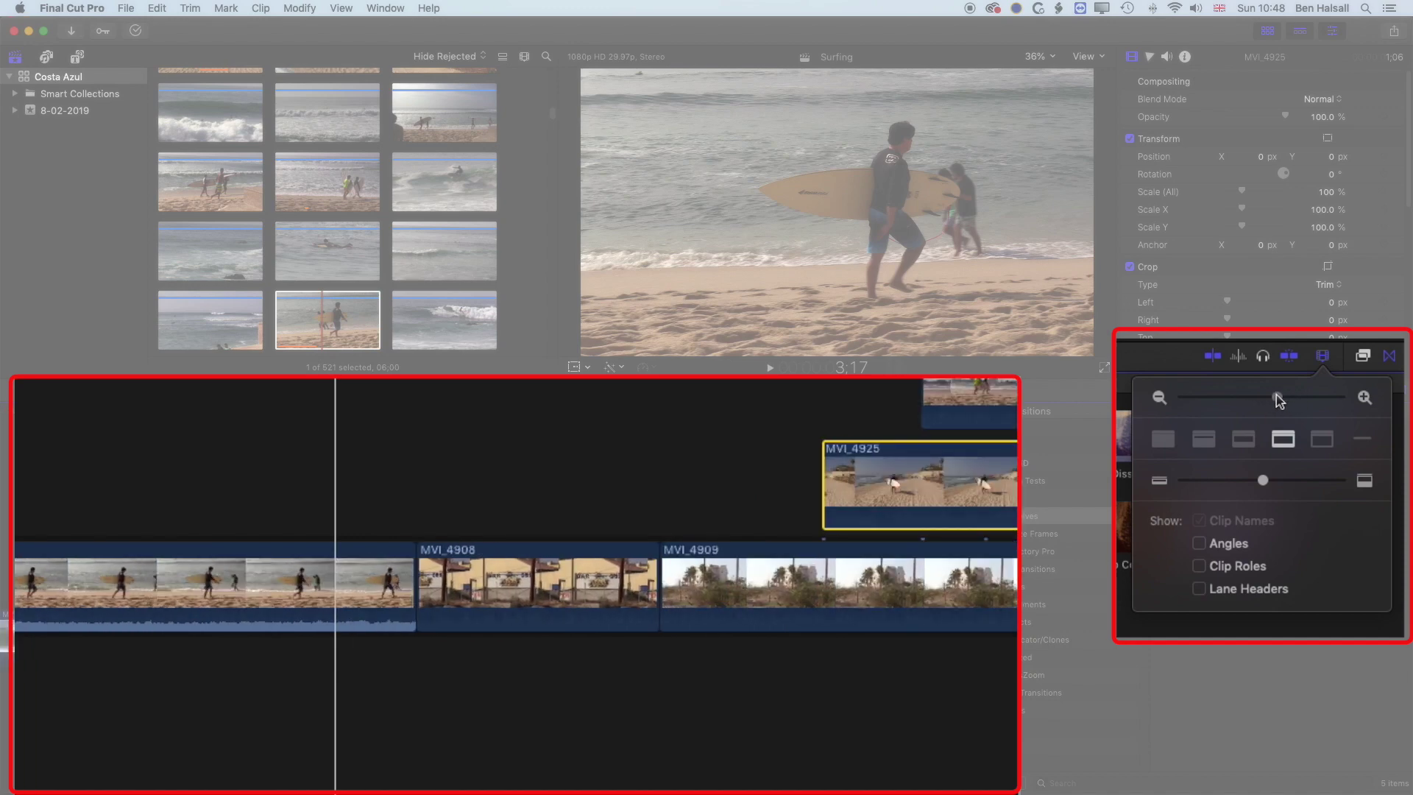
pyautogui.moveTo(1263, 480); pyautogui.dragTo(1240, 486)
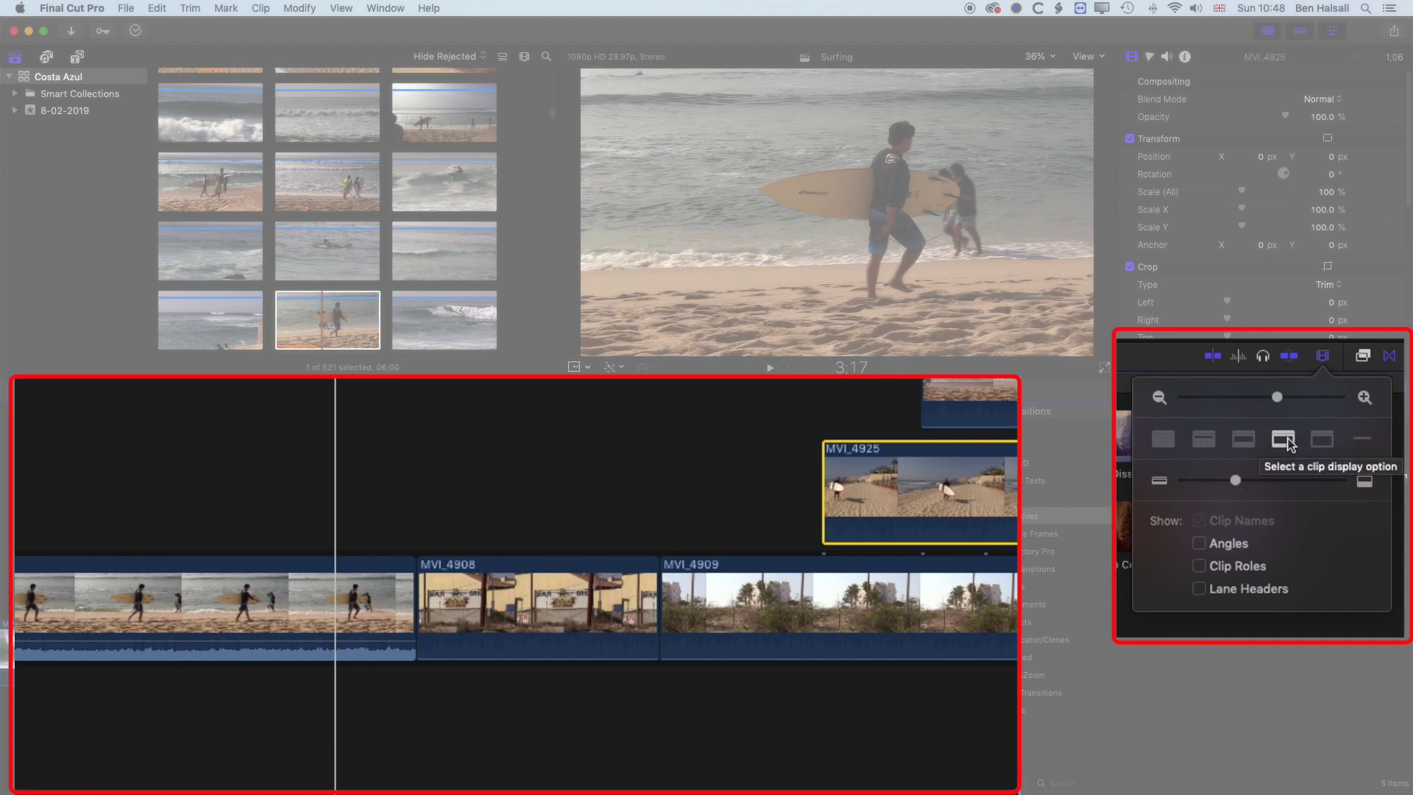
# Try the different waveform and filmstrip displays, return to large filmstrips with small waveforms, and fit the sequence to the timeline
pyautogui.click(1322, 441)
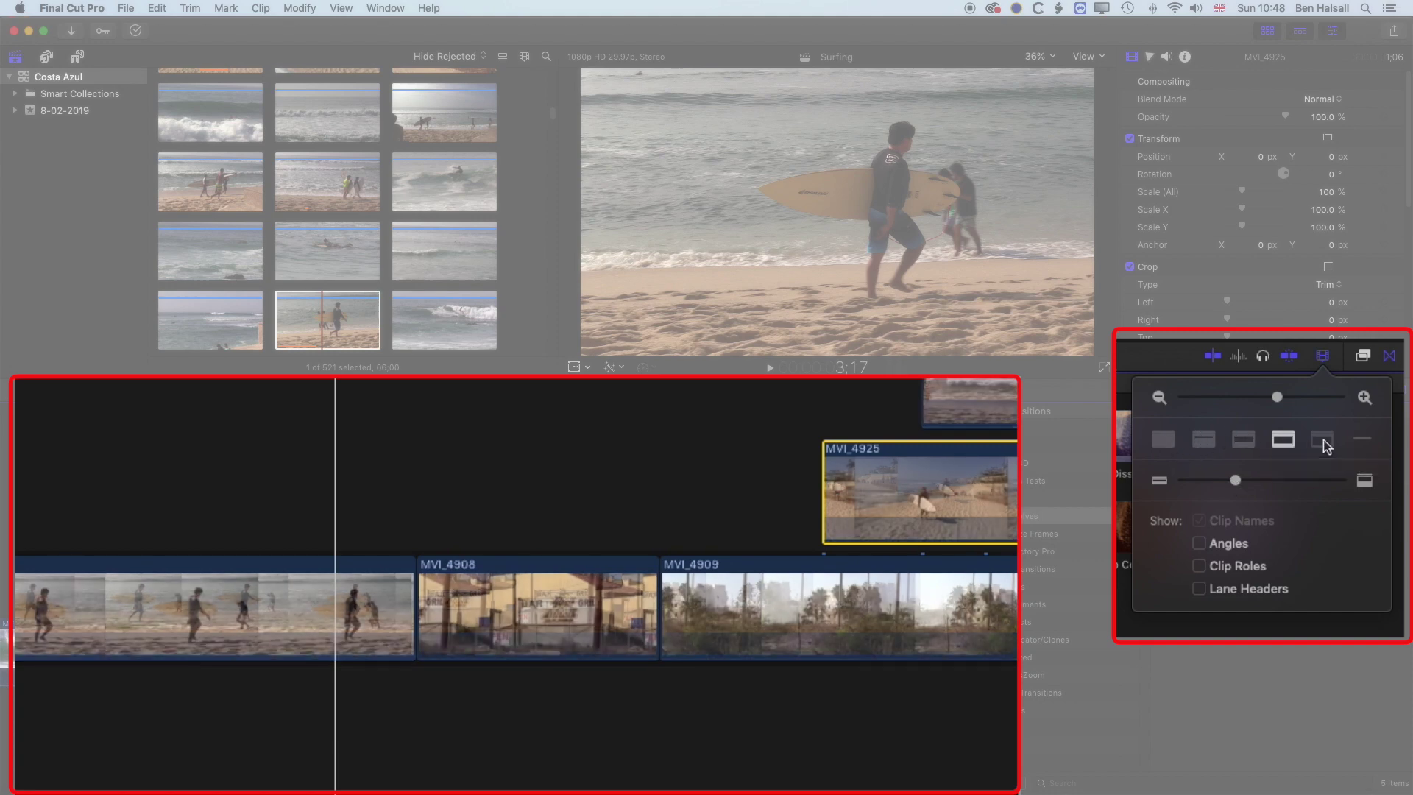
pyautogui.click(1281, 440)
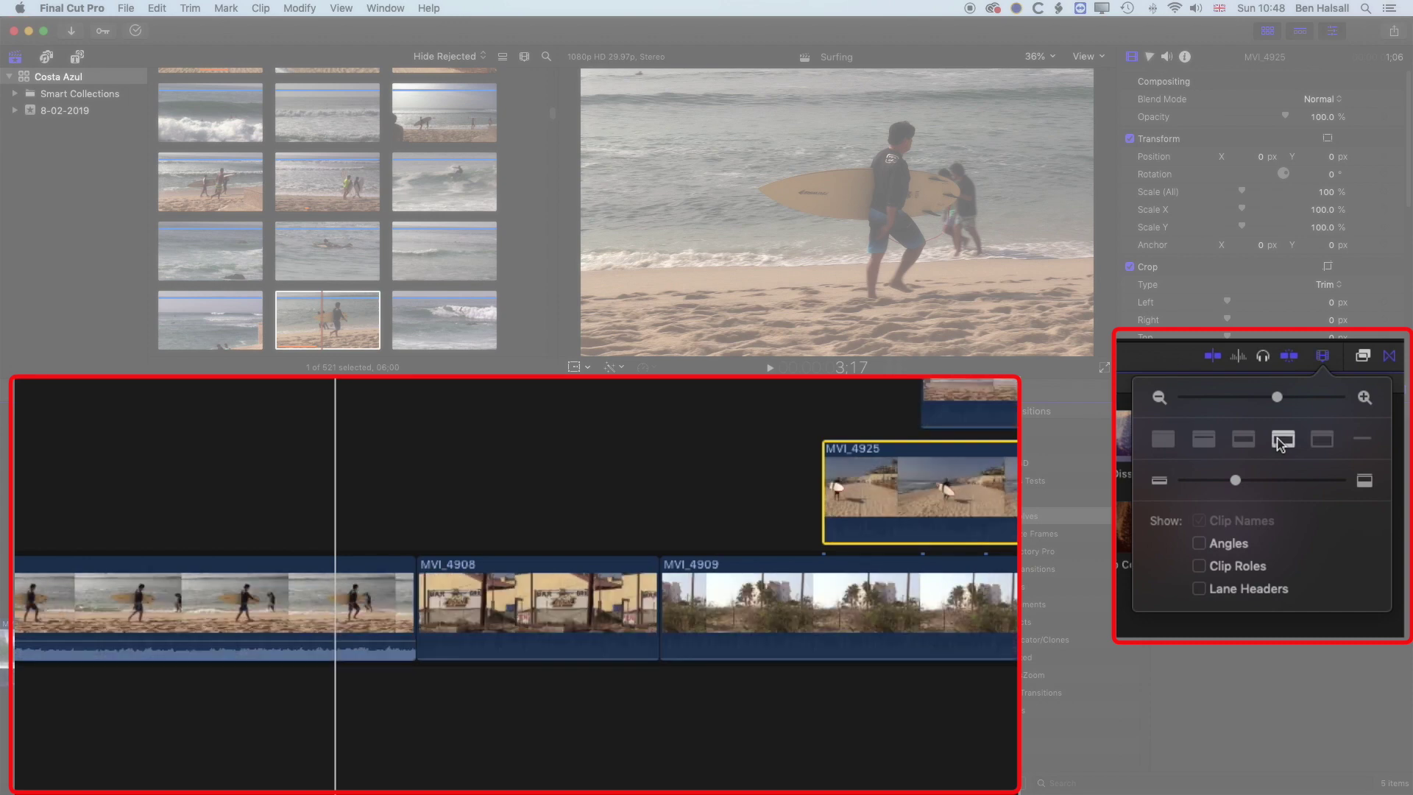
pyautogui.click(1204, 440)
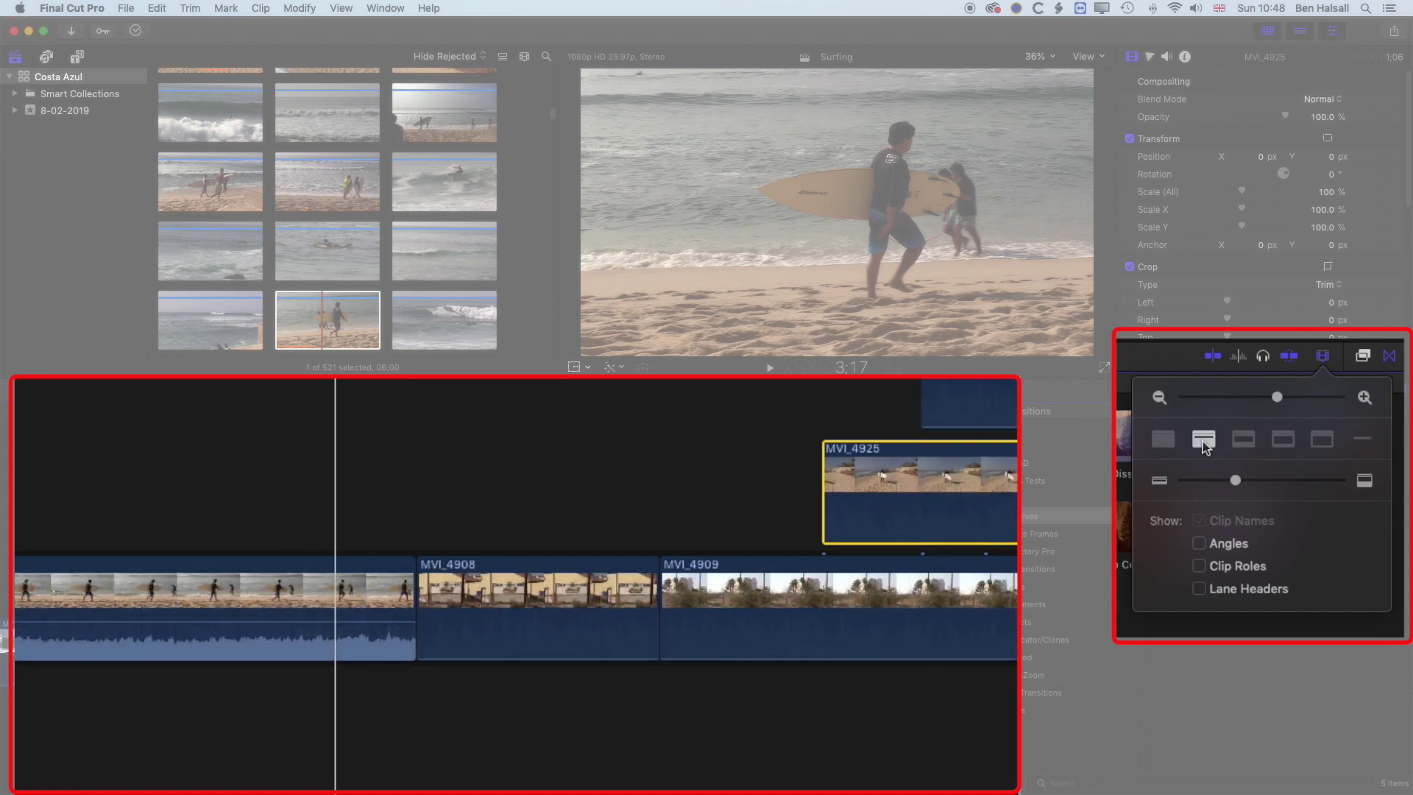
pyautogui.click(1243, 441)
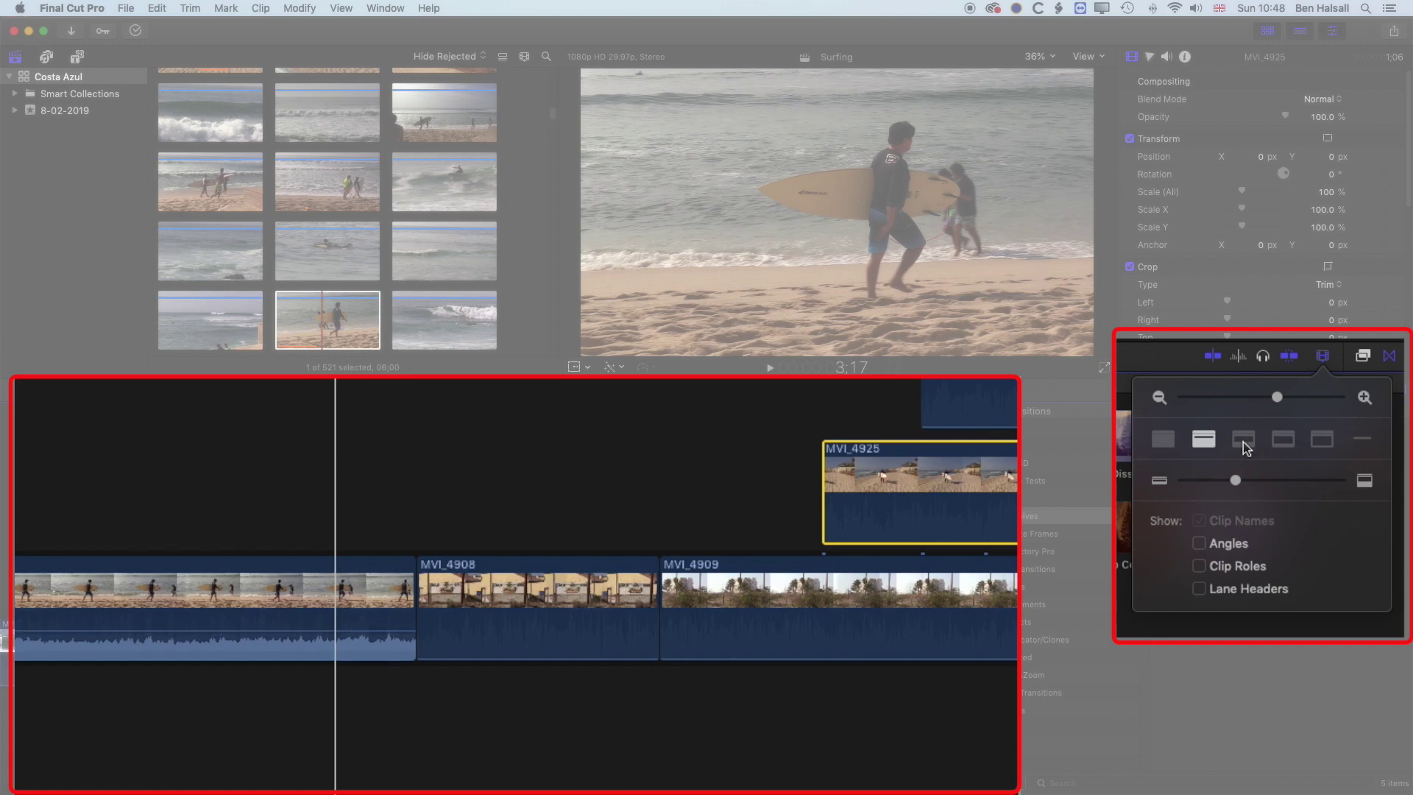
pyautogui.click(1284, 442)
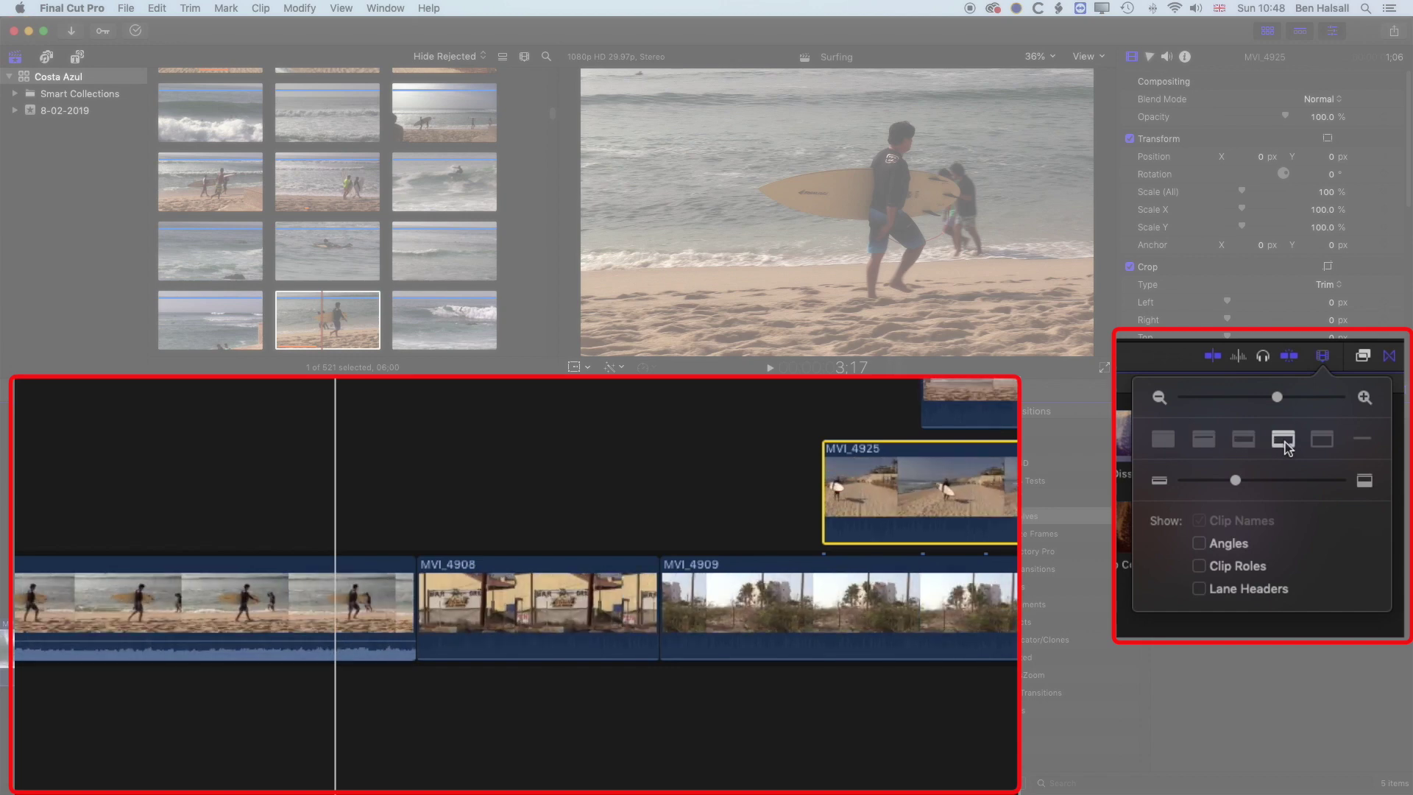
pyautogui.click(1322, 441)
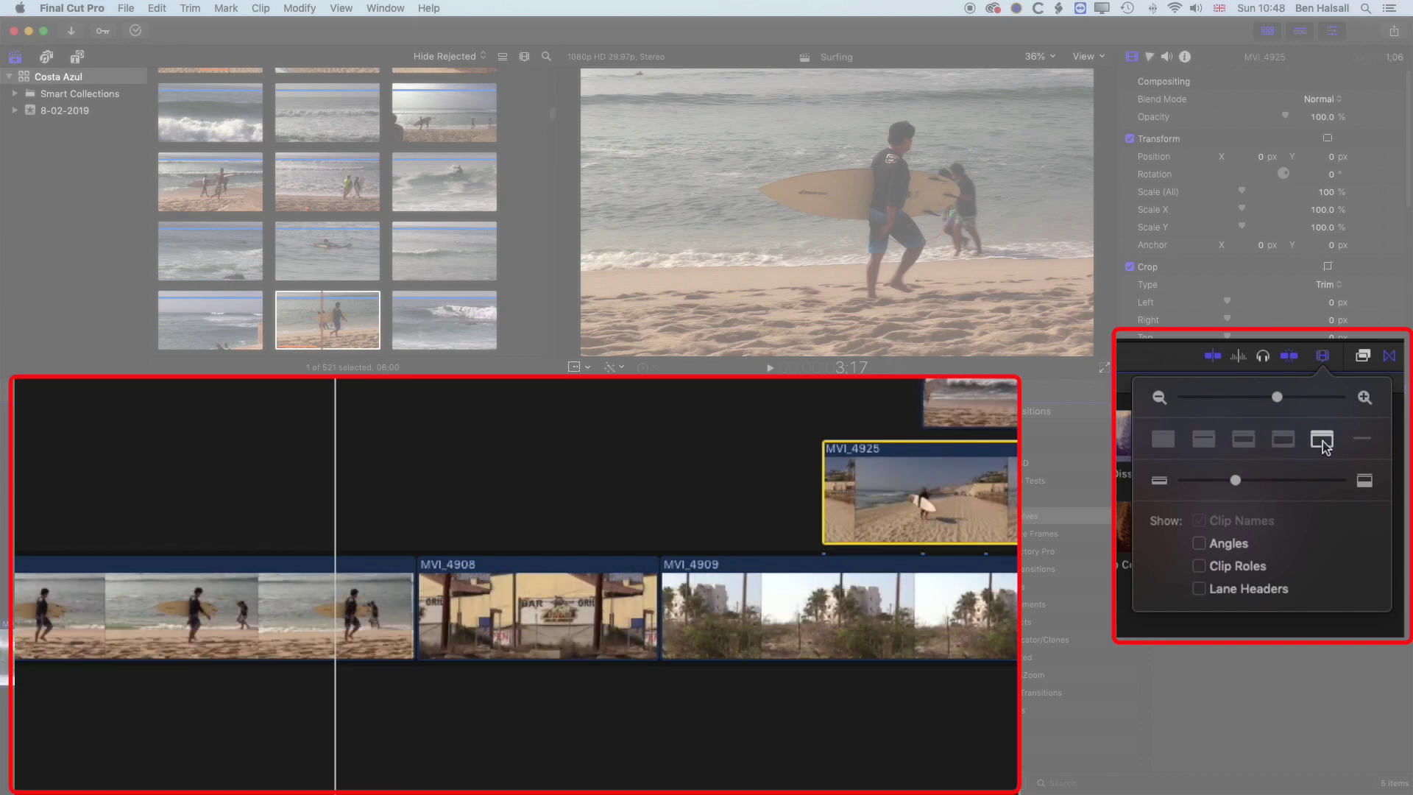
pyautogui.click(1284, 441)
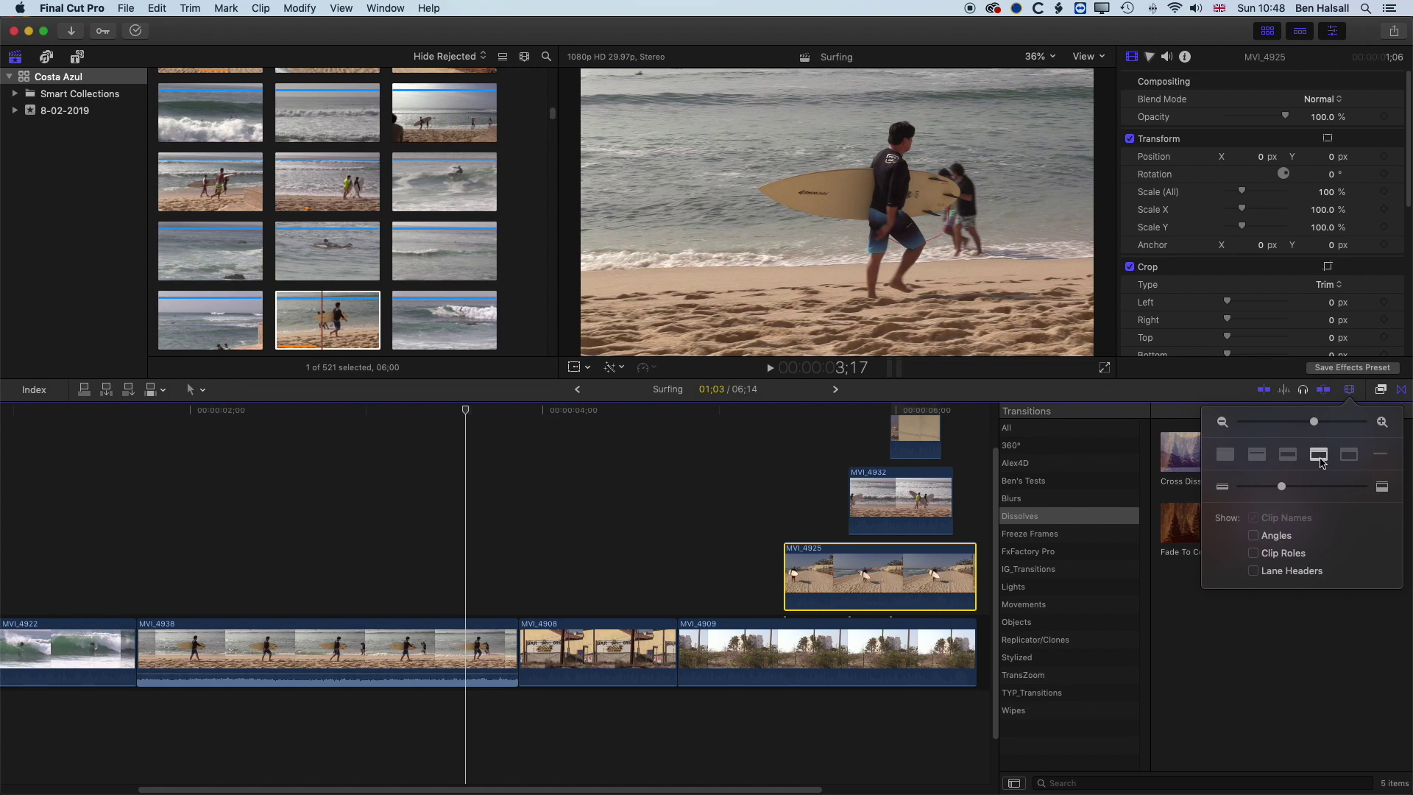
pyautogui.hotkey('shift', 'z')
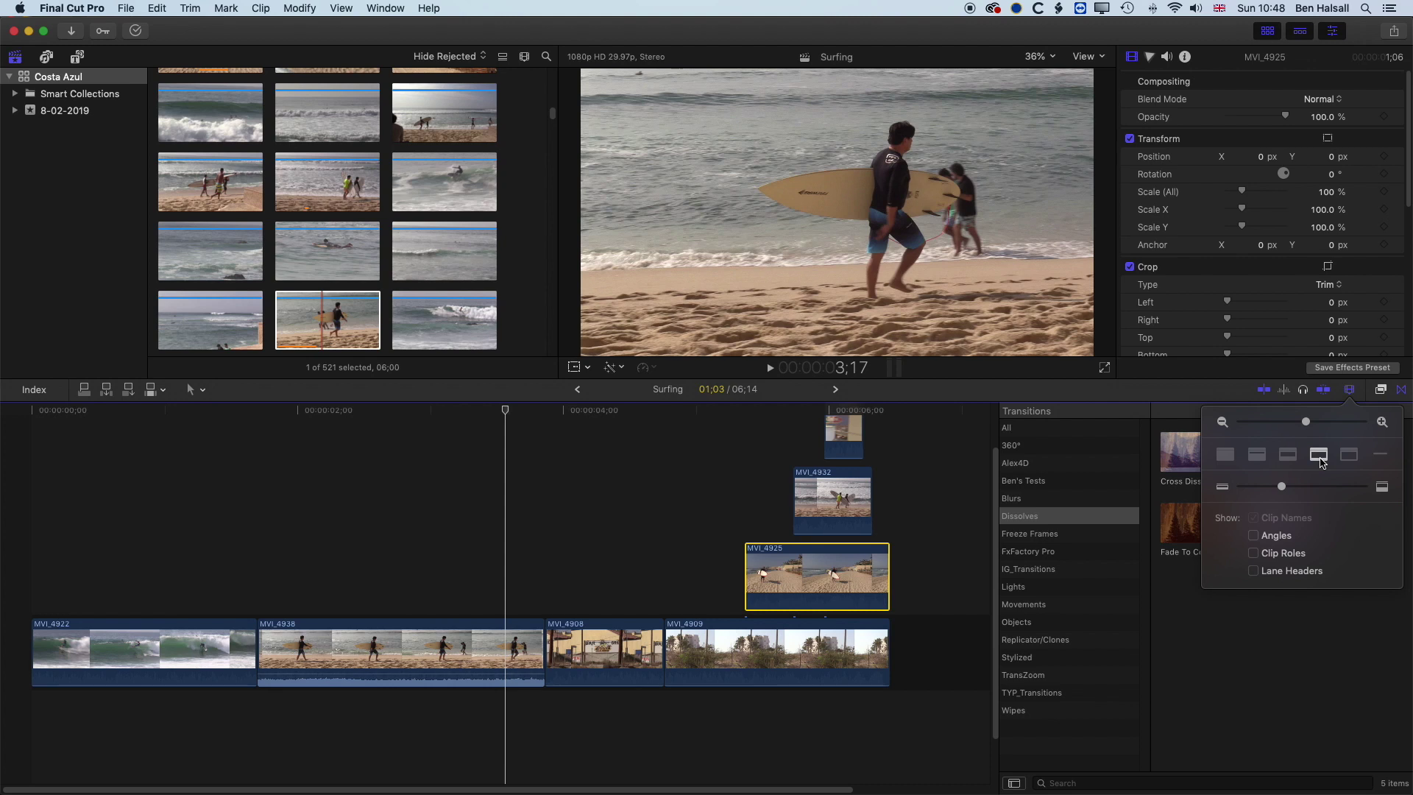